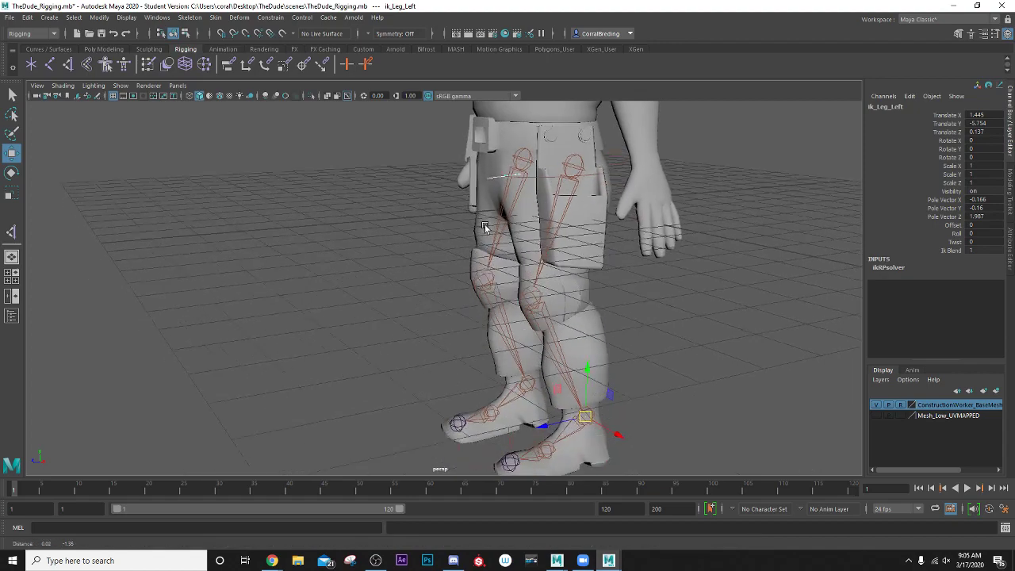
# Step: Examine the joint chains and IK handles of the left and right legs, selecting each leg's ankle handle
pyautogui.keyDown('alt'); pyautogui.moveTo(530, 168); pyautogui.dragTo(605, 149); pyautogui.keyUp('alt')
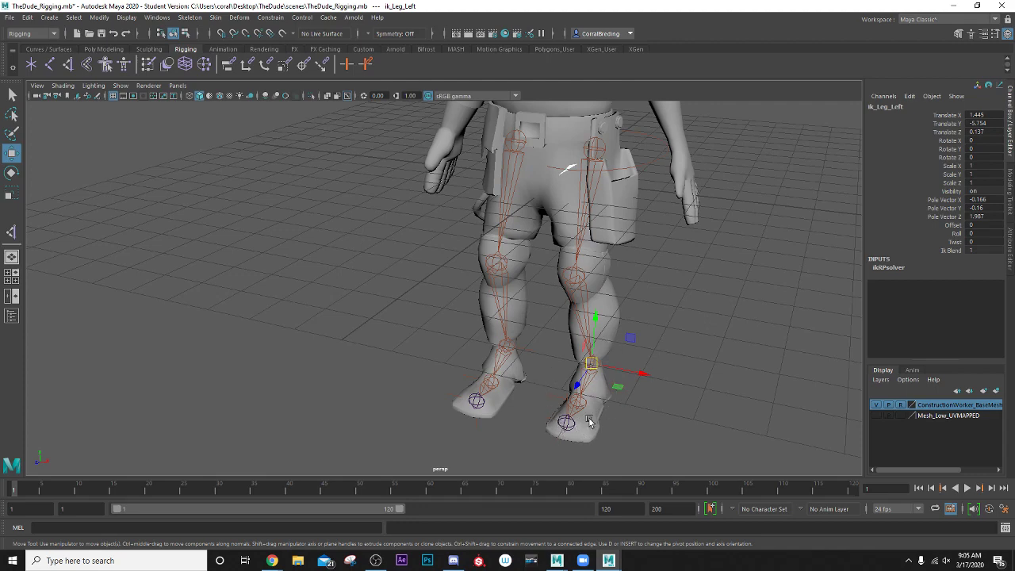
pyautogui.scroll(-2, 567, 328)
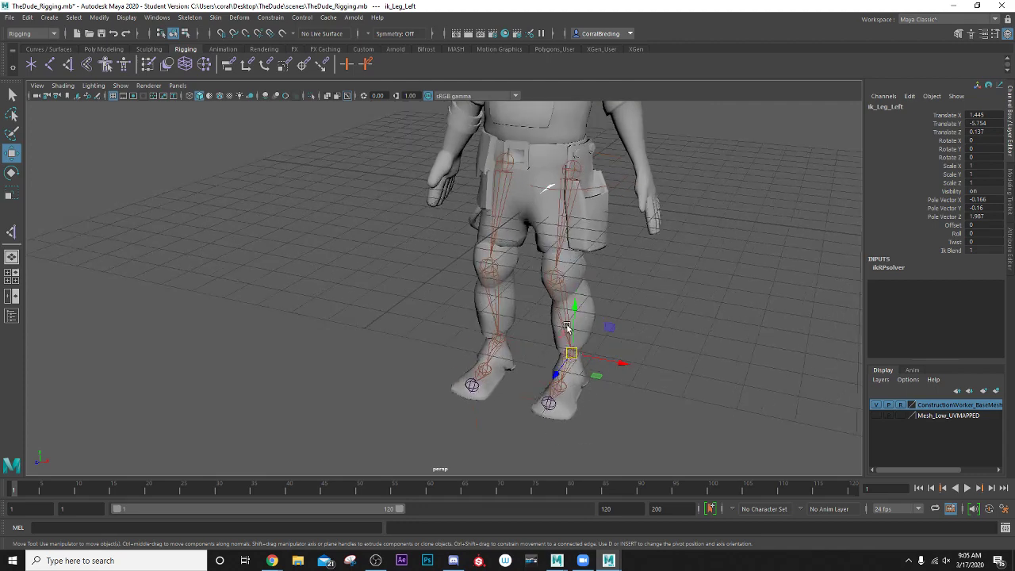
pyautogui.scroll(3, 567, 327)
pyautogui.keyDown('alt'); pyautogui.moveTo(552, 248); pyautogui.dragTo(486, 316, button='middle'); pyautogui.keyUp('alt')
pyautogui.keyDown('alt'); pyautogui.moveTo(487, 316); pyautogui.dragTo(503, 307); pyautogui.keyUp('alt')
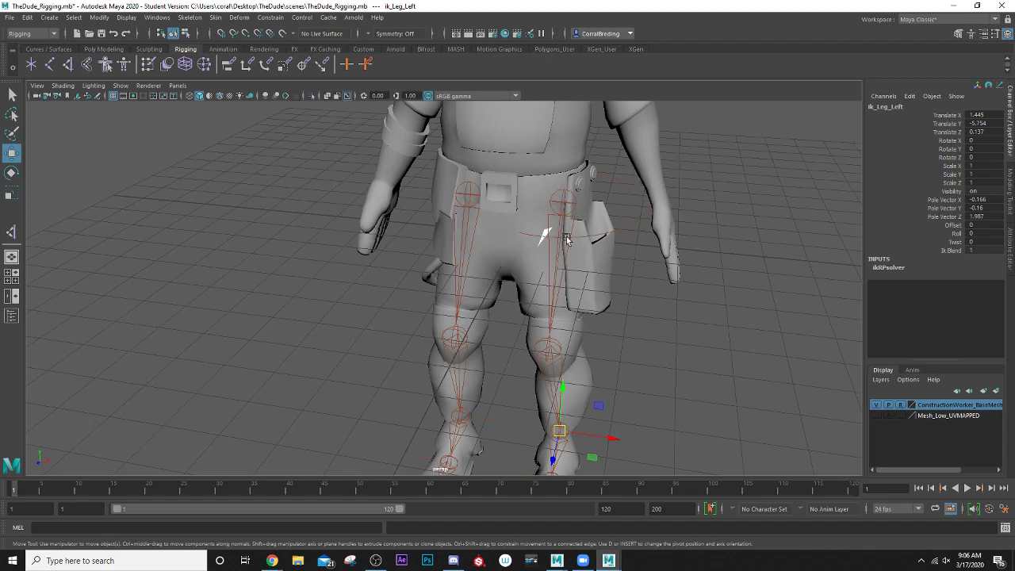
pyautogui.keyDown('alt'); pyautogui.moveTo(559, 285); pyautogui.dragTo(565, 245, button='middle'); pyautogui.keyUp('alt')
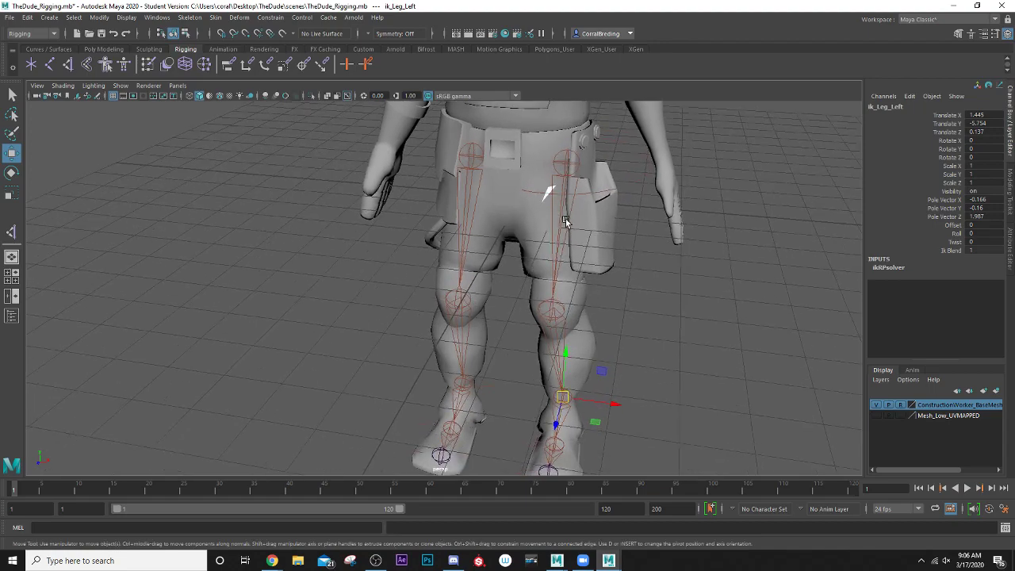
pyautogui.keyDown('alt'); pyautogui.moveTo(629, 388); pyautogui.dragTo(628, 361); pyautogui.keyUp('alt')
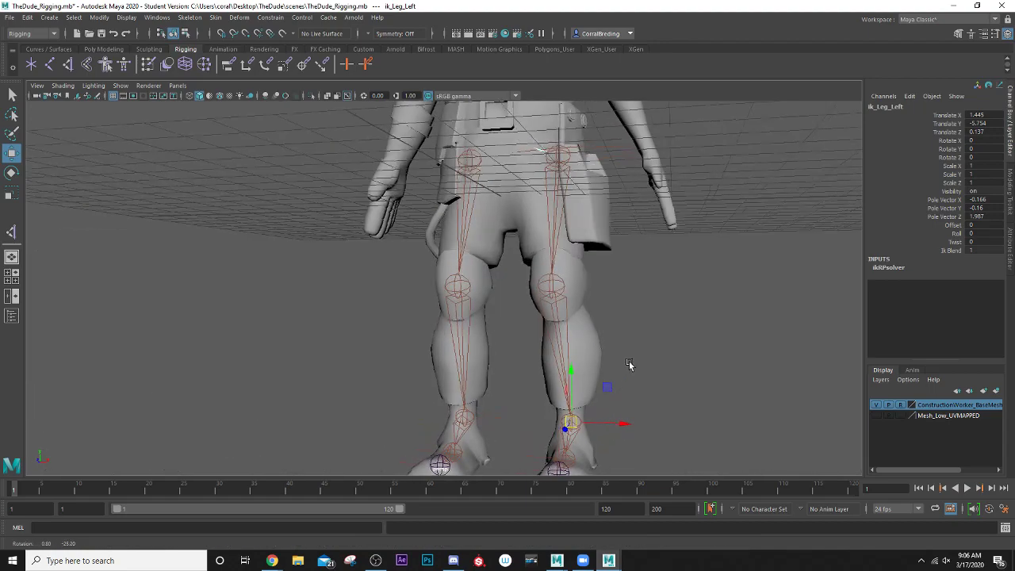
pyautogui.keyDown('alt'); pyautogui.moveTo(514, 405); pyautogui.dragTo(505, 374, button='middle'); pyautogui.keyUp('alt')
pyautogui.scroll(5, 504, 372)
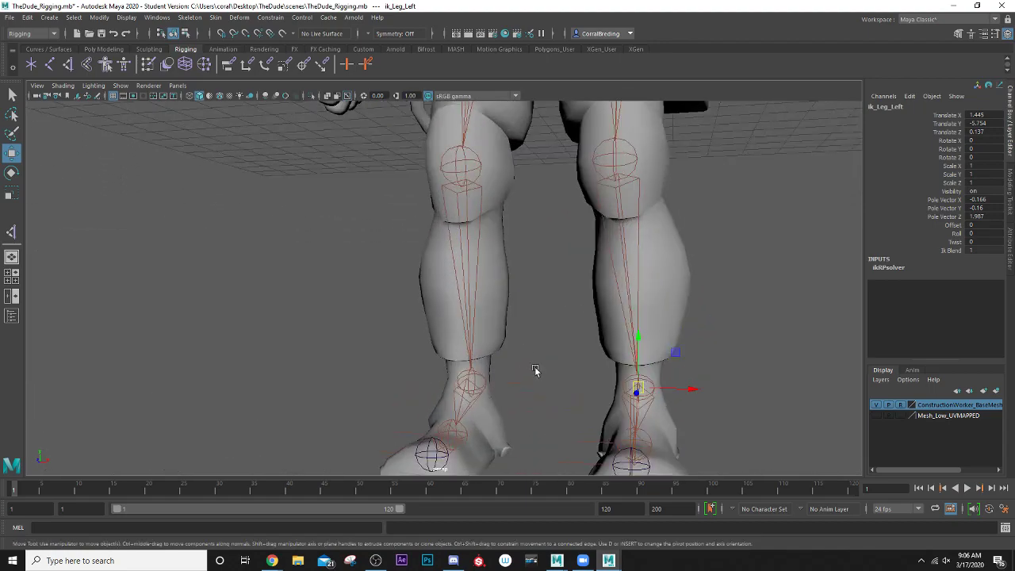
pyautogui.click(523, 383)
pyautogui.click(514, 385)
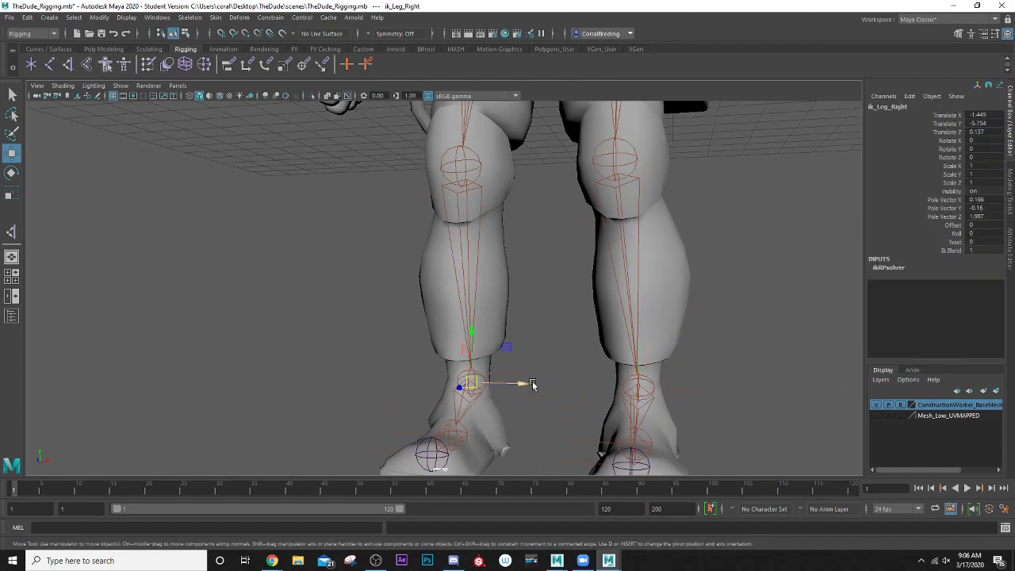
pyautogui.click(680, 385)
pyautogui.click(682, 387)
pyautogui.scroll(-2, 569, 267)
pyautogui.keyDown('alt'); pyautogui.moveTo(568, 267); pyautogui.dragTo(528, 427, button='middle'); pyautogui.keyUp('alt')
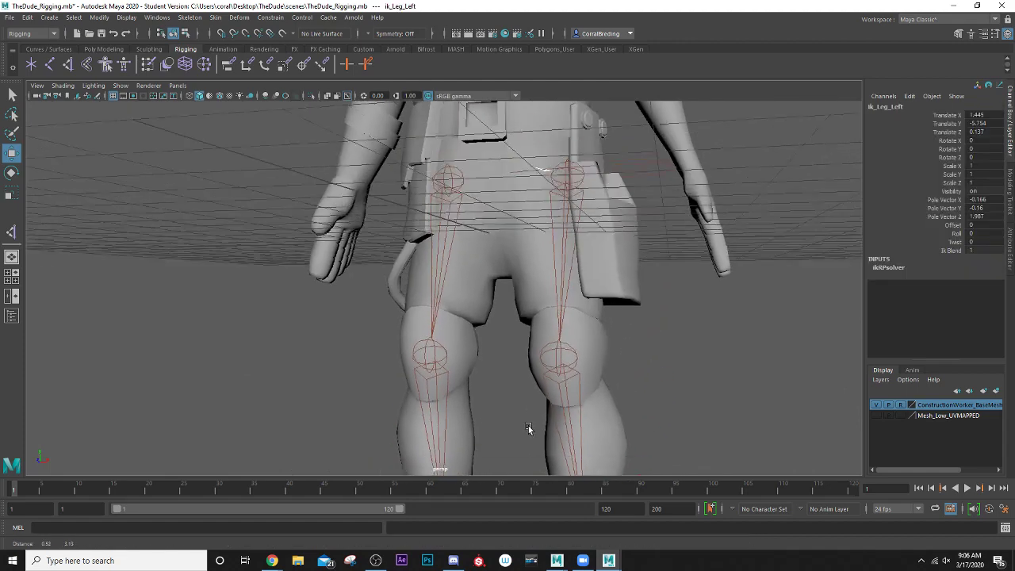
pyautogui.keyDown('alt'); pyautogui.moveTo(617, 187); pyautogui.dragTo(643, 224); pyautogui.keyUp('alt')
pyautogui.keyDown('alt'); pyautogui.moveTo(659, 306); pyautogui.dragTo(650, 289, button='middle'); pyautogui.keyUp('alt')
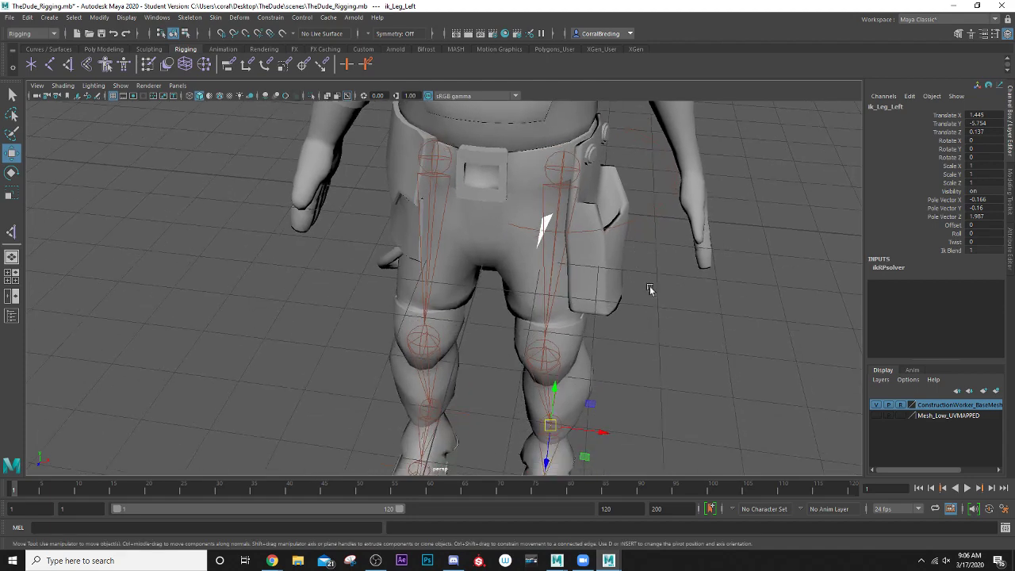
pyautogui.click(659, 337)
pyautogui.keyDown('alt'); pyautogui.moveTo(591, 235); pyautogui.dragTo(618, 81, button='middle'); pyautogui.keyUp('alt')
pyautogui.scroll(-4, 619, 233)
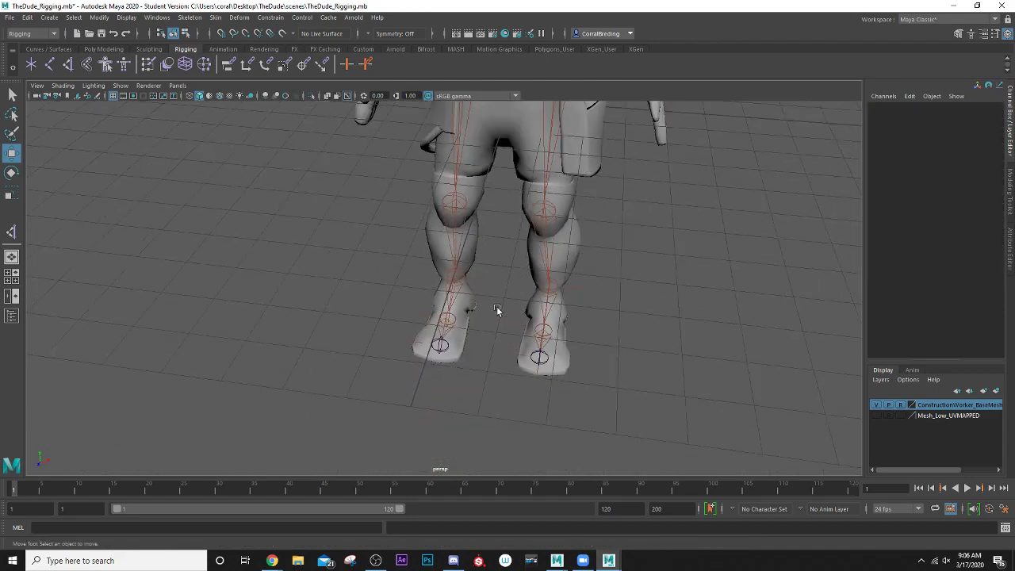
# Step: Inspect the IK handle at the ball of the left foot, checking its solver and position along the foot joints
pyautogui.click(519, 329)
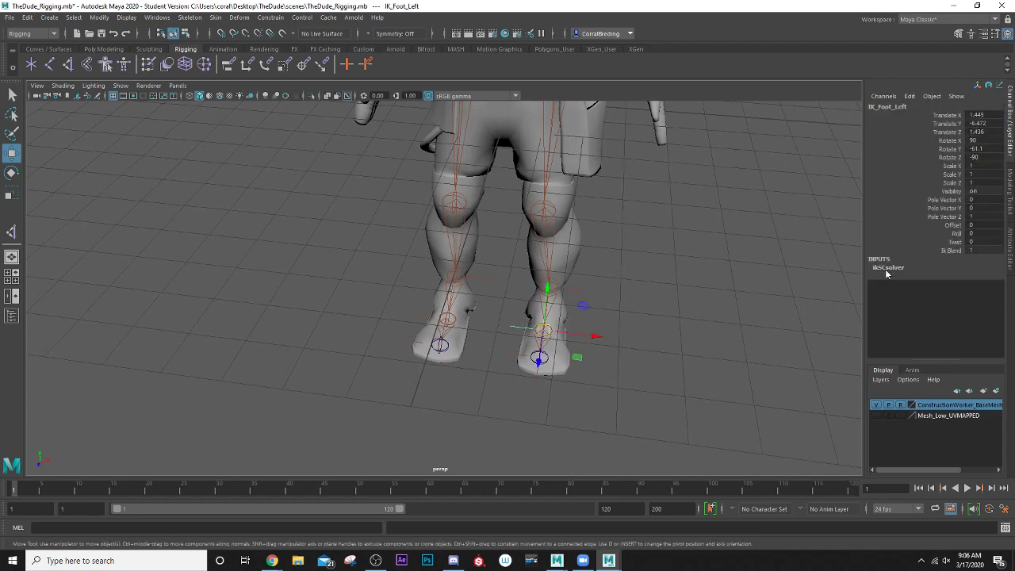
pyautogui.scroll(3, 587, 354)
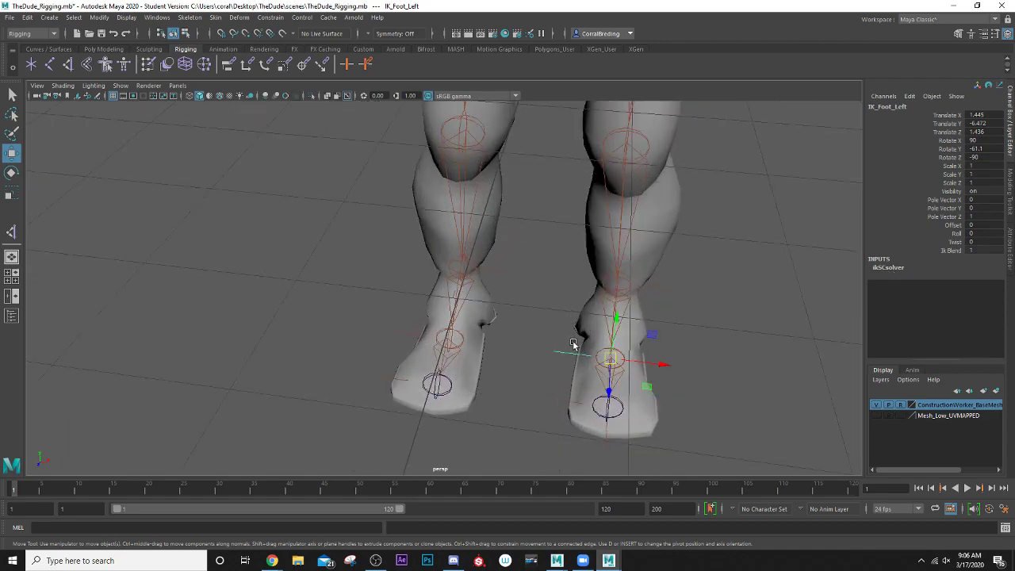
pyautogui.keyDown('alt'); pyautogui.moveTo(570, 344); pyautogui.dragTo(512, 308); pyautogui.keyUp('alt')
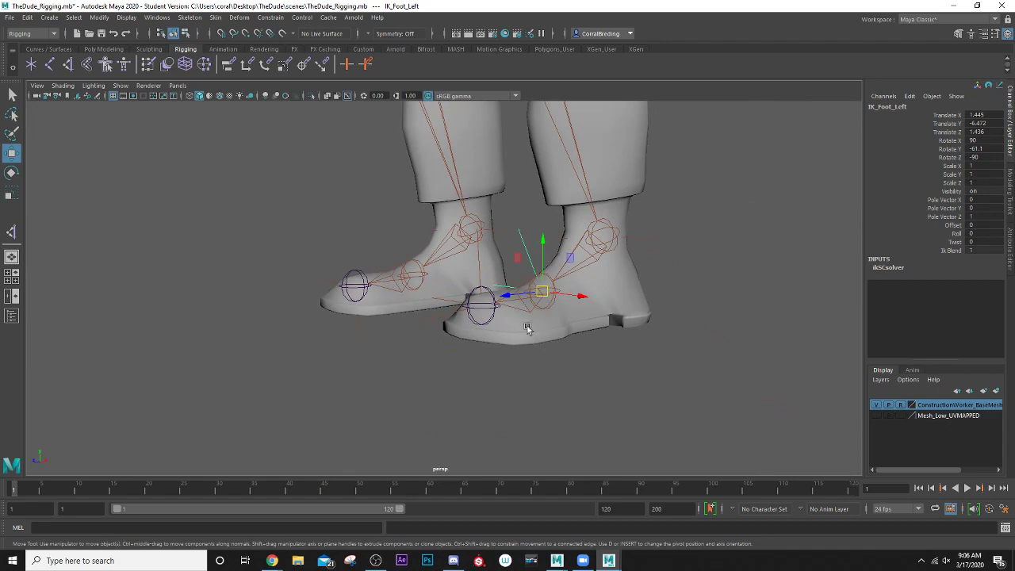
pyautogui.keyDown('alt'); pyautogui.moveTo(539, 315); pyautogui.dragTo(507, 381, button='middle'); pyautogui.keyUp('alt')
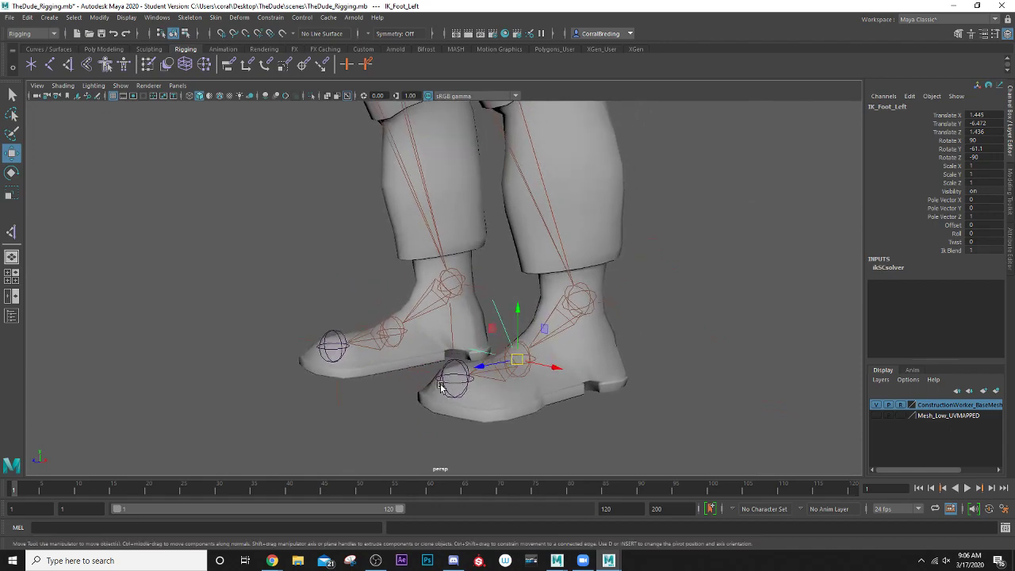
pyautogui.scroll(-5, 425, 356)
pyautogui.keyDown('alt'); pyautogui.moveTo(430, 242); pyautogui.dragTo(425, 364, button='middle'); pyautogui.keyUp('alt')
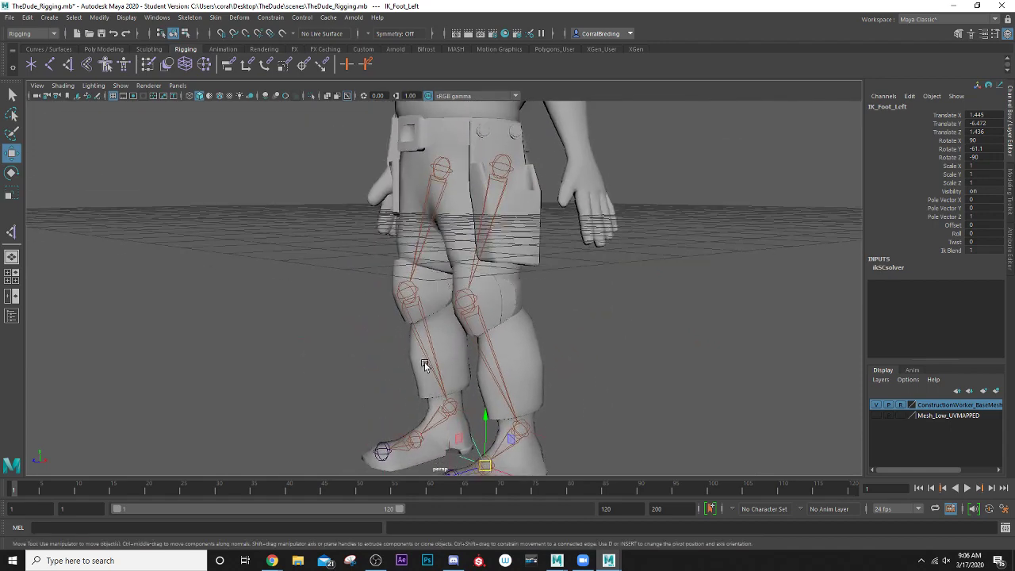
pyautogui.keyDown('alt'); pyautogui.moveTo(436, 321); pyautogui.dragTo(486, 330); pyautogui.keyUp('alt')
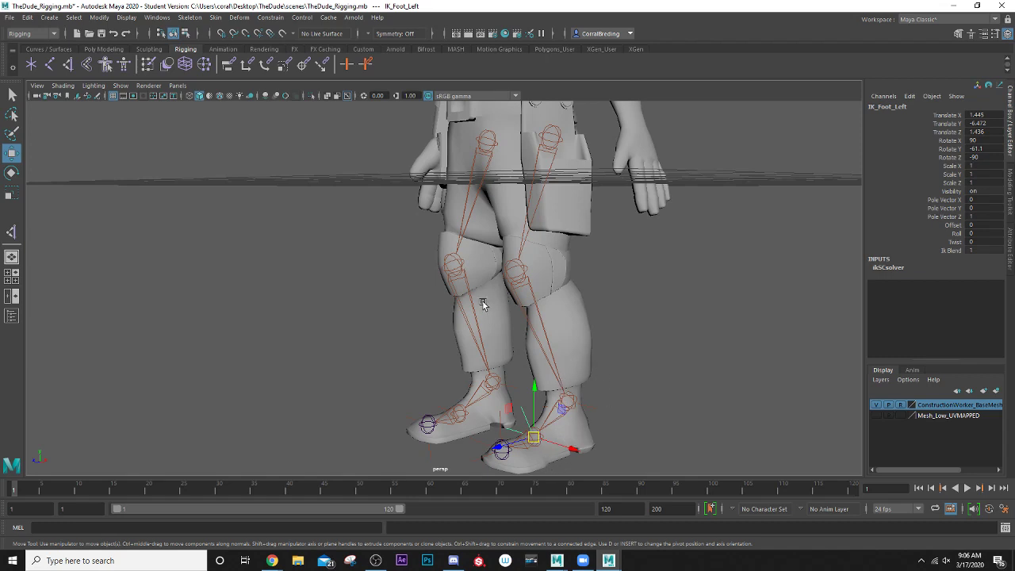
# Step: In the side view, create a four-joint reverse foot chain running from the heel to the toe tip, ball and just below the ankle
pyautogui.click(51, 68)
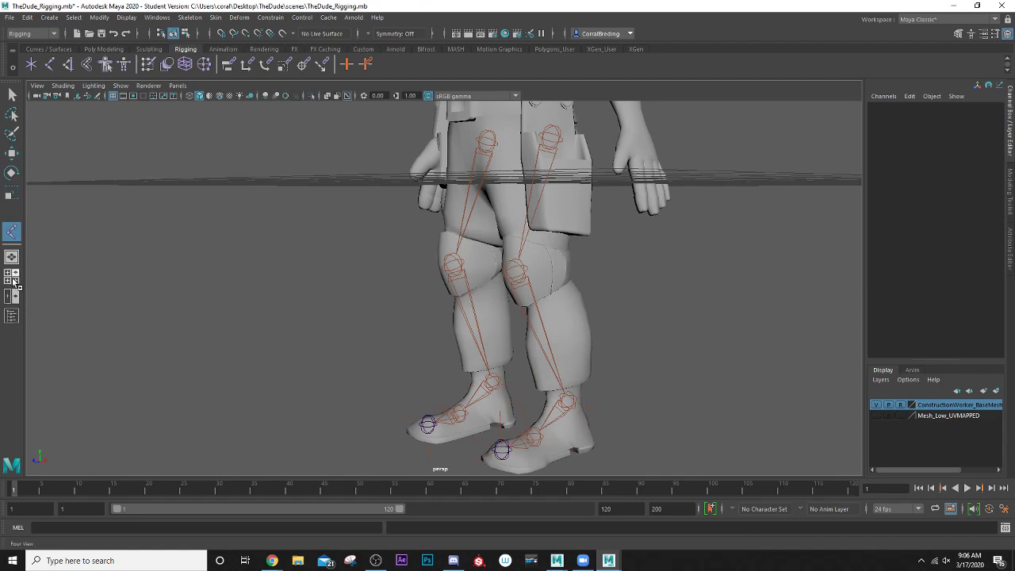
pyautogui.click(13, 278)
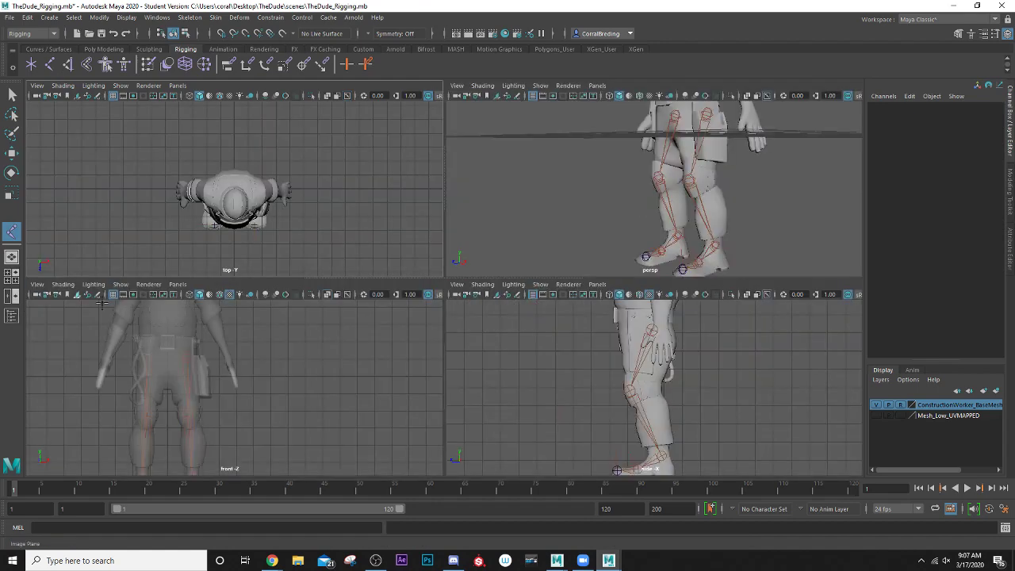
pyautogui.press('space')
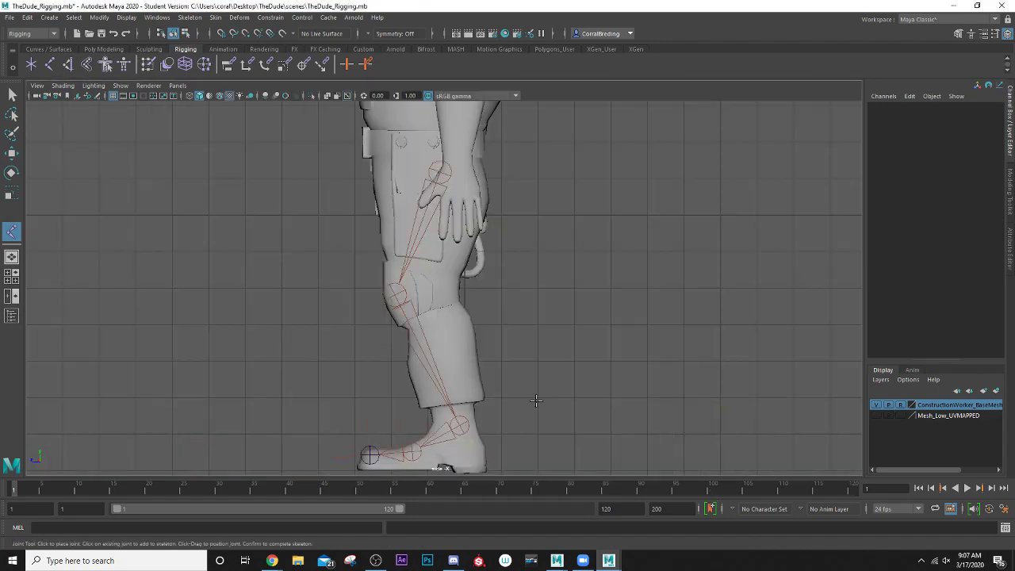
pyautogui.keyDown('alt'); pyautogui.moveTo(534, 403); pyautogui.dragTo(573, 279, button='middle'); pyautogui.keyUp('alt')
pyautogui.scroll(8, 530, 325)
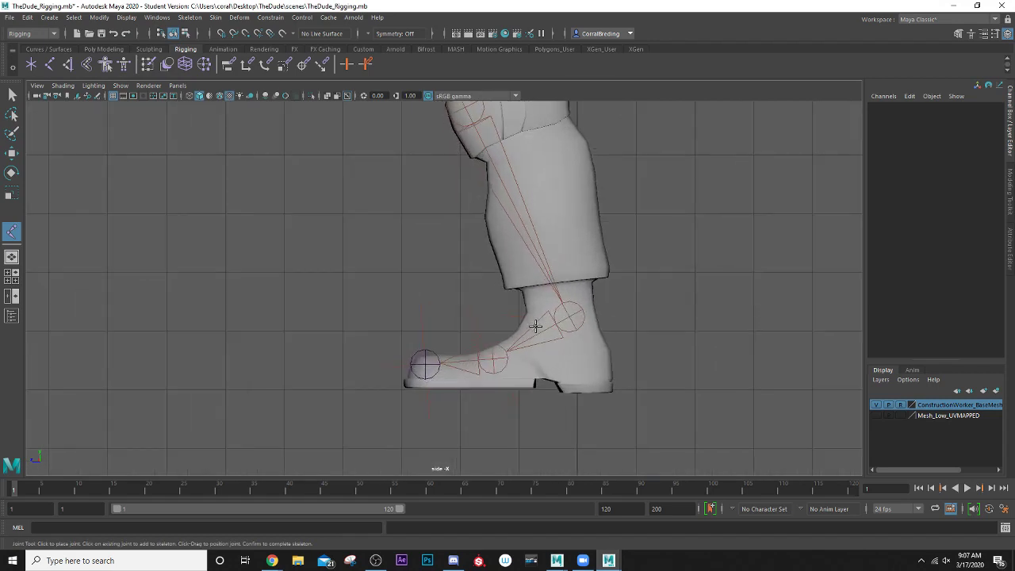
pyautogui.keyDown('alt'); pyautogui.moveTo(534, 381); pyautogui.dragTo(510, 263, button='middle'); pyautogui.keyUp('alt')
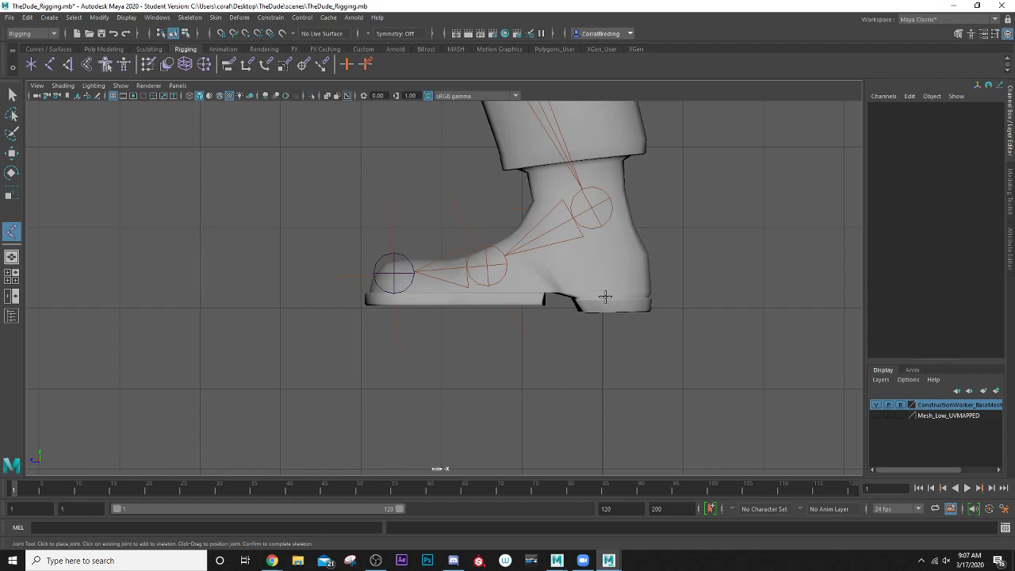
pyautogui.scroll(4, 605, 296)
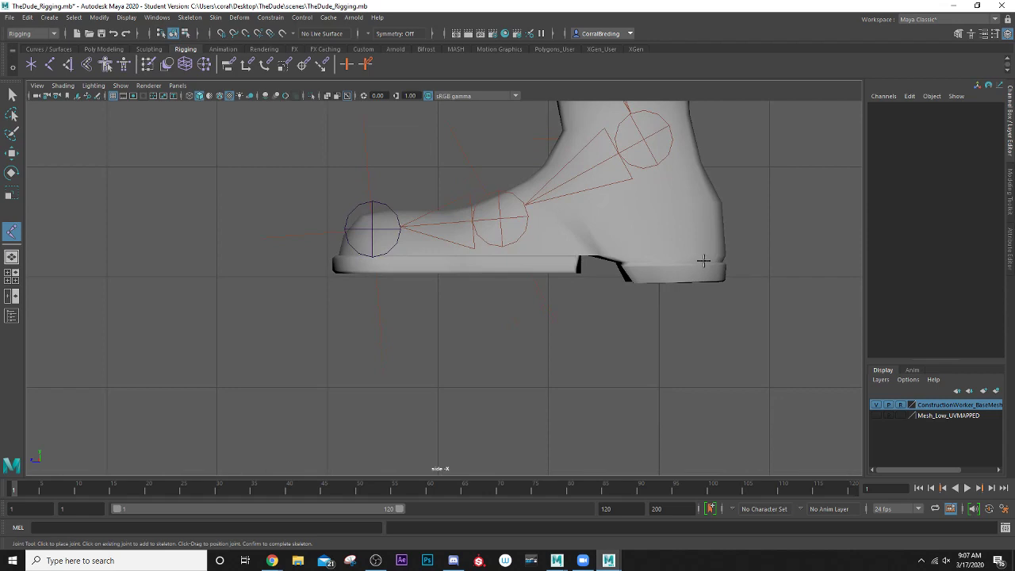
pyautogui.click(713, 266)
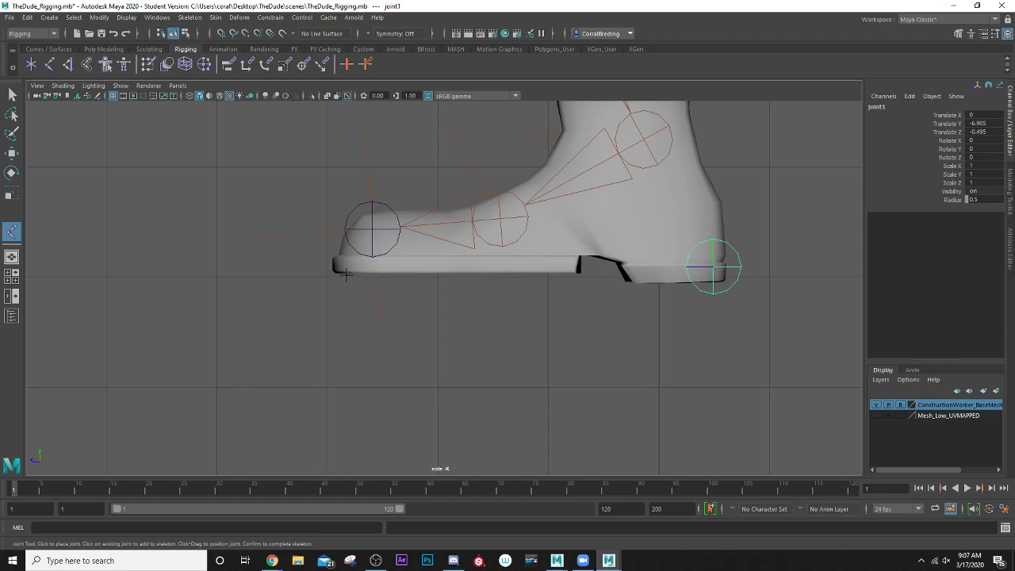
pyautogui.click(371, 268)
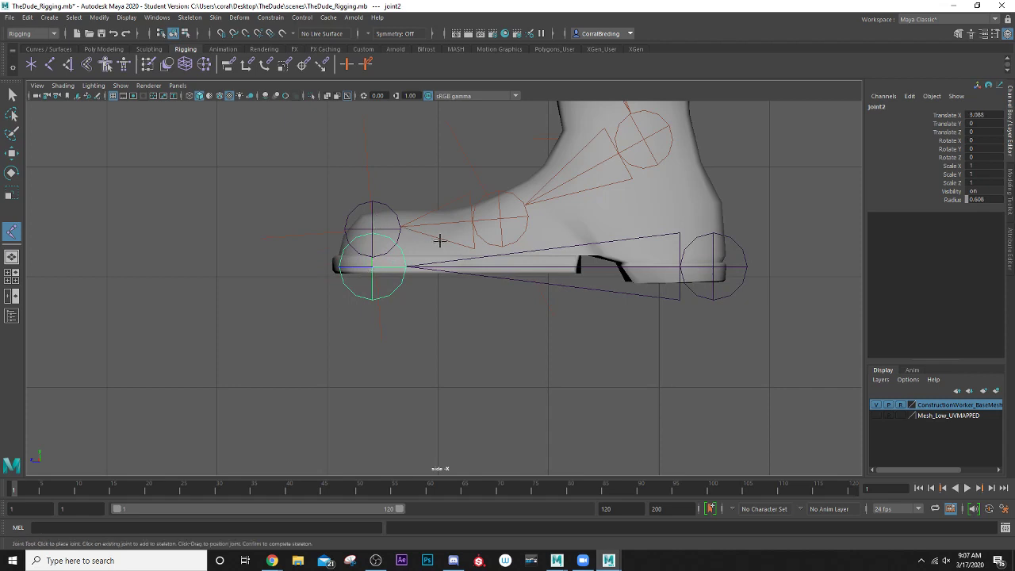
pyautogui.click(501, 249)
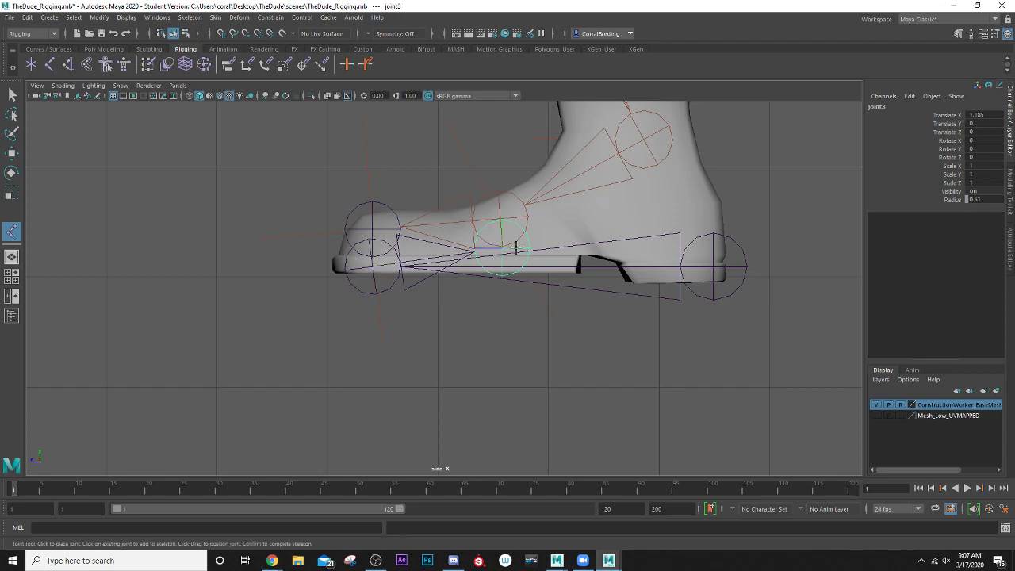
pyautogui.moveTo(646, 174); pyautogui.dragTo(653, 172)
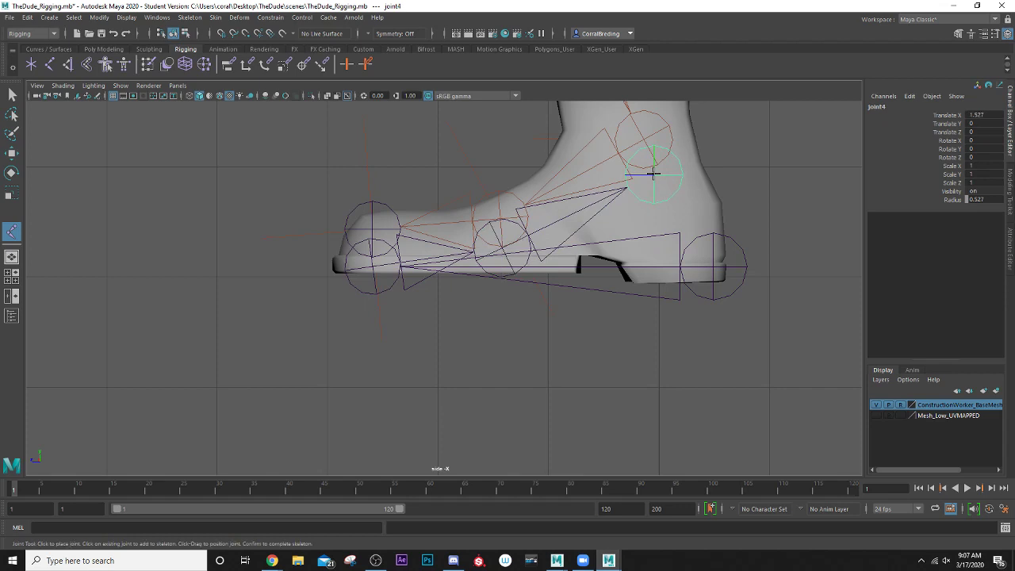
pyautogui.press('w')
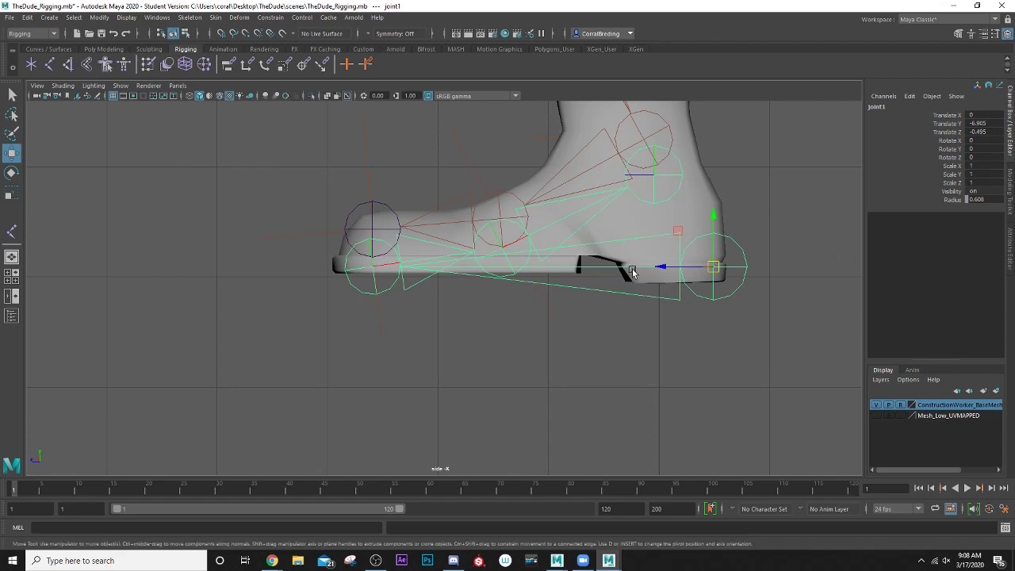
# Step: Select the entire hierarchy of the new foot chain from its heel joint and set the joint radius to 0.2
pyautogui.click(758, 329)
pyautogui.click(722, 298)
pyautogui.click(30, 21)
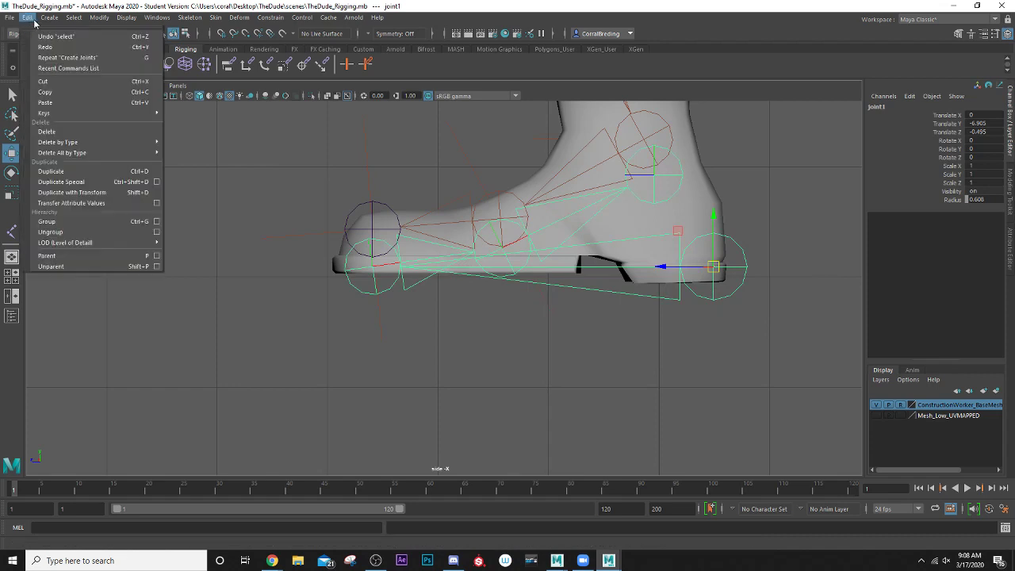
pyautogui.moveTo(53, 21)
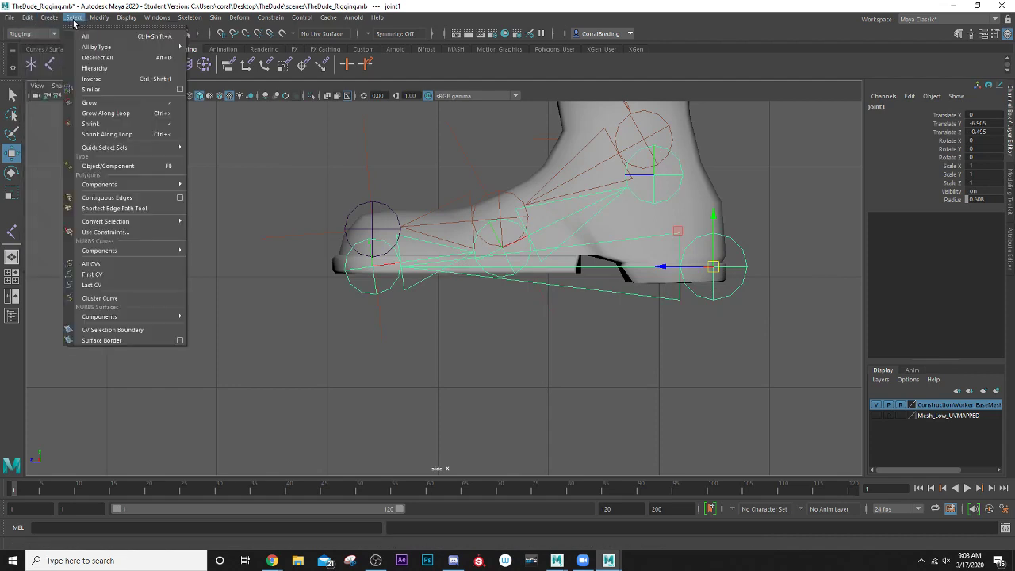
pyautogui.click(99, 68)
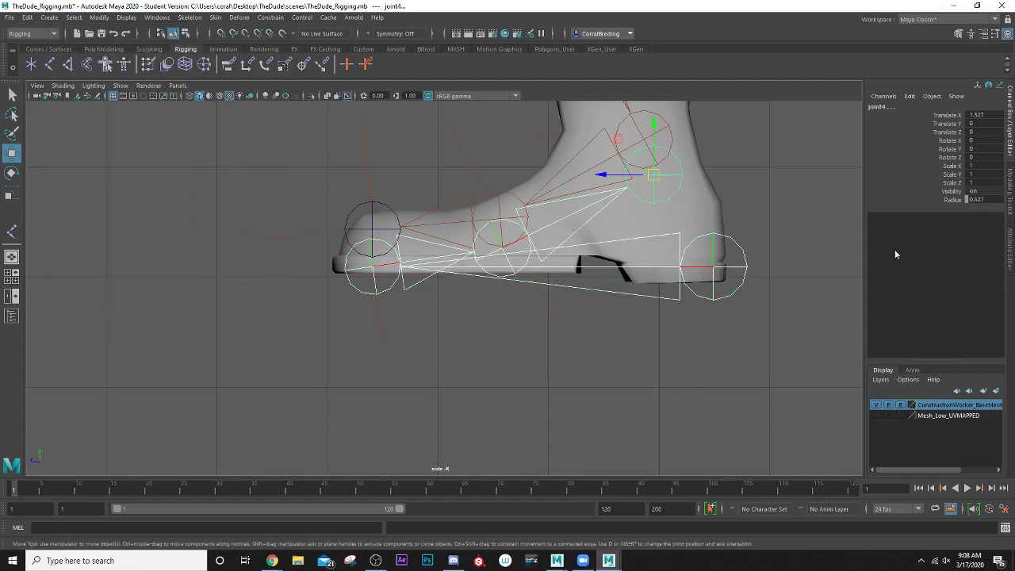
pyautogui.doubleClick(986, 200)
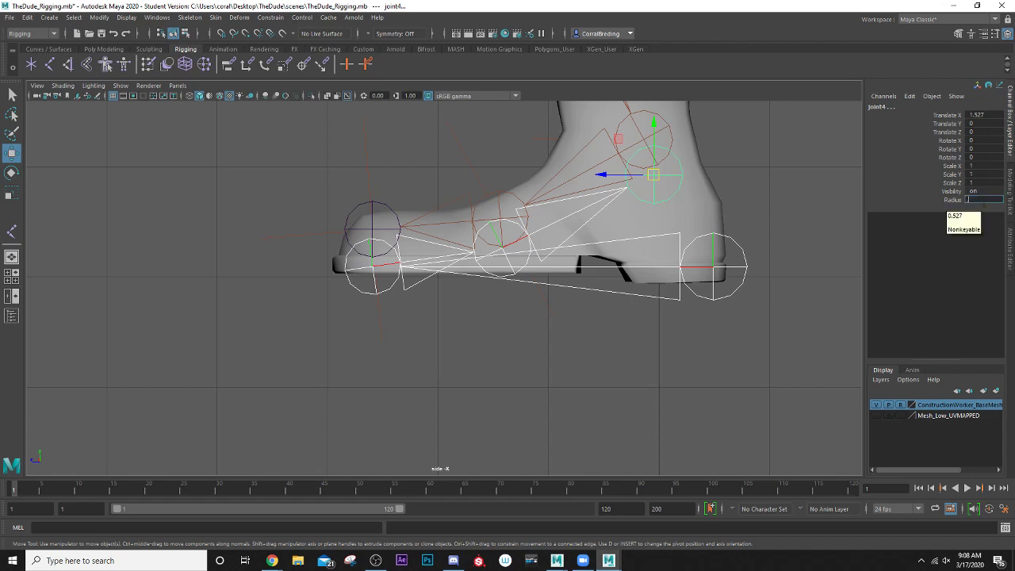
pyautogui.write('.2')
pyautogui.press('Return')
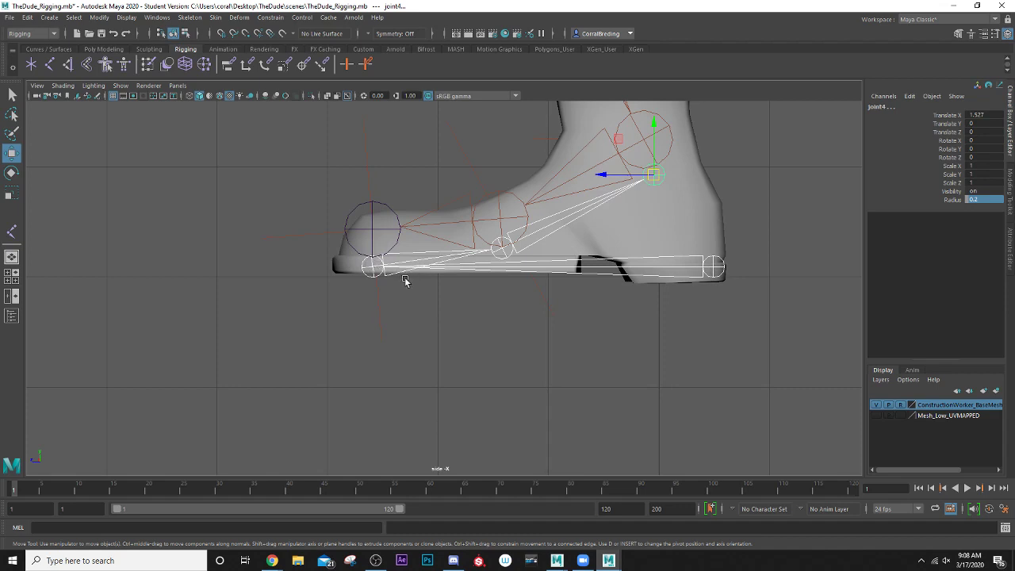
# Step: Return to the perspective view and check the new joint chain's position between the two feet
pyautogui.keyDown('alt'); pyautogui.moveTo(564, 270); pyautogui.dragTo(569, 324, button='middle'); pyautogui.keyUp('alt')
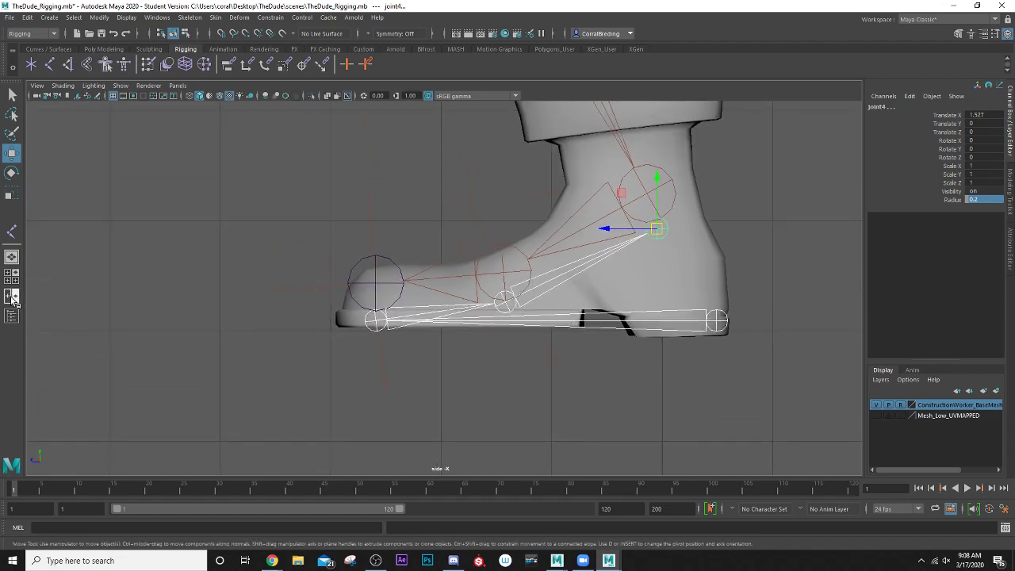
pyautogui.click(14, 258)
pyautogui.keyDown('alt'); pyautogui.moveTo(514, 408); pyautogui.dragTo(481, 336, button='middle'); pyautogui.keyUp('alt')
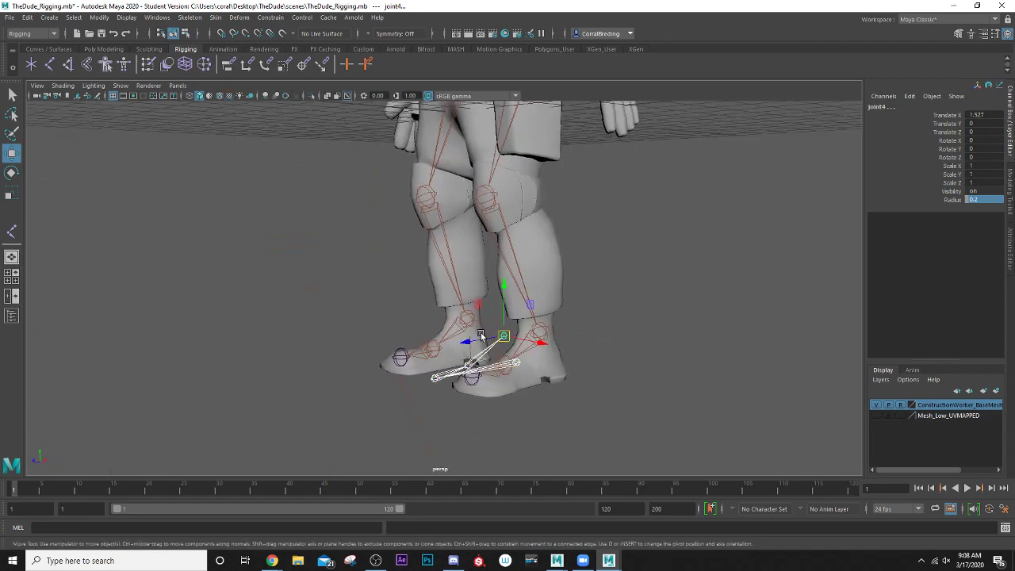
pyautogui.keyDown('alt'); pyautogui.moveTo(481, 336); pyautogui.dragTo(533, 370); pyautogui.keyUp('alt')
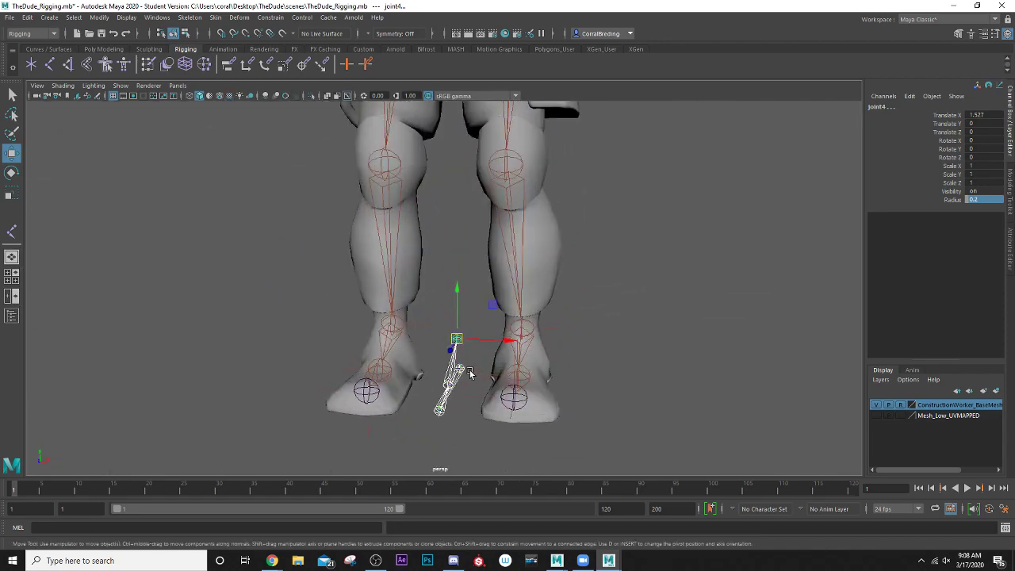
# Step: Move the reverse foot chain by its heel joint sideways into the character's left foot, at a Translate X of about 1.456
pyautogui.keyDown('alt'); pyautogui.moveTo(469, 376); pyautogui.dragTo(493, 356); pyautogui.keyUp('alt')
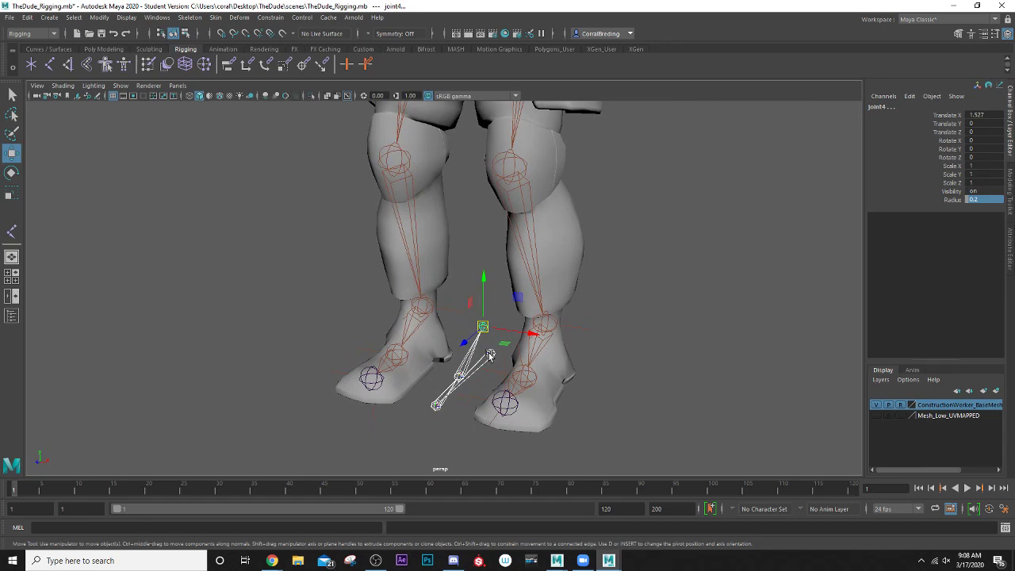
pyautogui.click(490, 354)
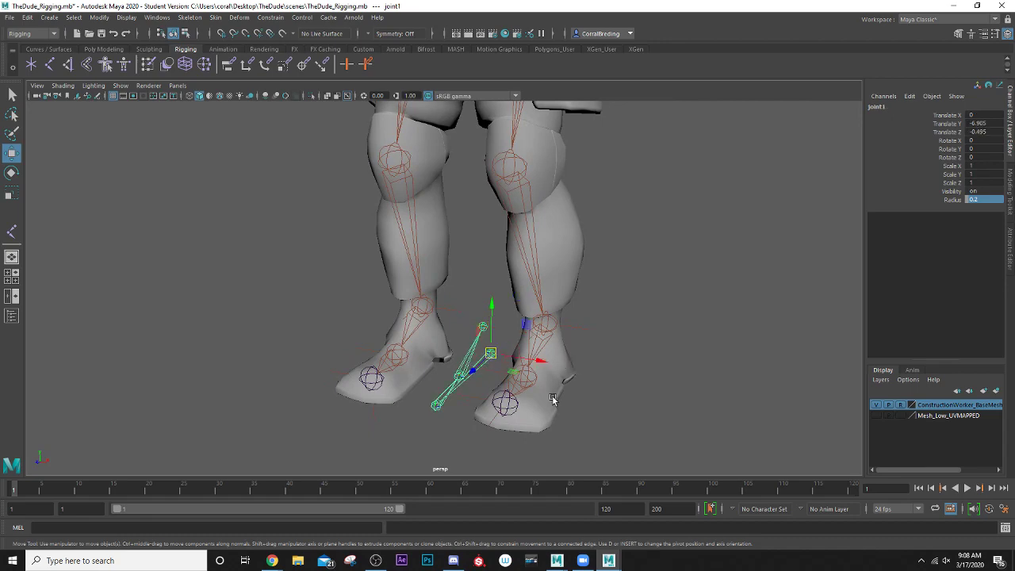
pyautogui.keyDown('alt'); pyautogui.moveTo(553, 399); pyautogui.dragTo(610, 413); pyautogui.keyUp('alt')
pyautogui.keyDown('alt'); pyautogui.moveTo(643, 404); pyautogui.dragTo(547, 350); pyautogui.keyUp('alt')
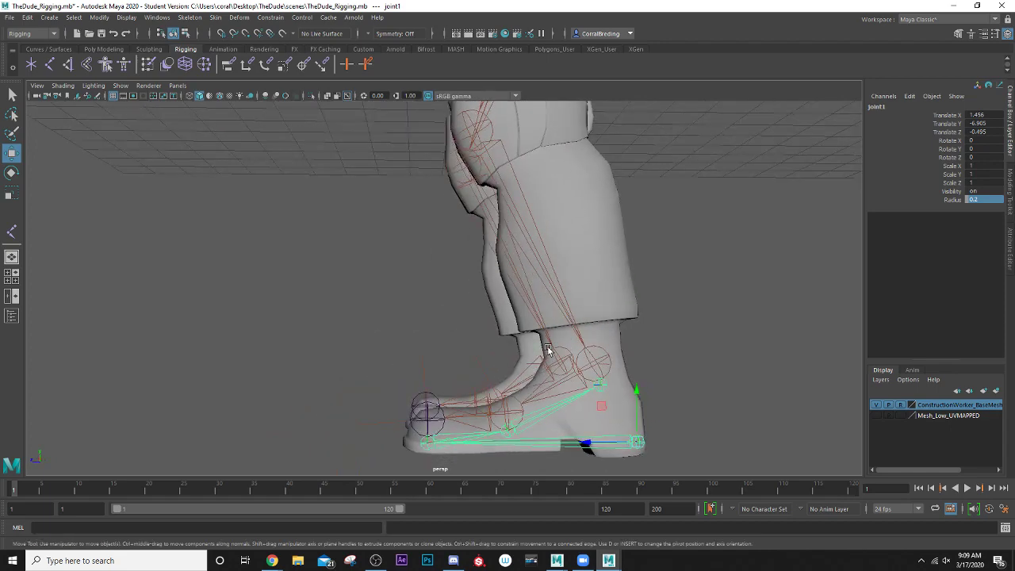
pyautogui.keyDown('alt'); pyautogui.moveTo(466, 417); pyautogui.dragTo(596, 373); pyautogui.keyUp('alt')
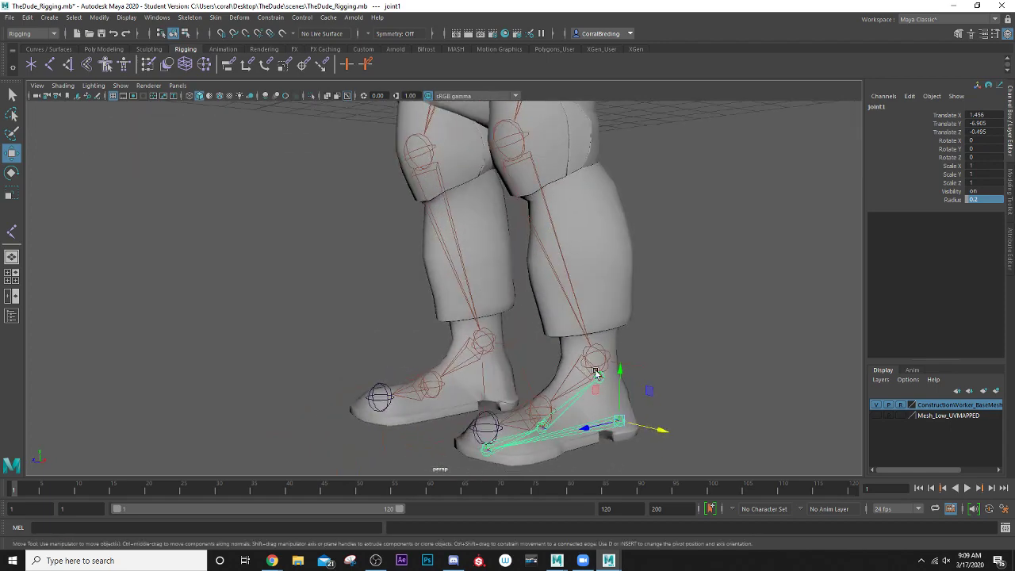
pyautogui.moveTo(524, 435)
pyautogui.keyDown('alt'); pyautogui.mouseDown()
pyautogui.moveTo(511, 424)
pyautogui.moveTo(536, 418)
pyautogui.moveTo(529, 424)
pyautogui.mouseUp(); pyautogui.keyUp('alt')
pyautogui.scroll(3, 536, 416)
pyautogui.keyDown('alt'); pyautogui.moveTo(537, 417); pyautogui.dragTo(460, 268, button='middle'); pyautogui.keyUp('alt')
pyautogui.keyDown('alt'); pyautogui.moveTo(558, 350); pyautogui.dragTo(538, 334); pyautogui.keyUp('alt')
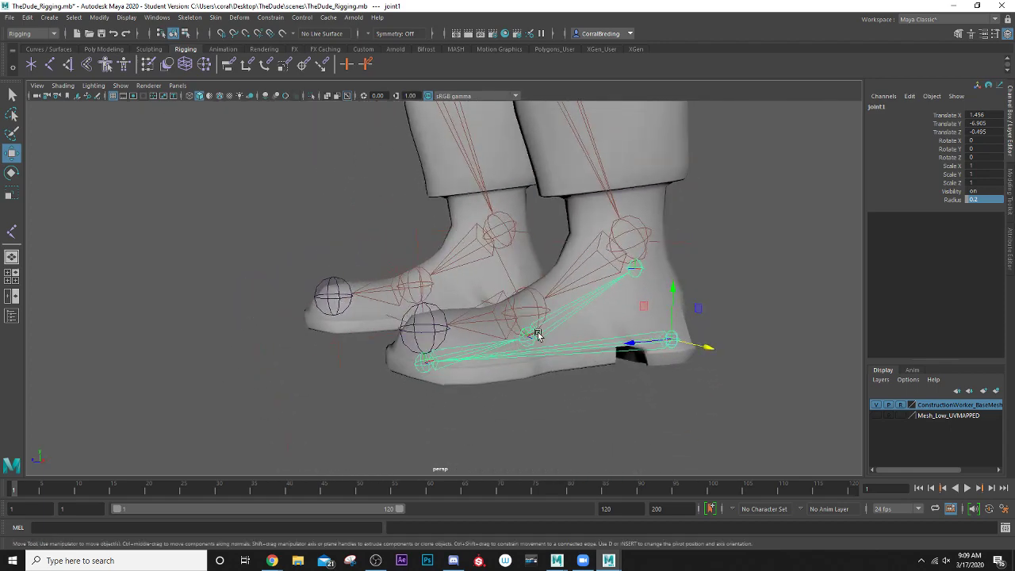
# Step: Rename the heel joint of the reverse foot chain to RL_Heal_Left
pyautogui.click(877, 109)
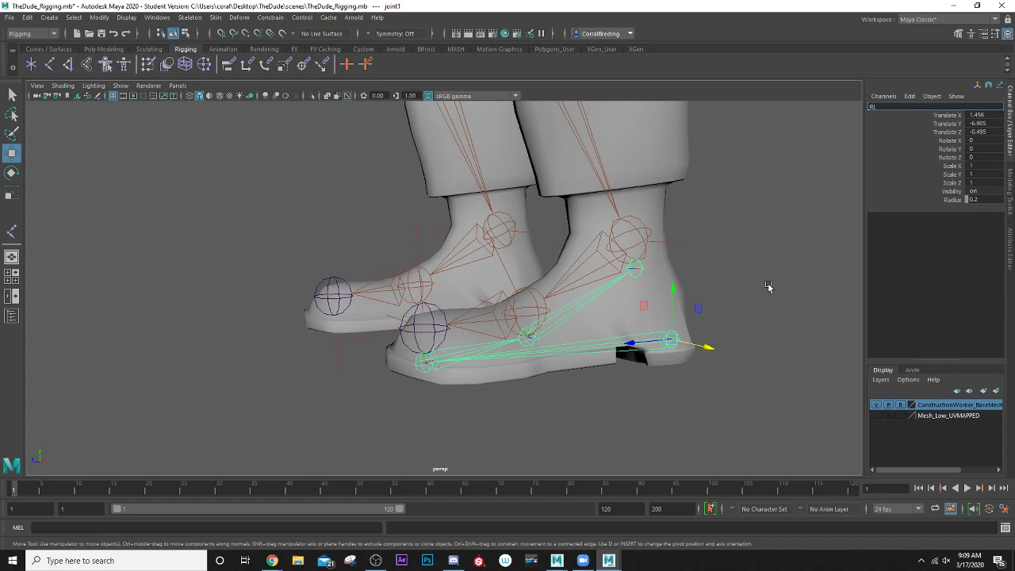
pyautogui.press('Return')
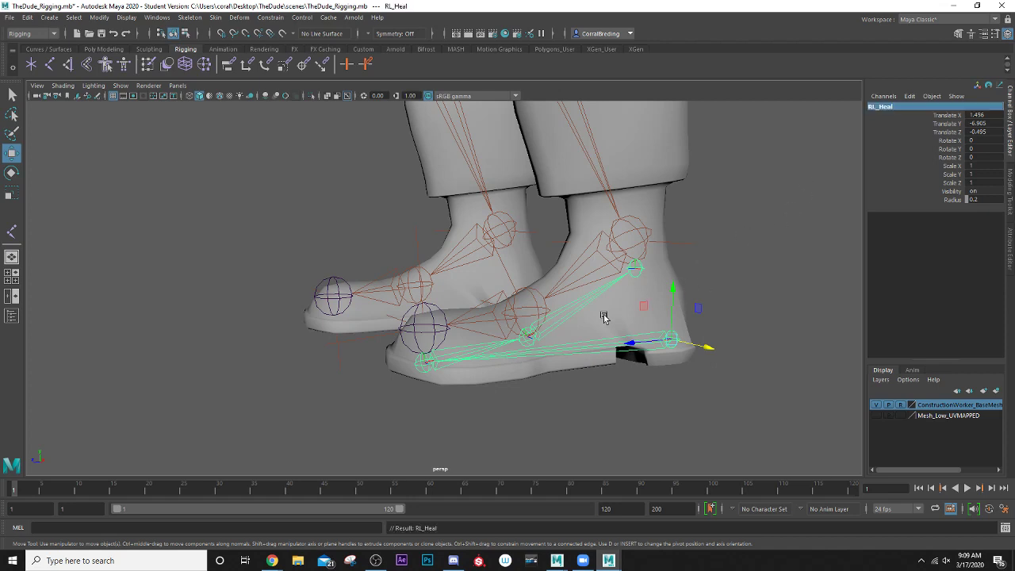
pyautogui.click(425, 368)
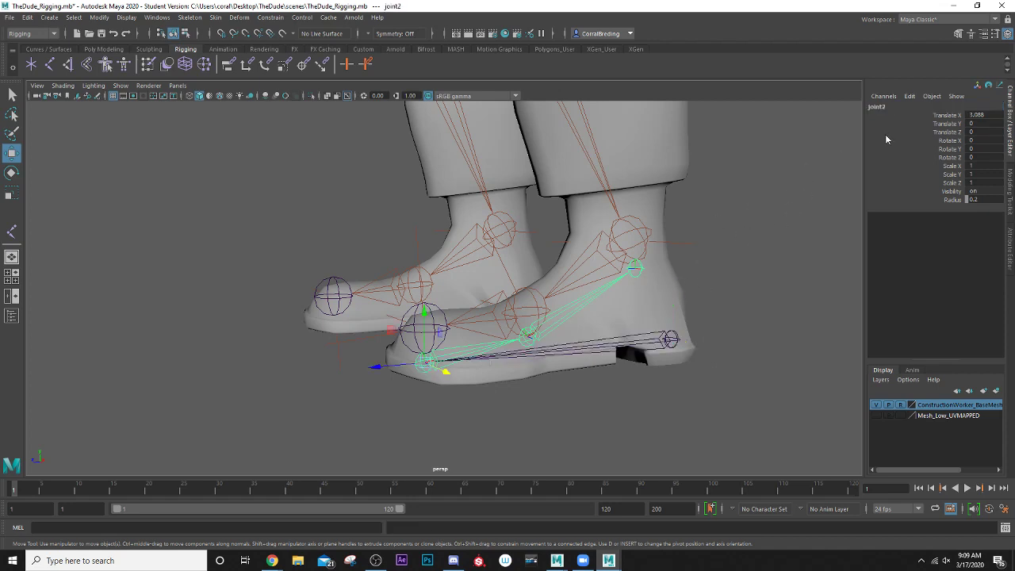
pyautogui.click(670, 341)
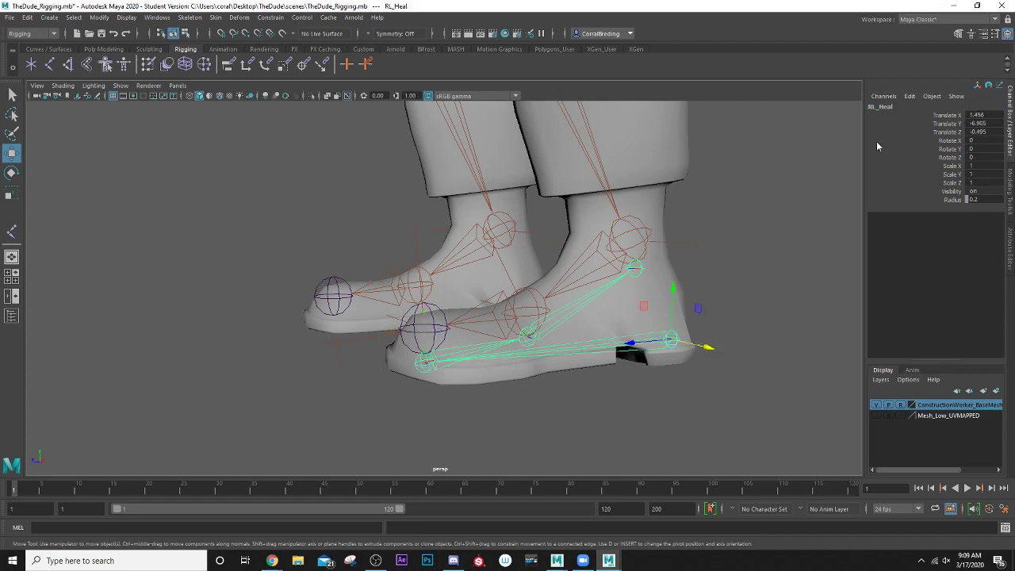
pyautogui.doubleClick(880, 106)
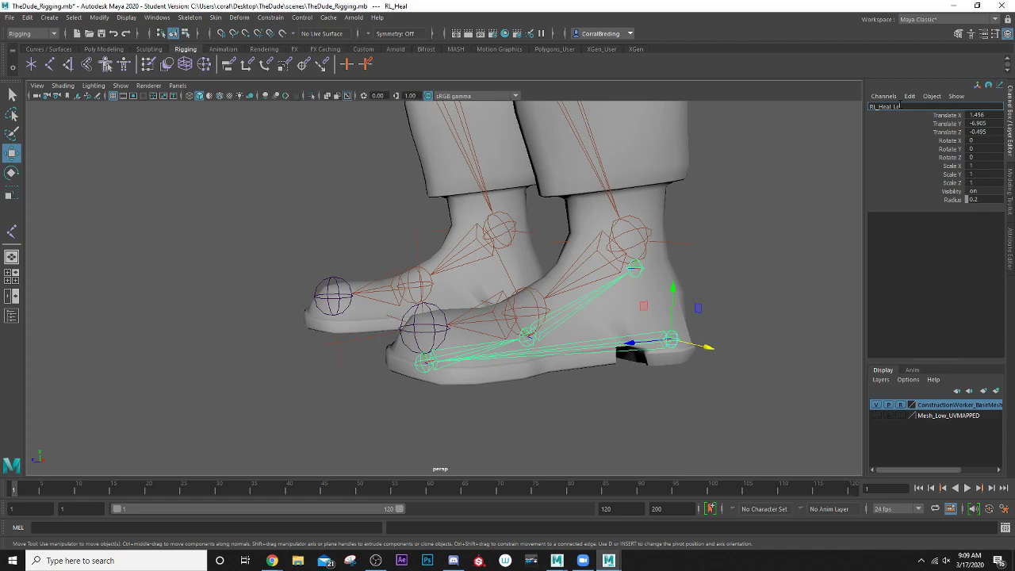
pyautogui.write('_Left')
pyautogui.press('Return')
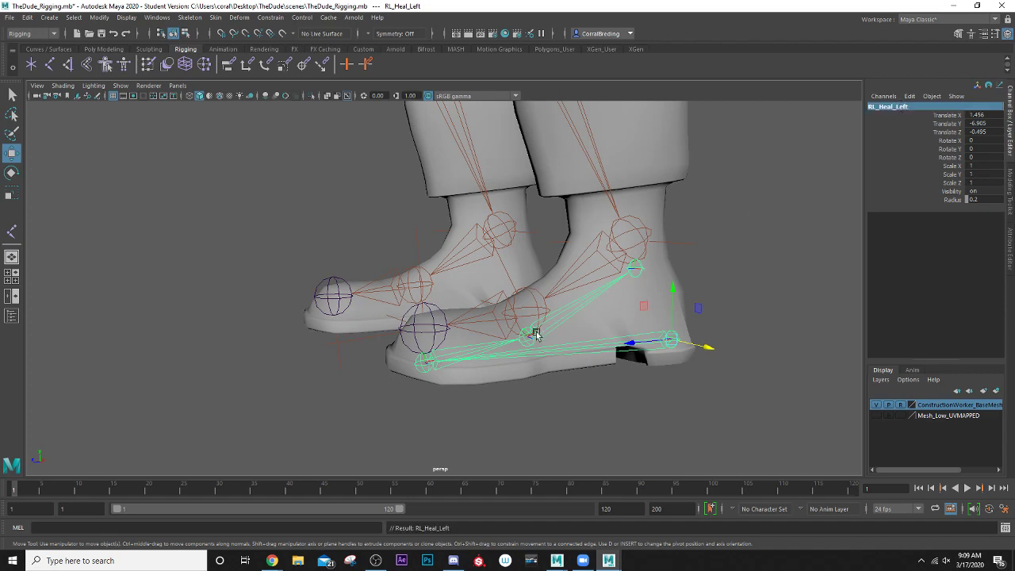
# Step: Rename the reverse chain's toe-tip joint to RL_Toe_Left and its ball joint to RL_Foot_Left
pyautogui.click(428, 365)
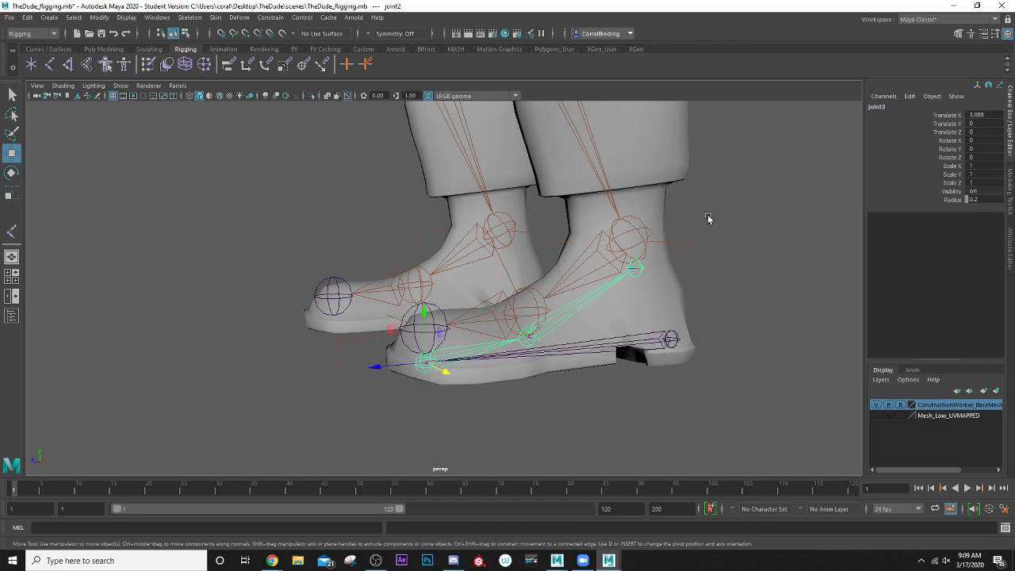
pyautogui.doubleClick(885, 108)
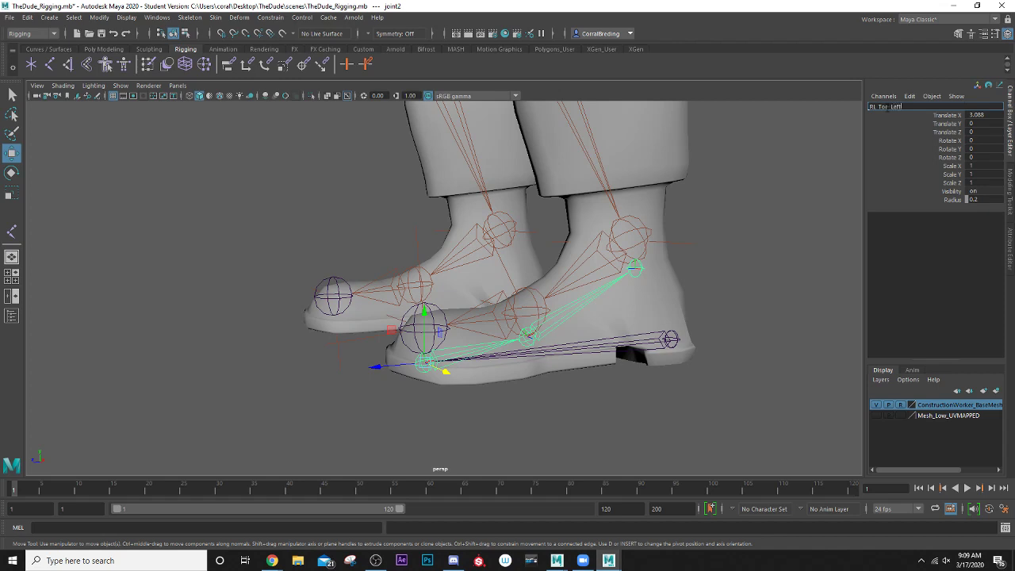
pyautogui.press('Return')
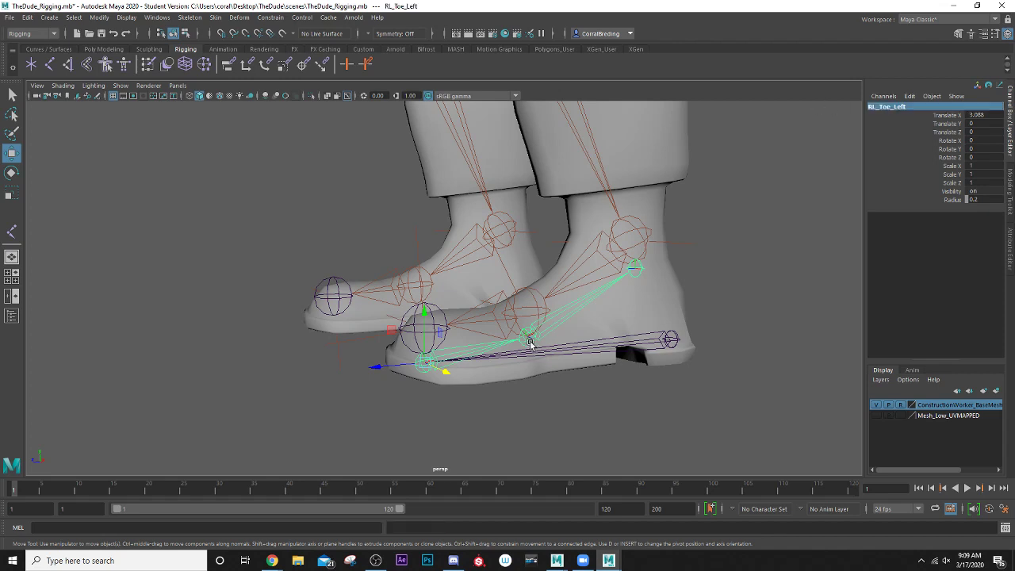
pyautogui.press('Up')
pyautogui.doubleClick(882, 107)
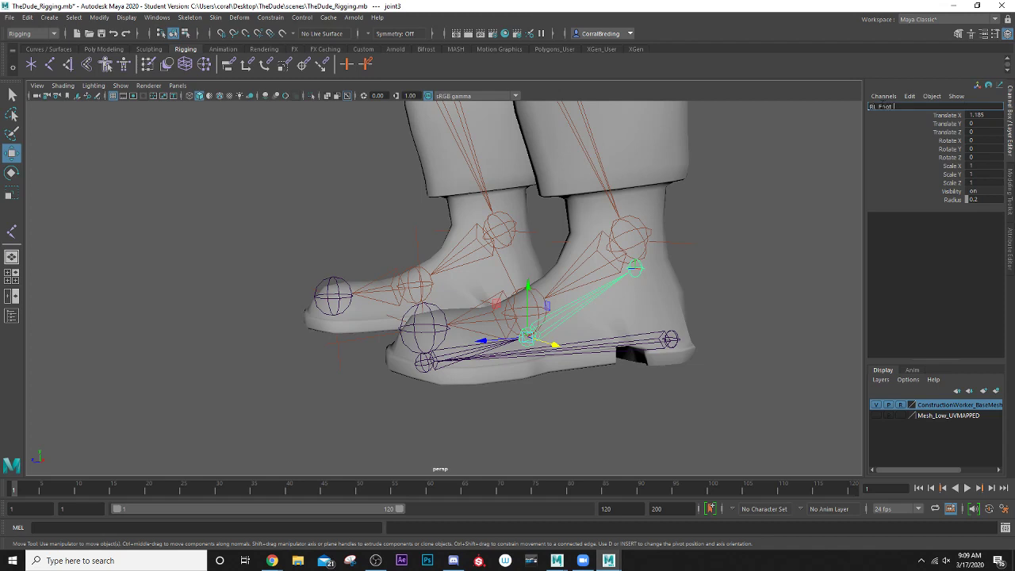
pyautogui.write('RL_Foot_Left')
pyautogui.press('Return')
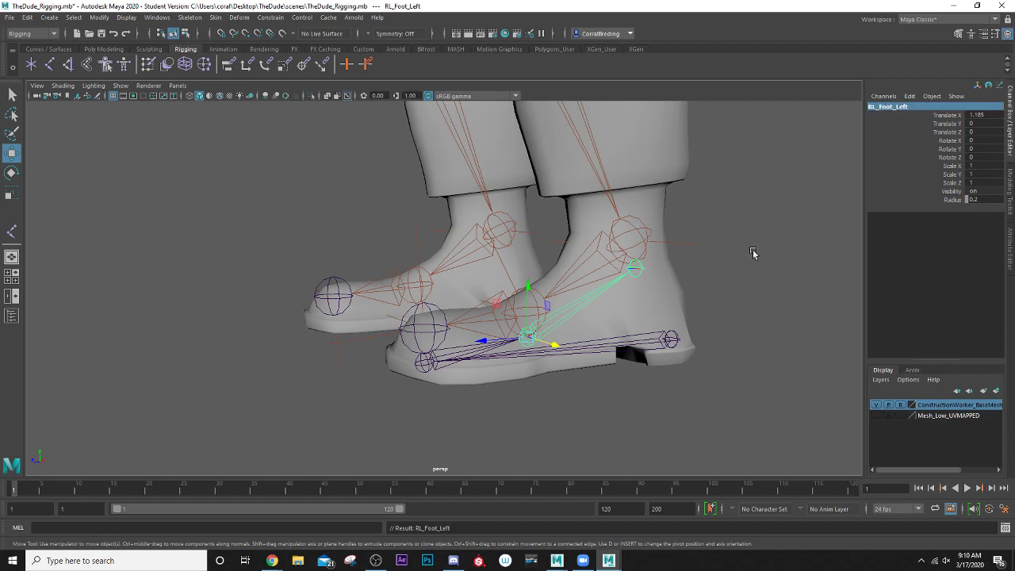
# Step: Rename the end joint just below the ankle to RL_Ankle_Left
pyautogui.click(635, 269)
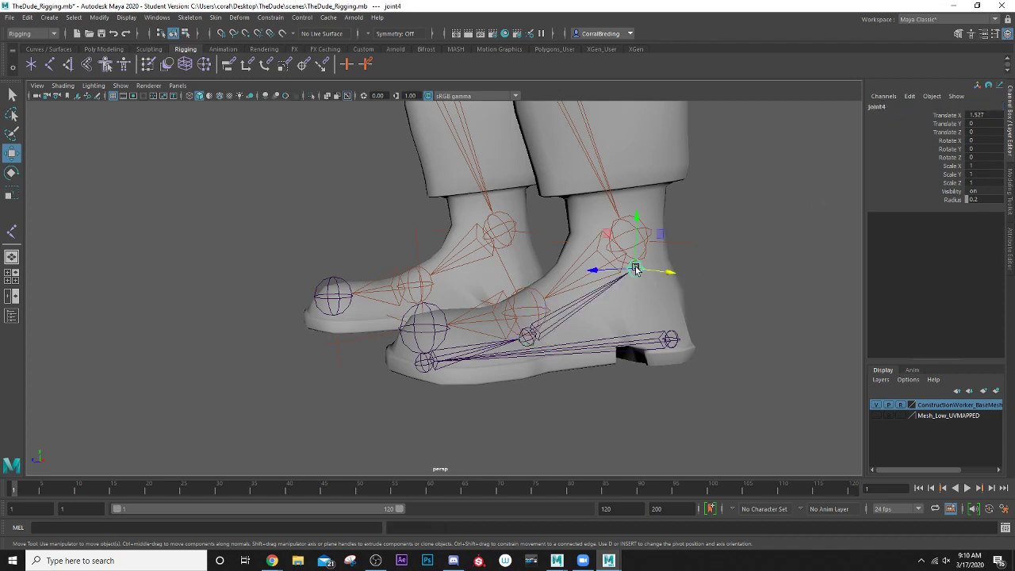
pyautogui.doubleClick(875, 107)
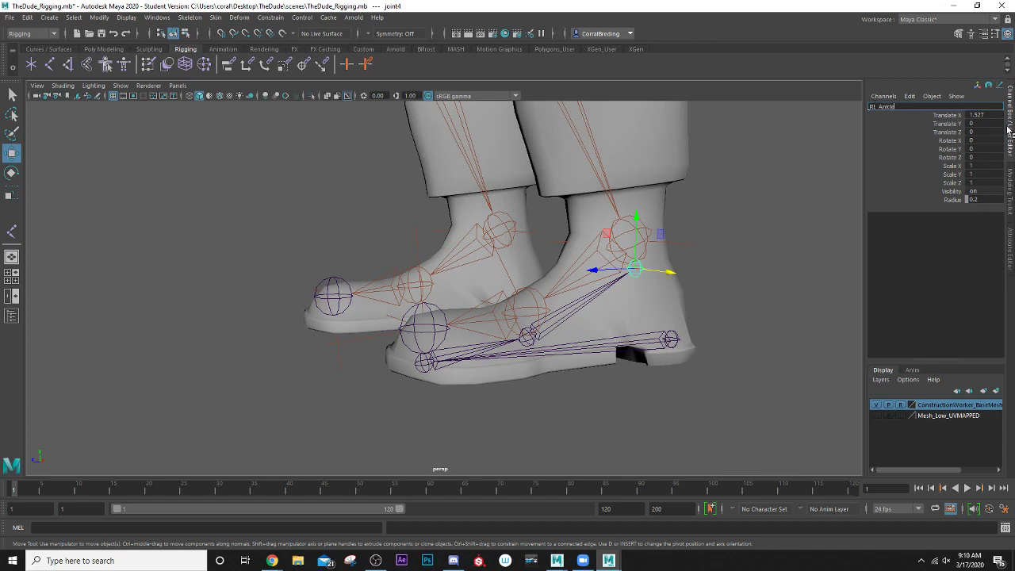
pyautogui.write('t')
pyautogui.press('Return')
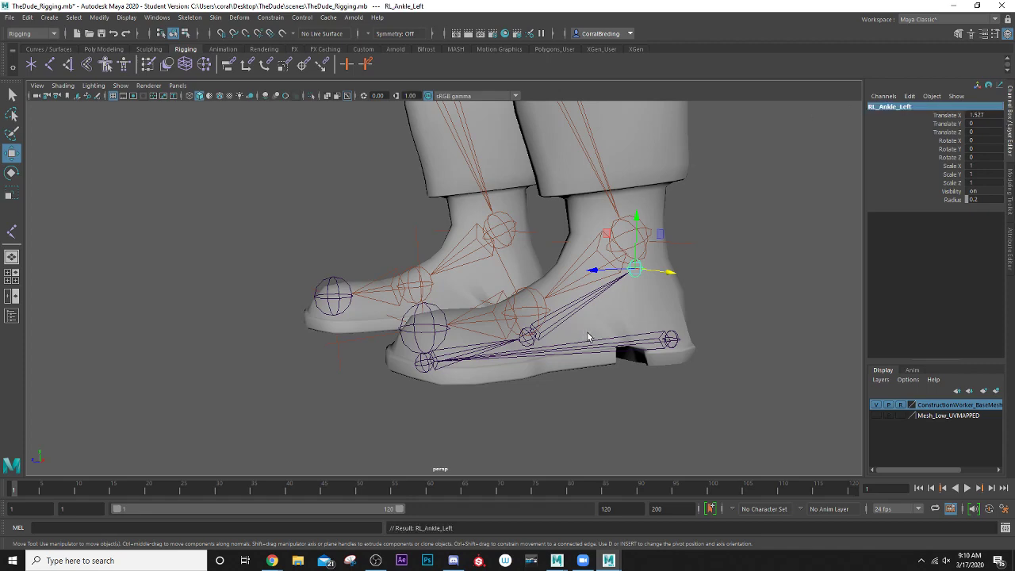
# Step: Mirror the left reverse foot chain from its heel joint across YZ with the Behavior function, replacing Left with Right in the names
pyautogui.keyDown('alt'); pyautogui.moveTo(490, 324); pyautogui.dragTo(540, 375); pyautogui.keyUp('alt')
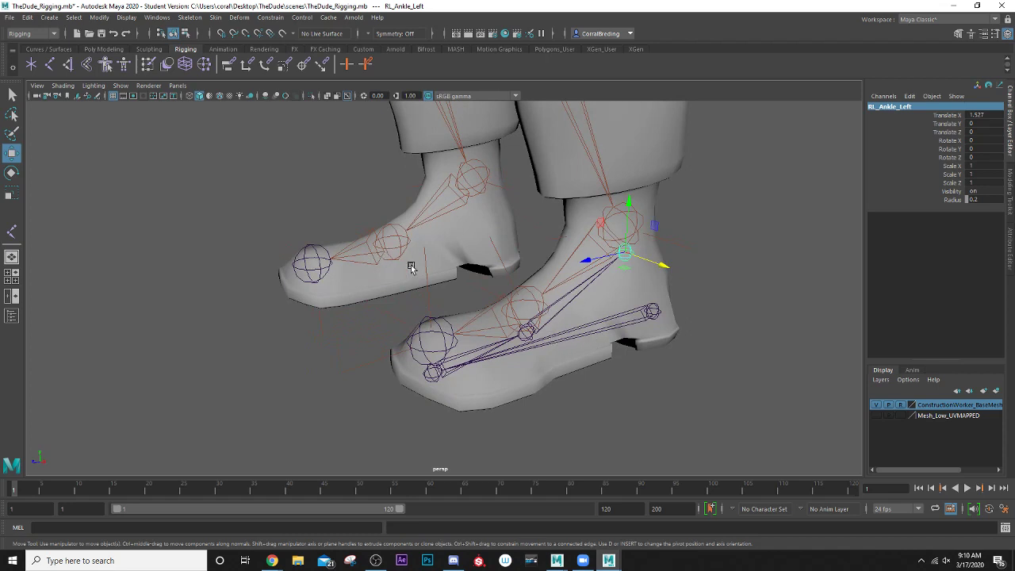
pyautogui.click(189, 17)
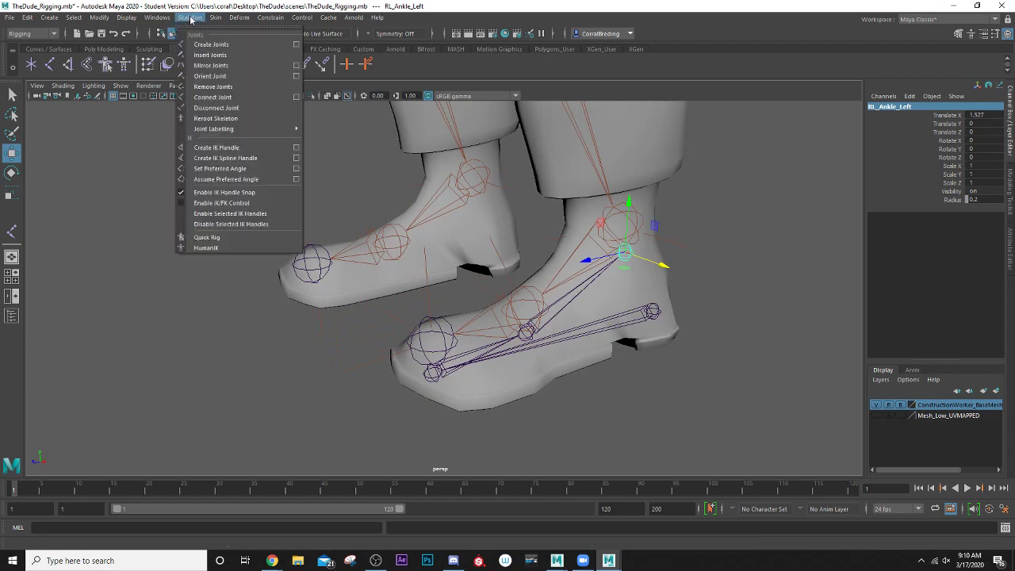
pyautogui.click(297, 66)
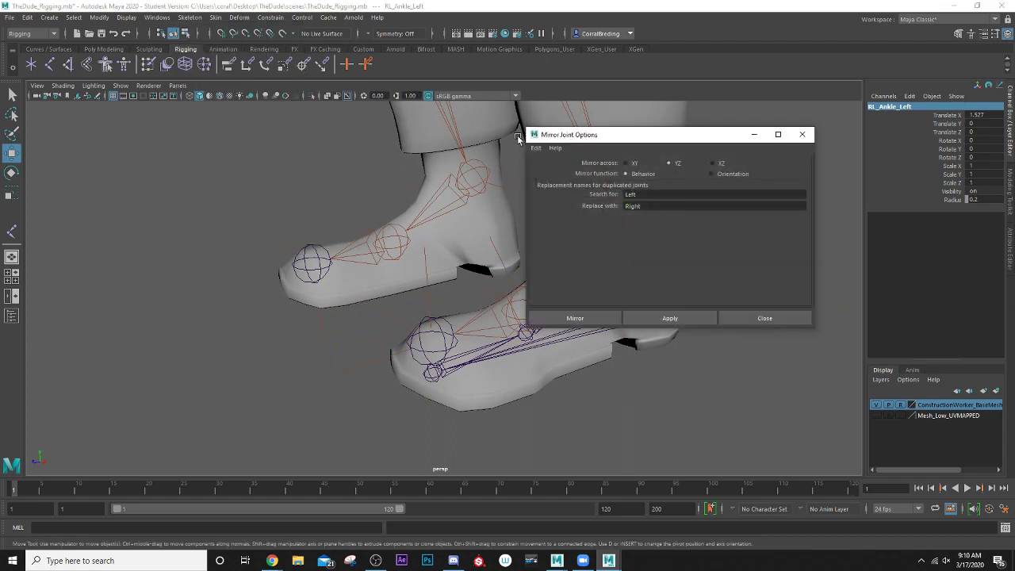
pyautogui.moveTo(646, 134); pyautogui.dragTo(844, 115)
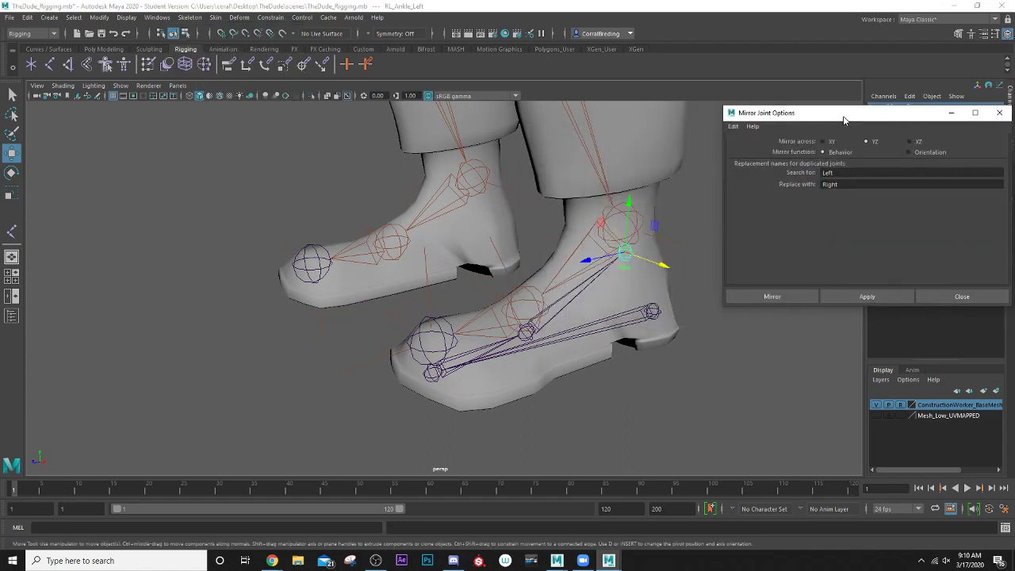
pyautogui.click(855, 298)
pyautogui.hotkey('ctrl', 'z')
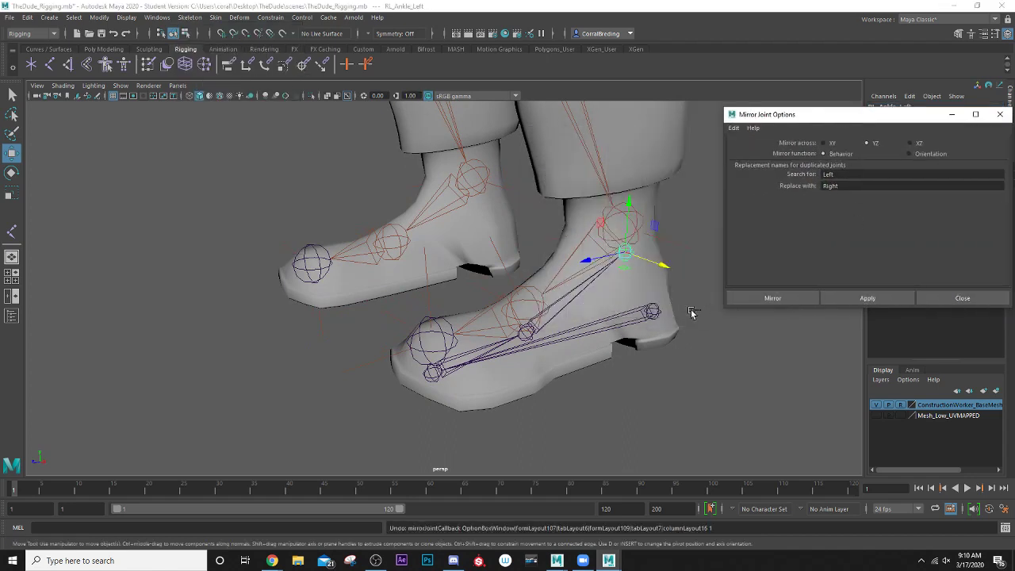
pyautogui.click(653, 310)
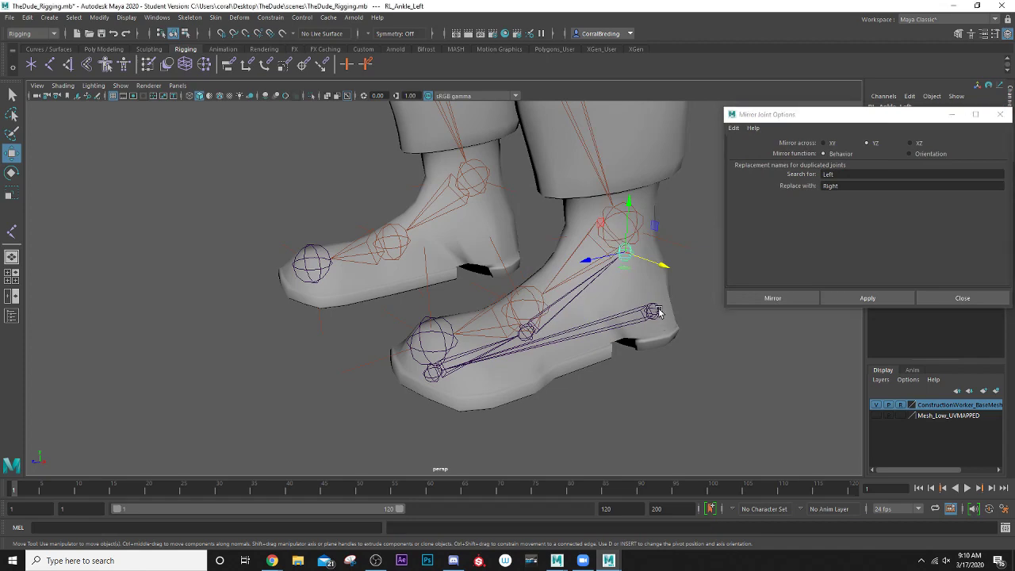
pyautogui.click(859, 301)
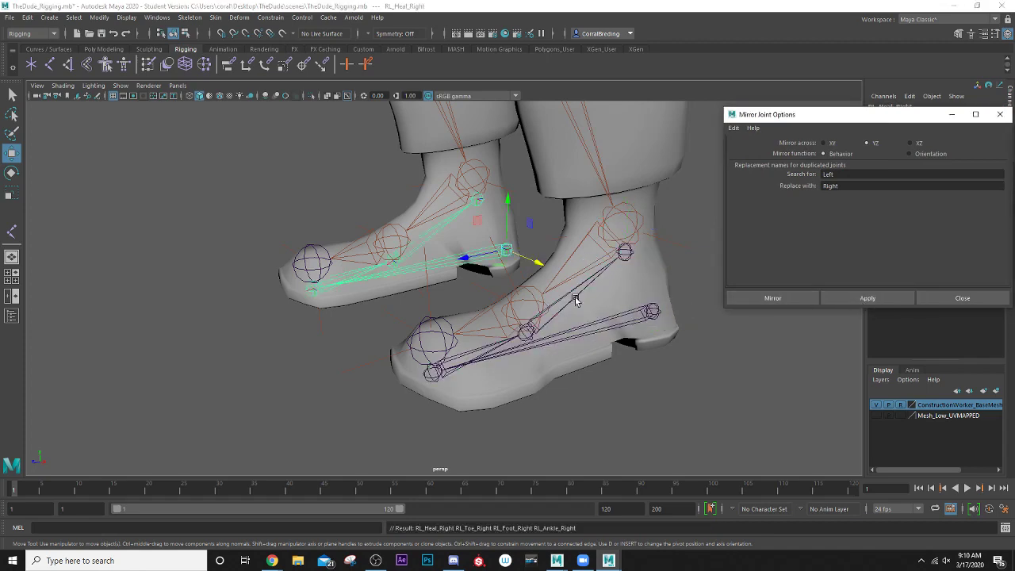
pyautogui.keyDown('alt'); pyautogui.moveTo(350, 260); pyautogui.dragTo(388, 257); pyautogui.keyUp('alt')
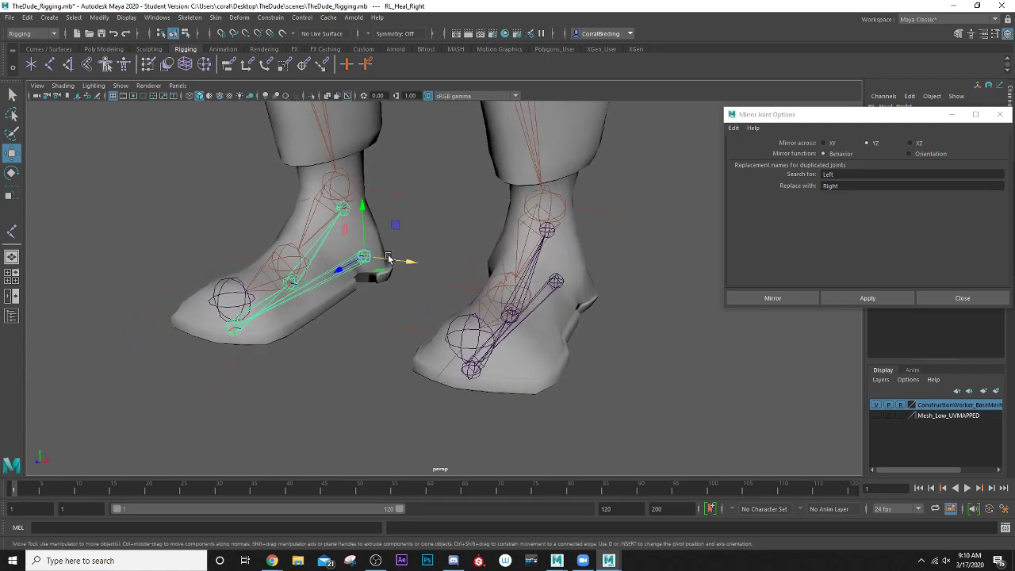
pyautogui.click(1000, 114)
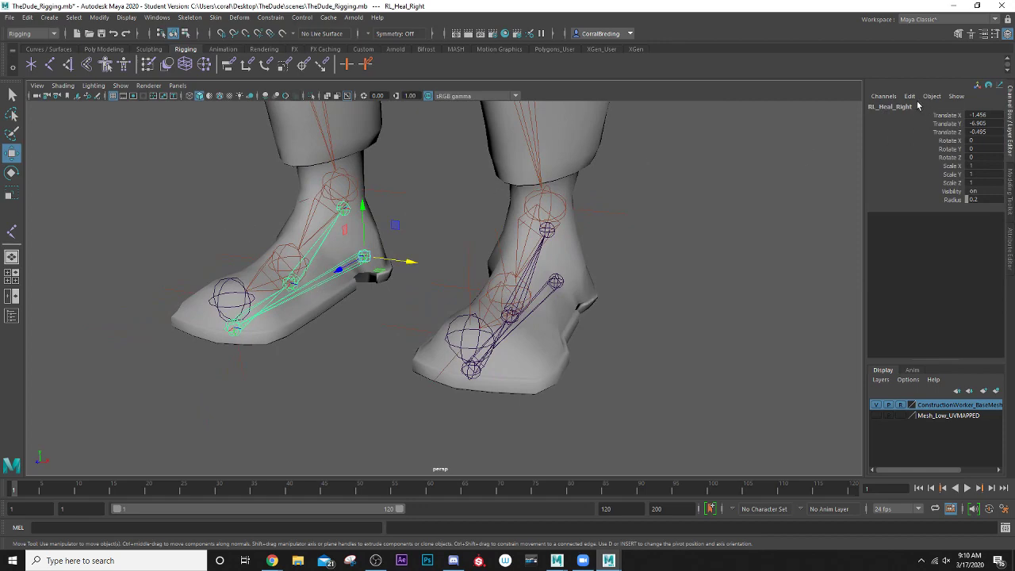
# Step: Create a NURBS circle and lower it to foot level between the feet, at a Translate Y of about -7.145
pyautogui.scroll(-4, 491, 312)
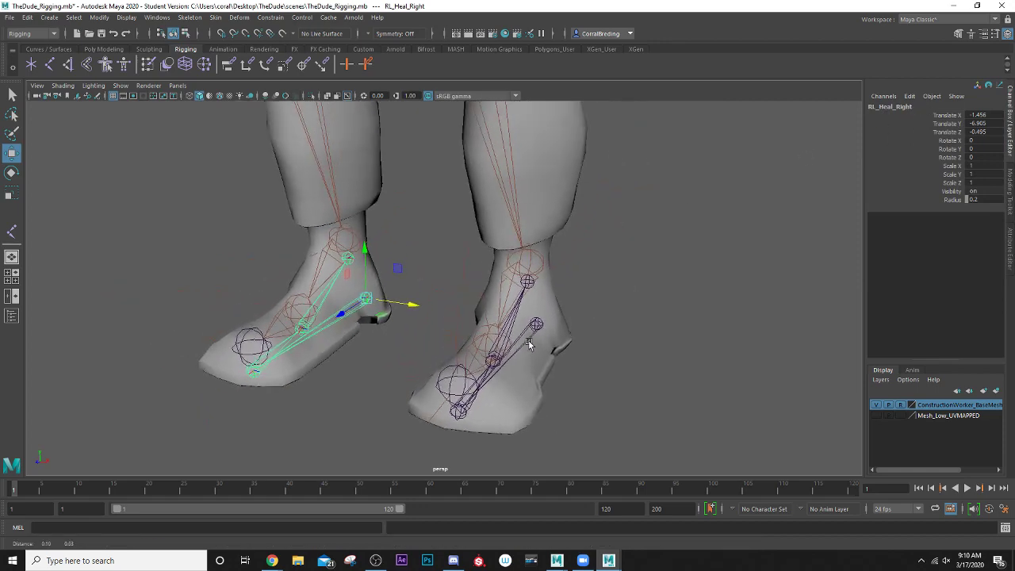
pyautogui.scroll(-3, 524, 349)
pyautogui.keyDown('alt'); pyautogui.moveTo(478, 266); pyautogui.dragTo(510, 358, button='middle'); pyautogui.keyUp('alt')
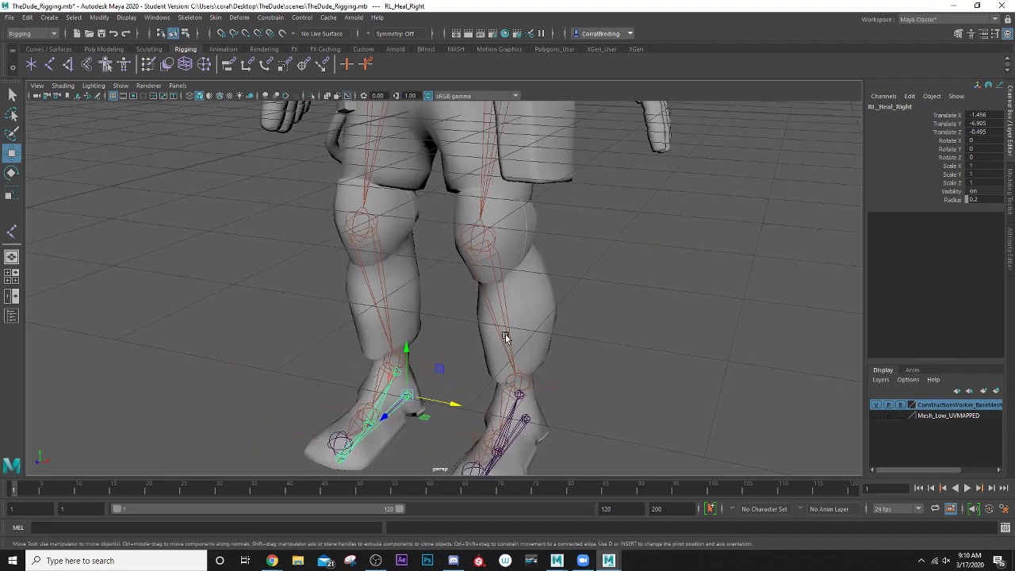
pyautogui.keyDown('alt'); pyautogui.moveTo(504, 338); pyautogui.dragTo(493, 300); pyautogui.keyUp('alt')
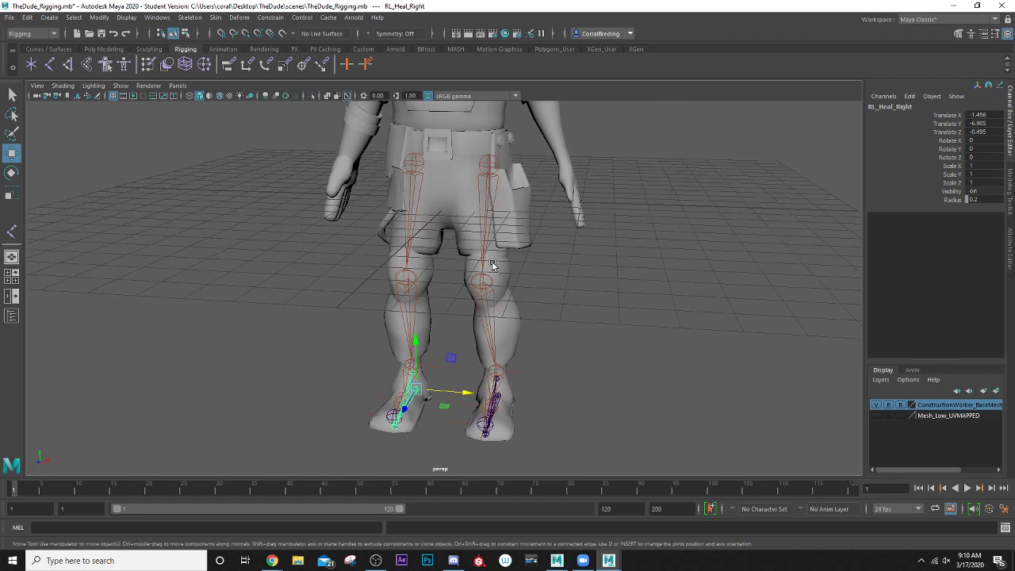
pyautogui.click(50, 18)
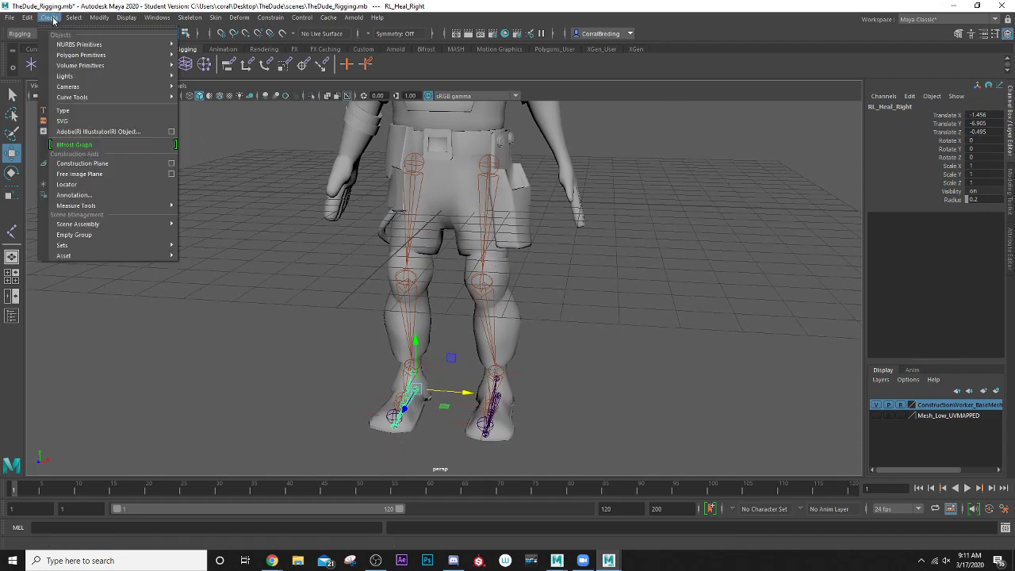
pyautogui.moveTo(67, 46)
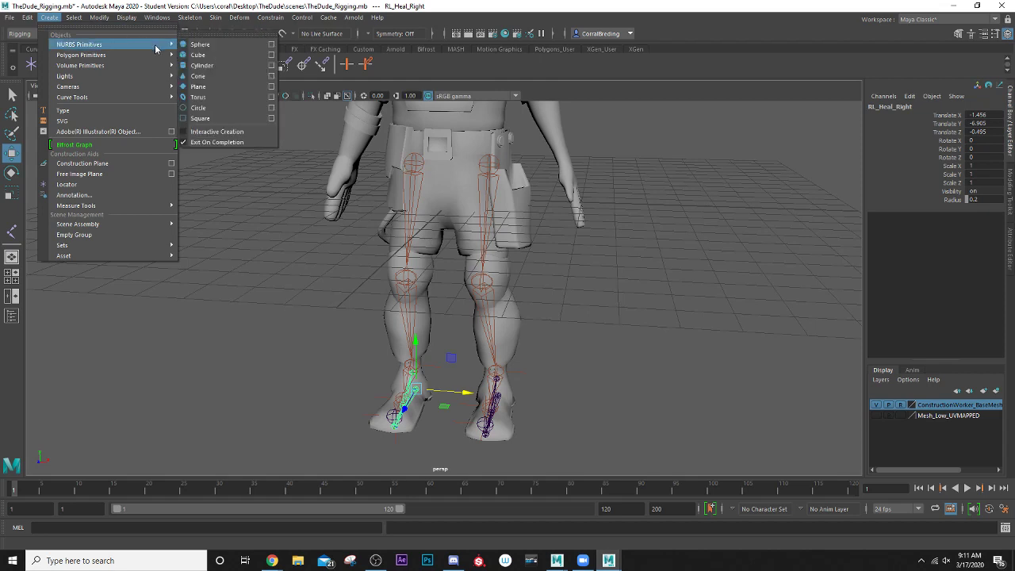
pyautogui.click(200, 110)
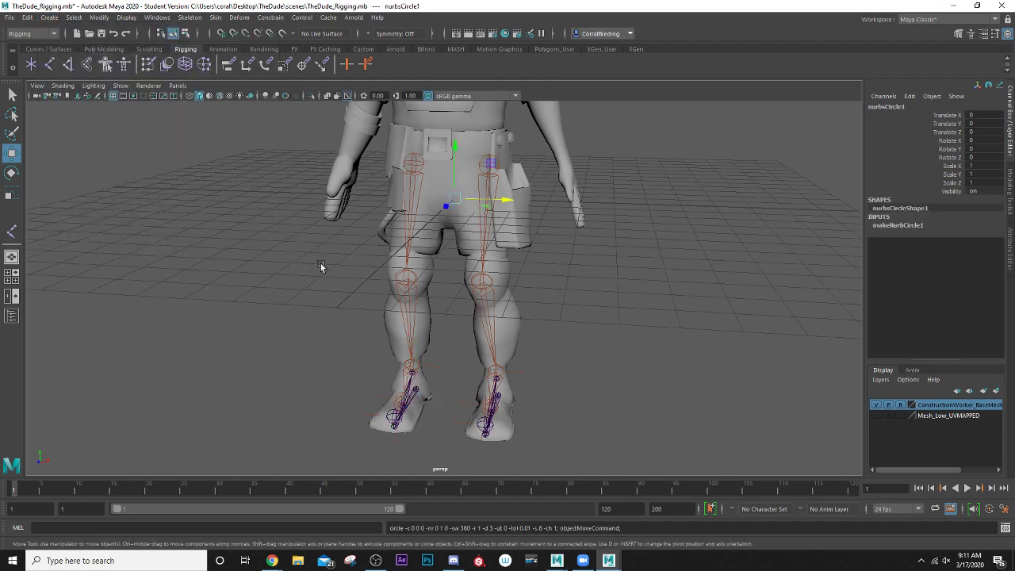
pyautogui.moveTo(460, 184); pyautogui.dragTo(459, 361)
pyautogui.scroll(5, 463, 372)
pyautogui.keyDown('alt'); pyautogui.moveTo(442, 365); pyautogui.dragTo(397, 258, button='middle'); pyautogui.keyUp('alt')
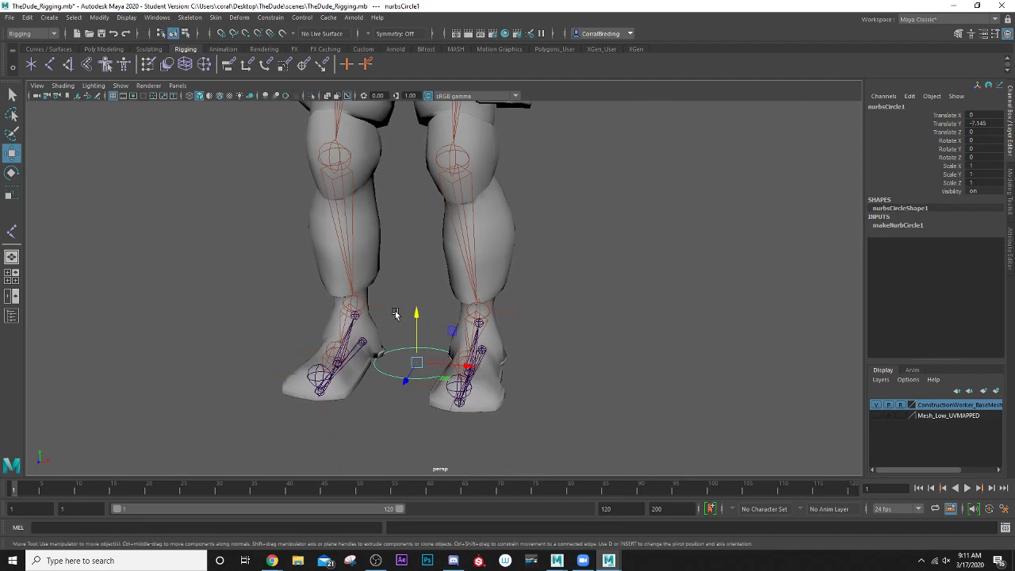
# Step: Move the circle under the left foot to about X 1.567, Z 1.028 and scale it uniformly to about 2.355
pyautogui.keyDown('alt'); pyautogui.moveTo(395, 315); pyautogui.dragTo(472, 339); pyautogui.keyUp('alt')
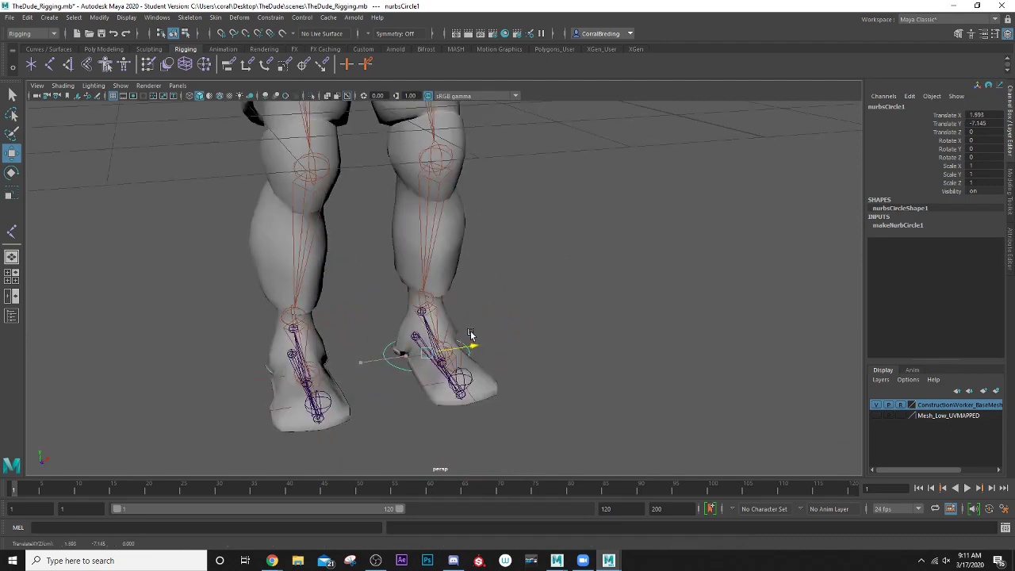
pyautogui.keyDown('alt'); pyautogui.moveTo(394, 358); pyautogui.dragTo(371, 325); pyautogui.keyUp('alt')
pyautogui.press('r')
pyautogui.press('w')
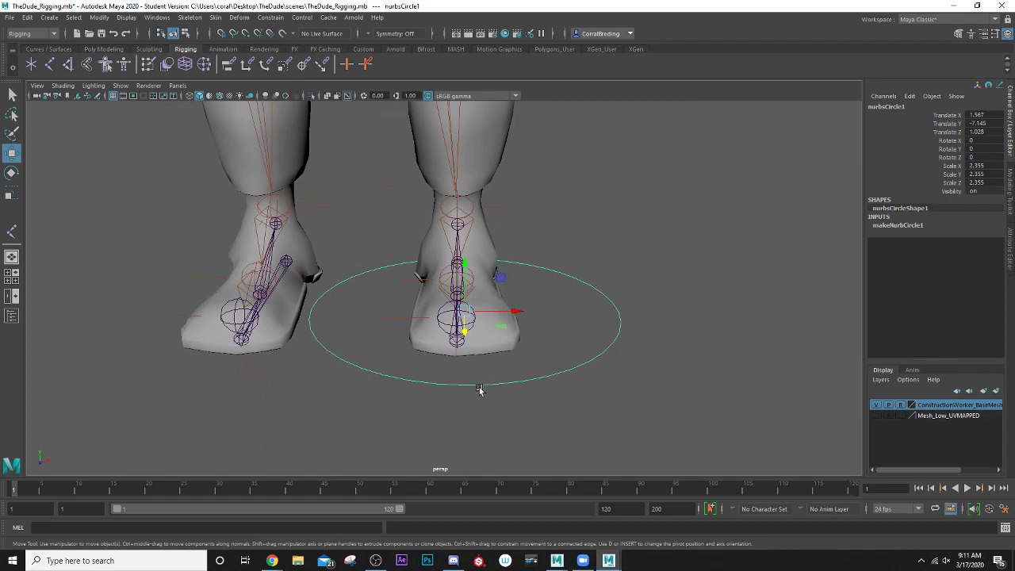
pyautogui.keyDown('alt'); pyautogui.moveTo(478, 344); pyautogui.dragTo(440, 317); pyautogui.keyUp('alt')
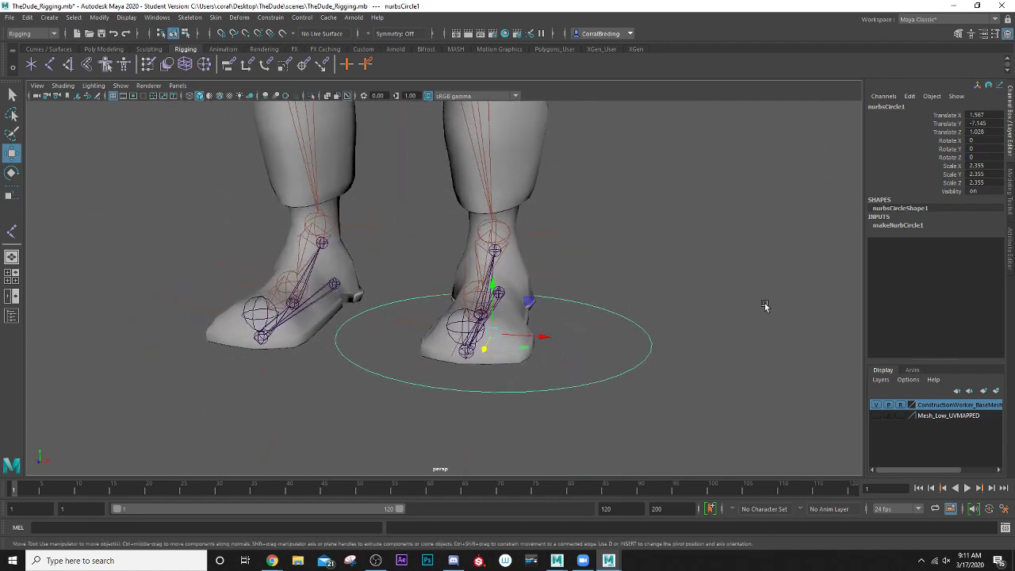
# Step: Set the circle's number of sections to 10 in its construction inputs
pyautogui.click(887, 227)
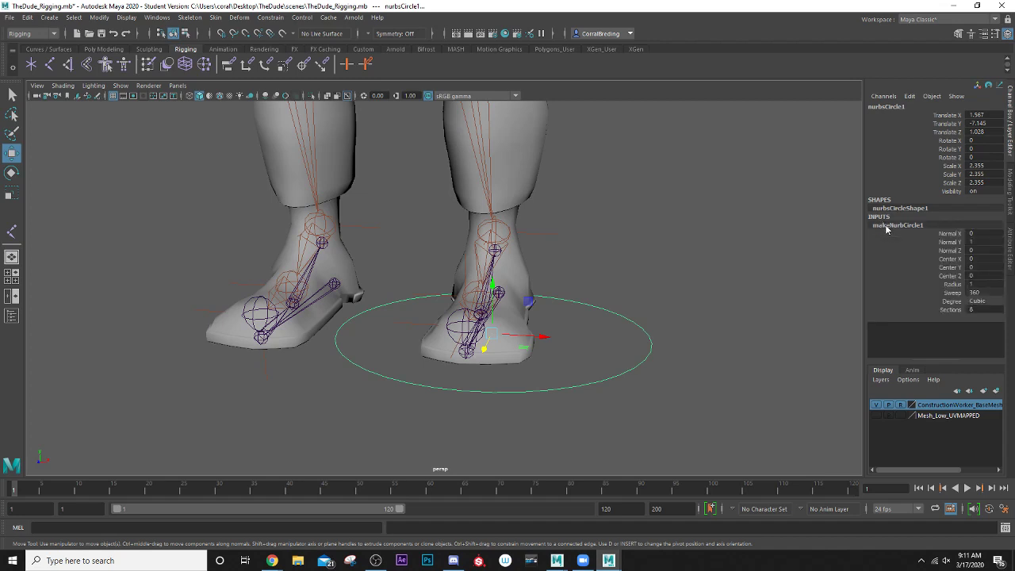
pyautogui.doubleClick(976, 310)
pyautogui.write('10')
pyautogui.press('Return')
# Step: Pull the circle's inner and outer side control vertices in toward the left foot to narrow its outline
pyautogui.rightClick(687, 184)
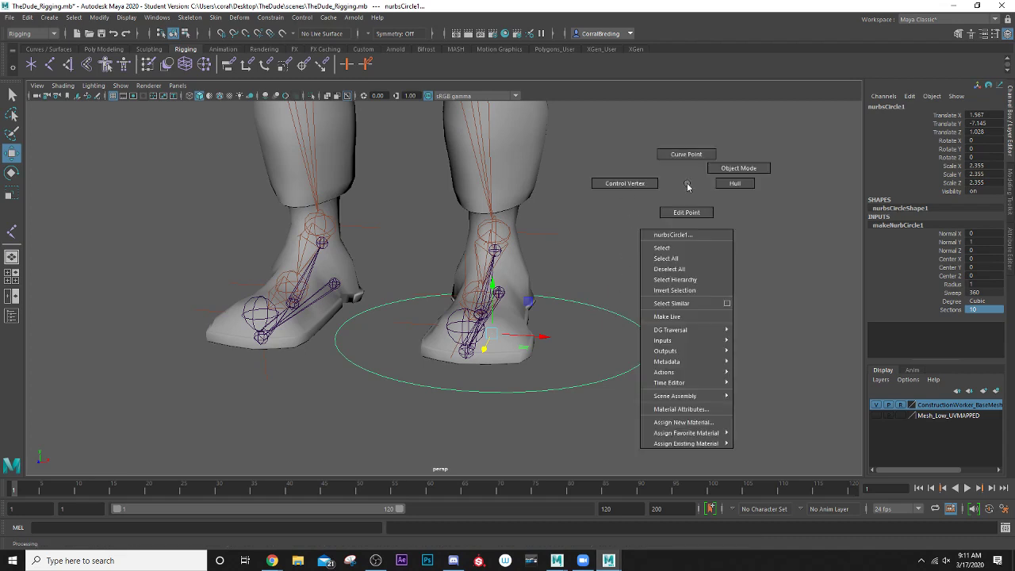
pyautogui.click(646, 184)
pyautogui.keyDown('alt'); pyautogui.moveTo(362, 345); pyautogui.dragTo(442, 301); pyautogui.keyUp('alt')
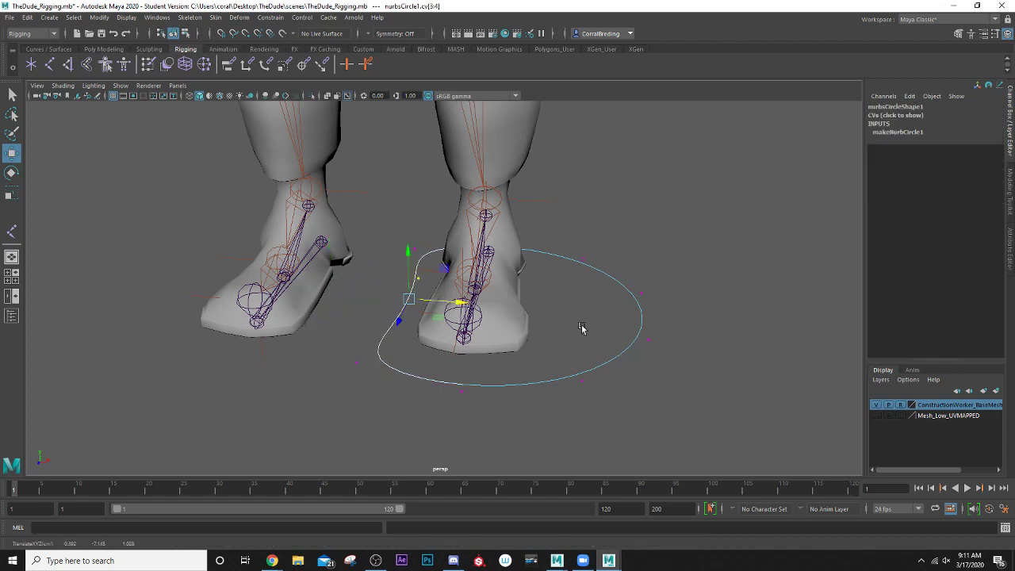
pyautogui.moveTo(718, 233); pyautogui.dragTo(555, 402)
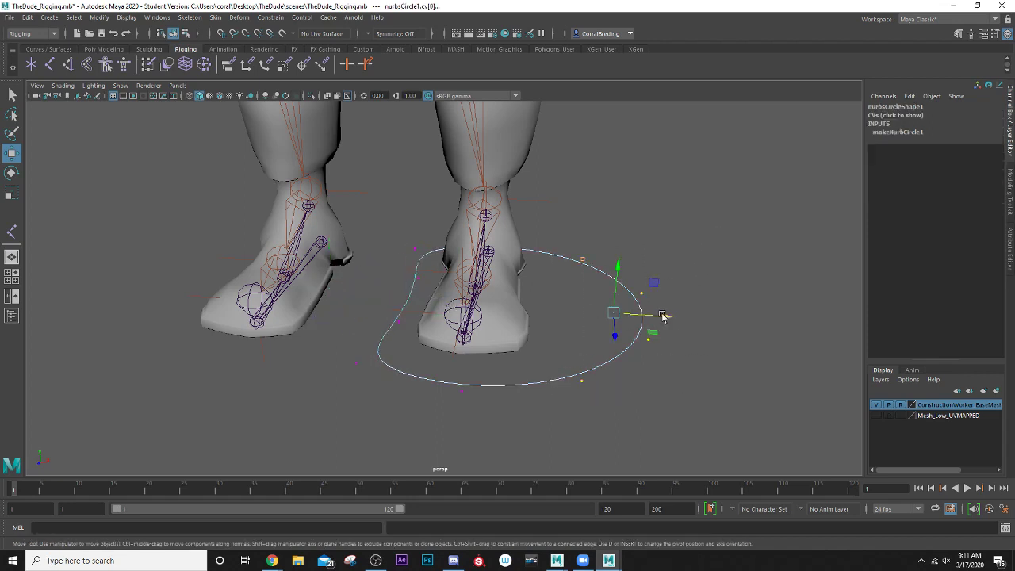
pyautogui.moveTo(664, 317); pyautogui.dragTo(601, 313)
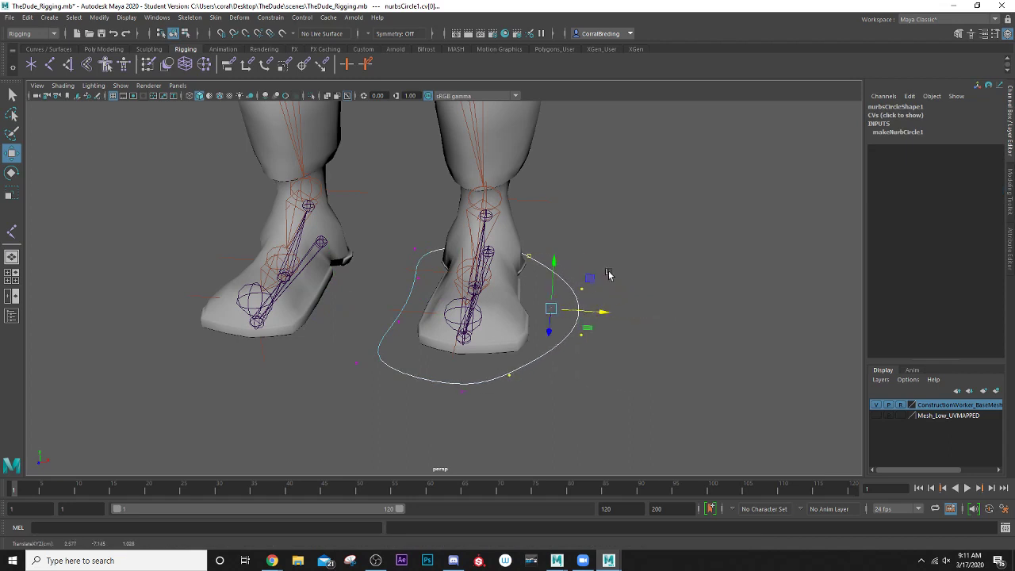
pyautogui.moveTo(632, 272); pyautogui.dragTo(552, 349)
pyautogui.moveTo(623, 313); pyautogui.dragTo(587, 315)
pyautogui.moveTo(318, 357); pyautogui.dragTo(453, 371)
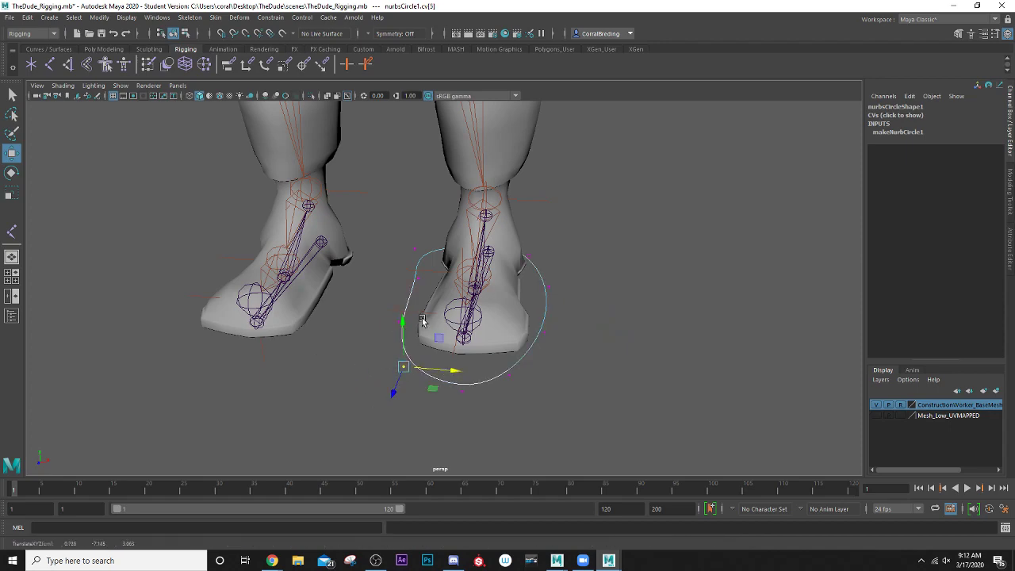
# Step: Move the control vertices behind the left heel inward and forward so the curve follows the heel more closely
pyautogui.keyDown('alt'); pyautogui.moveTo(422, 319); pyautogui.dragTo(364, 359); pyautogui.keyUp('alt')
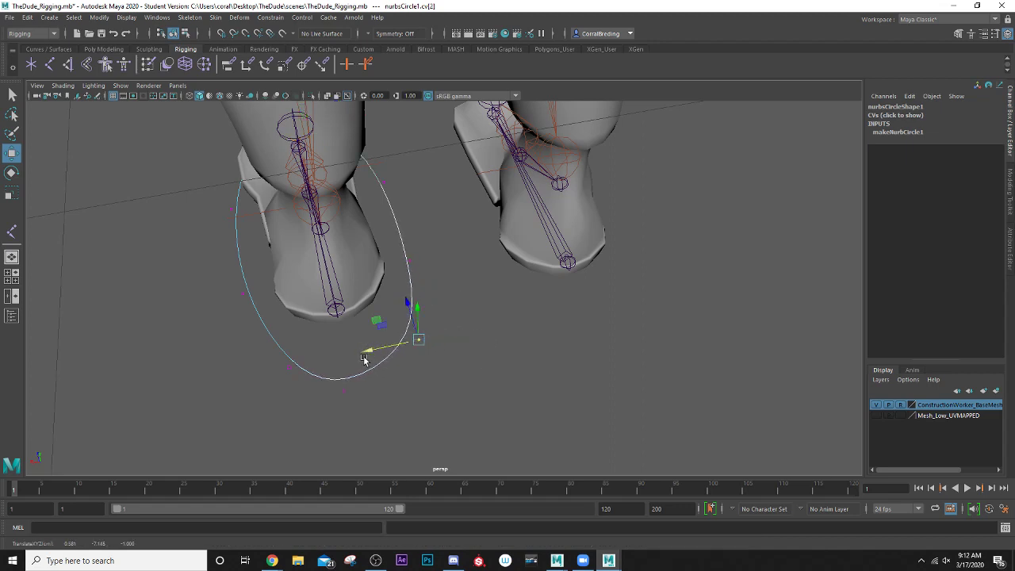
pyautogui.moveTo(320, 415); pyautogui.dragTo(441, 320)
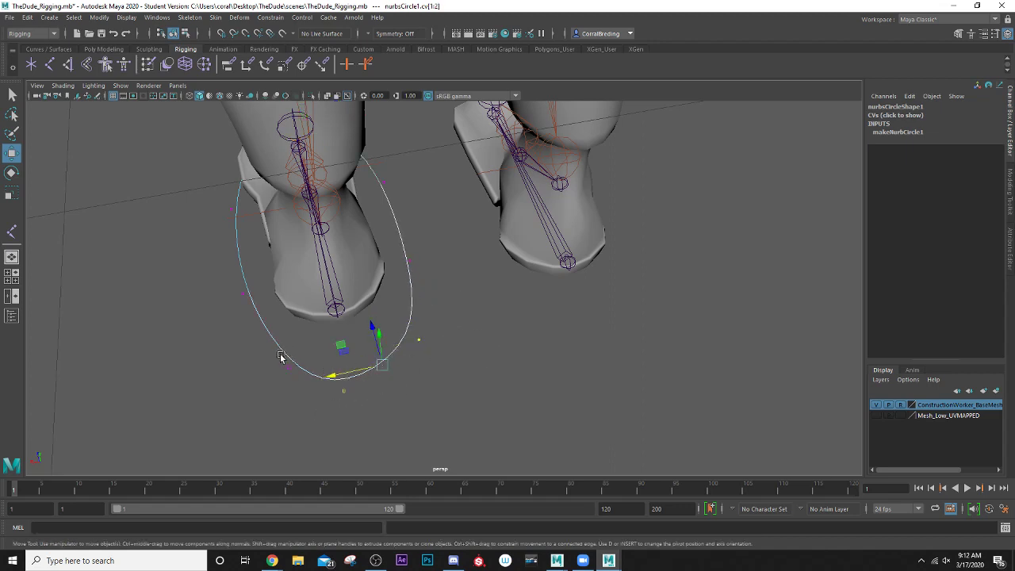
pyautogui.keyDown('shift'); pyautogui.moveTo(278, 352); pyautogui.dragTo(316, 390); pyautogui.keyUp('shift')
pyautogui.moveTo(349, 332); pyautogui.dragTo(314, 284)
pyautogui.keyDown('alt'); pyautogui.moveTo(307, 284); pyautogui.dragTo(513, 415); pyautogui.keyUp('alt')
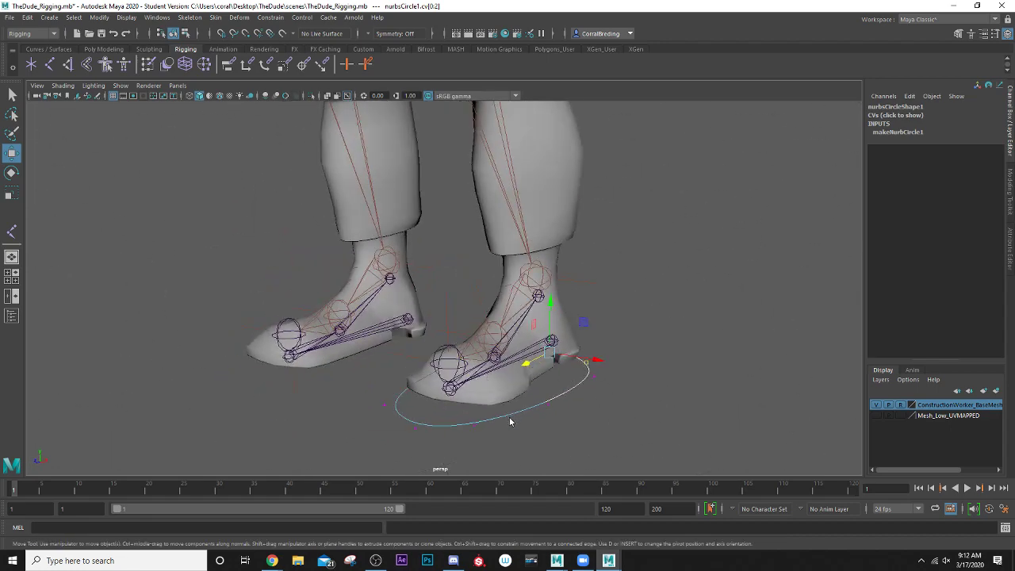
# Step: Return the curve to object mode, widen it to Scale X about 2.741, and reposition it to about X 1.624, Y -6.933
pyautogui.rightClick(509, 422)
pyautogui.click(560, 286)
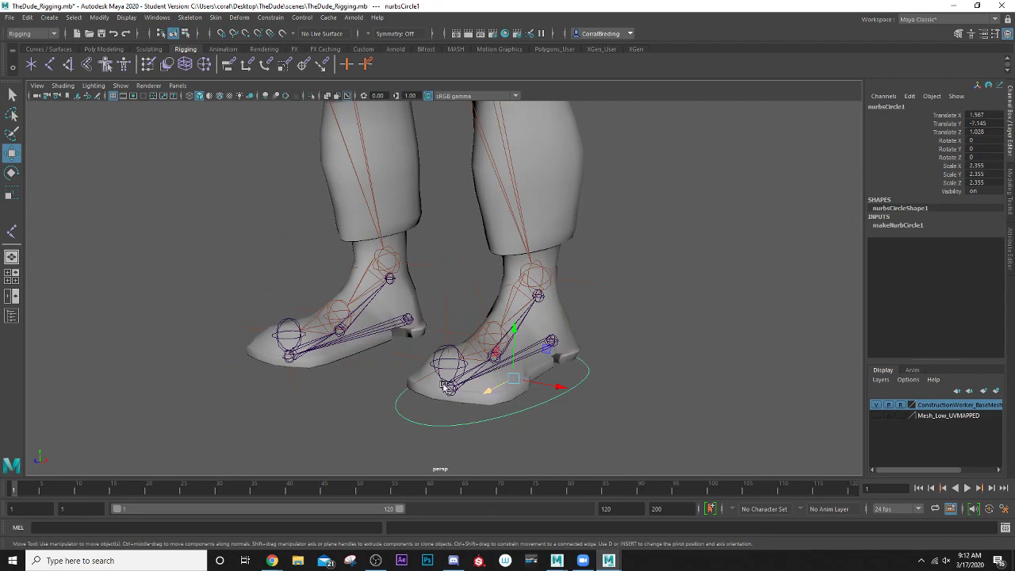
pyautogui.keyDown('alt'); pyautogui.moveTo(449, 387); pyautogui.dragTo(553, 358); pyautogui.keyUp('alt')
pyautogui.press('r')
pyautogui.press('w')
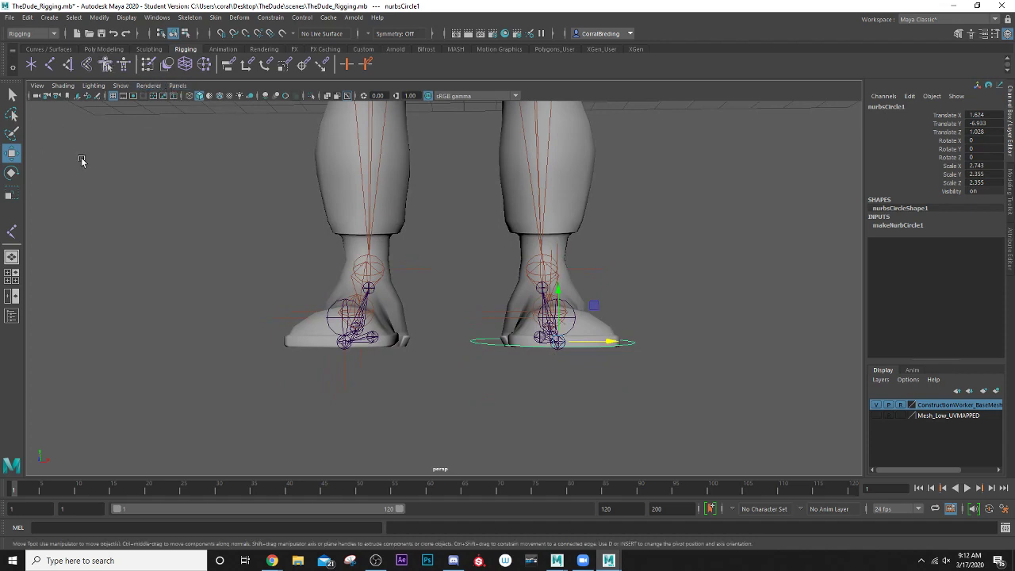
# Step: Freeze the transformations of the left foot control curve and deselect it
pyautogui.click(115, 50)
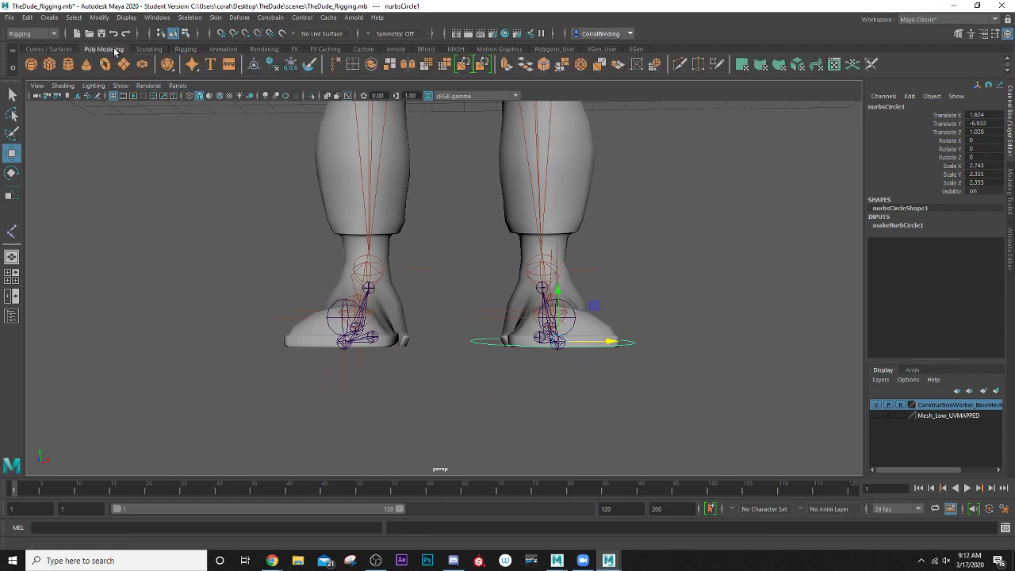
pyautogui.click(291, 65)
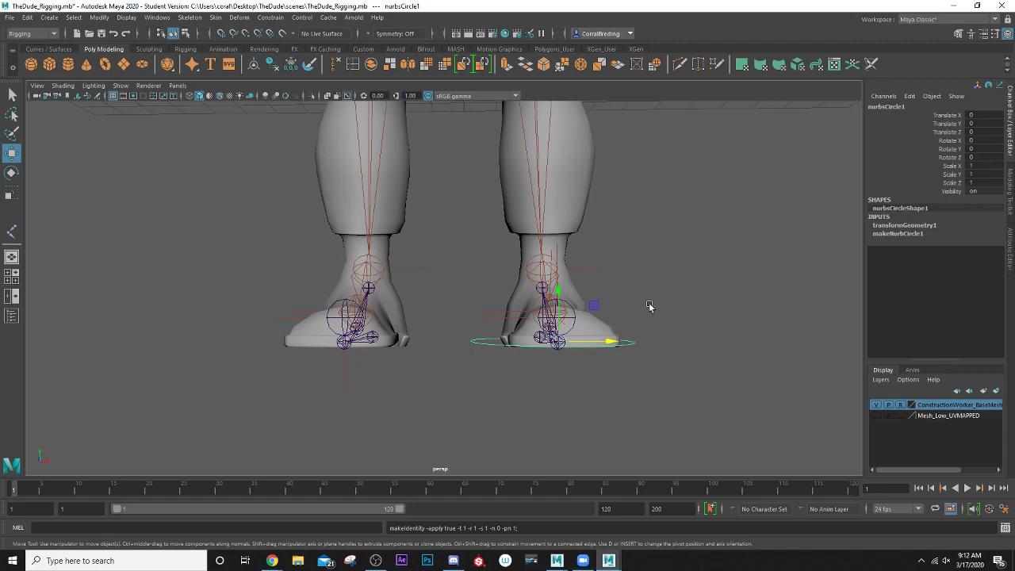
pyautogui.keyDown('alt'); pyautogui.moveTo(649, 306); pyautogui.dragTo(526, 306); pyautogui.keyUp('alt')
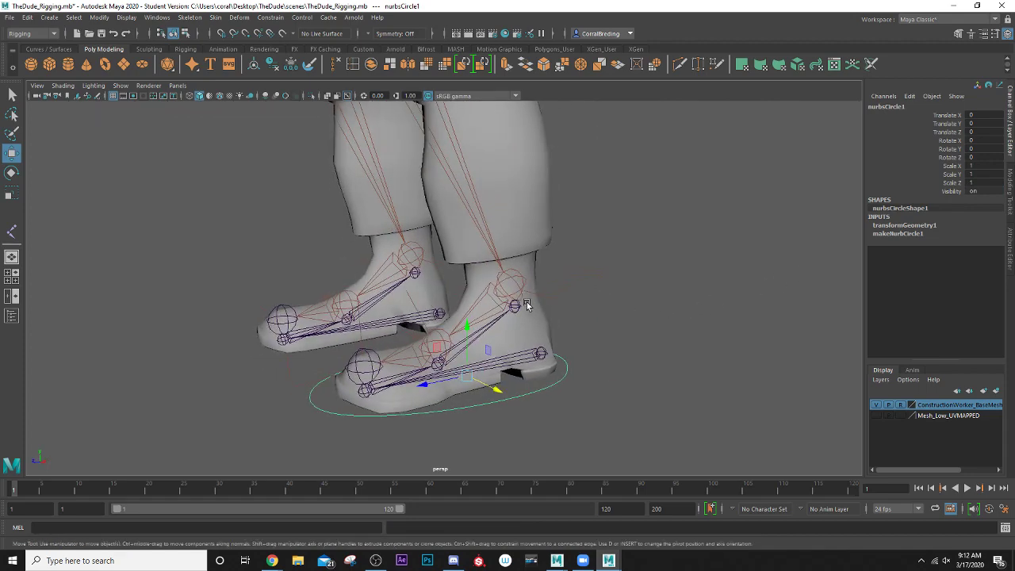
pyautogui.click(597, 408)
# Step: Point-constrain ik_Leg_Left to the RL_Ankle_Left joint with Maintain offset enabled on all axes
pyautogui.keyDown('alt'); pyautogui.moveTo(597, 408); pyautogui.dragTo(628, 341); pyautogui.keyUp('alt')
pyautogui.click(632, 279)
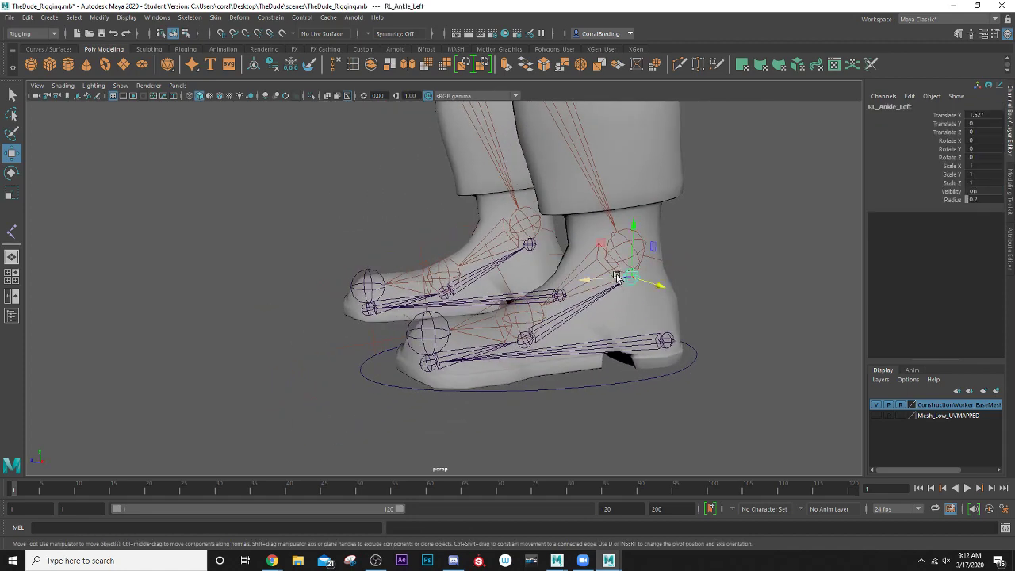
pyautogui.keyDown('alt'); pyautogui.moveTo(586, 286); pyautogui.dragTo(638, 313); pyautogui.keyUp('alt')
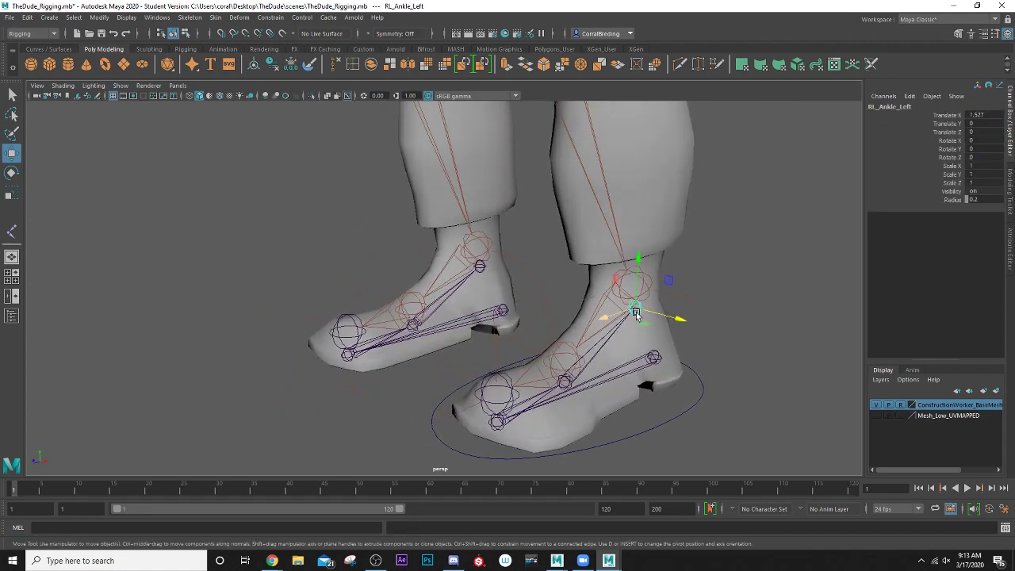
pyautogui.click(685, 297)
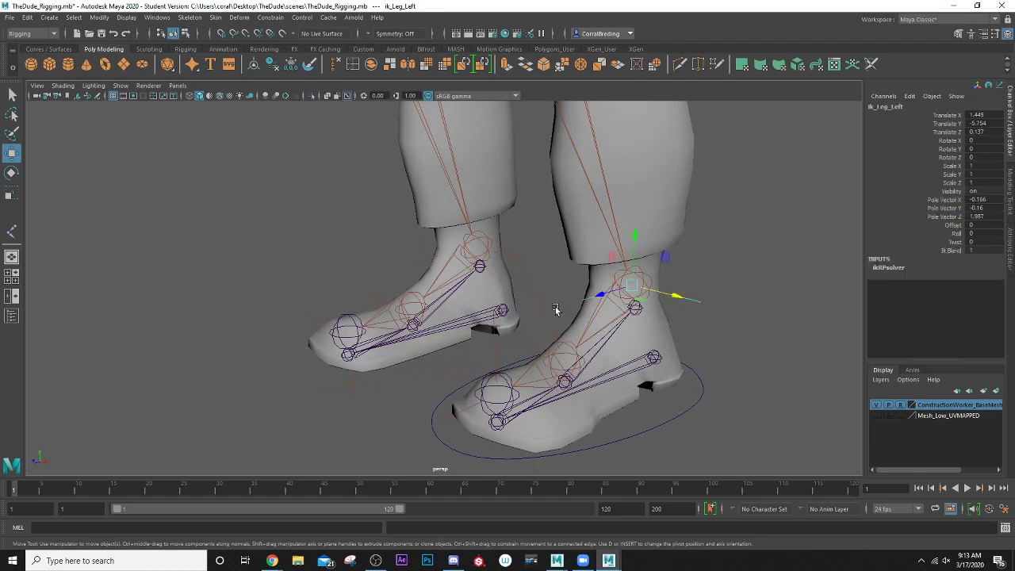
pyautogui.click(636, 309)
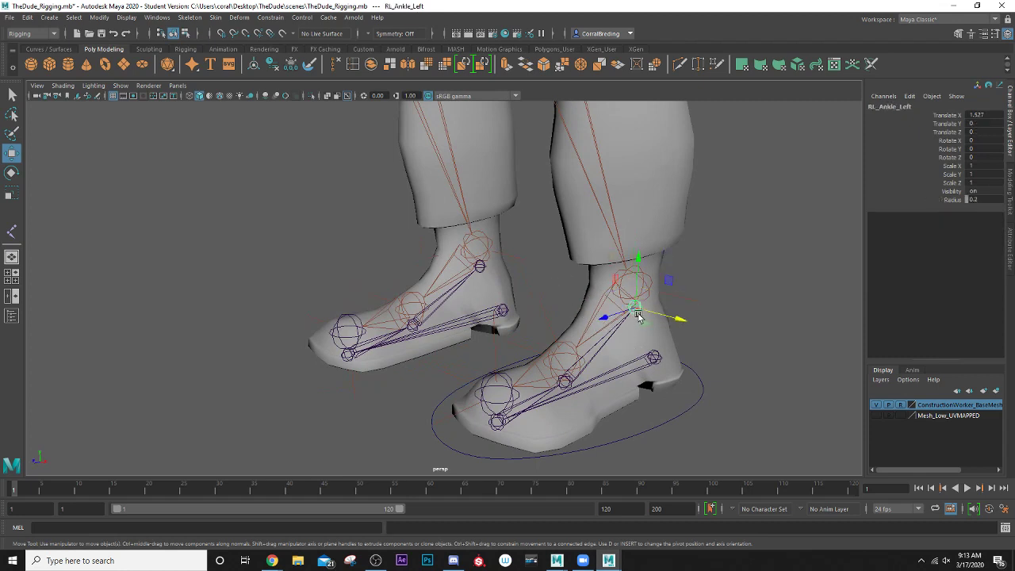
pyautogui.keyDown('shift'); pyautogui.click(676, 296); pyautogui.keyUp('shift')
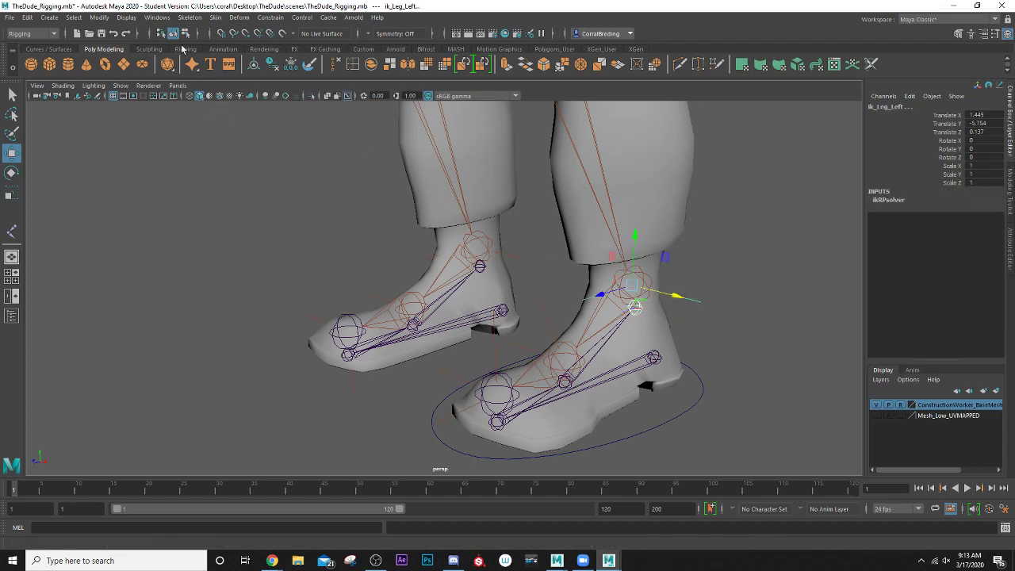
pyautogui.click(273, 18)
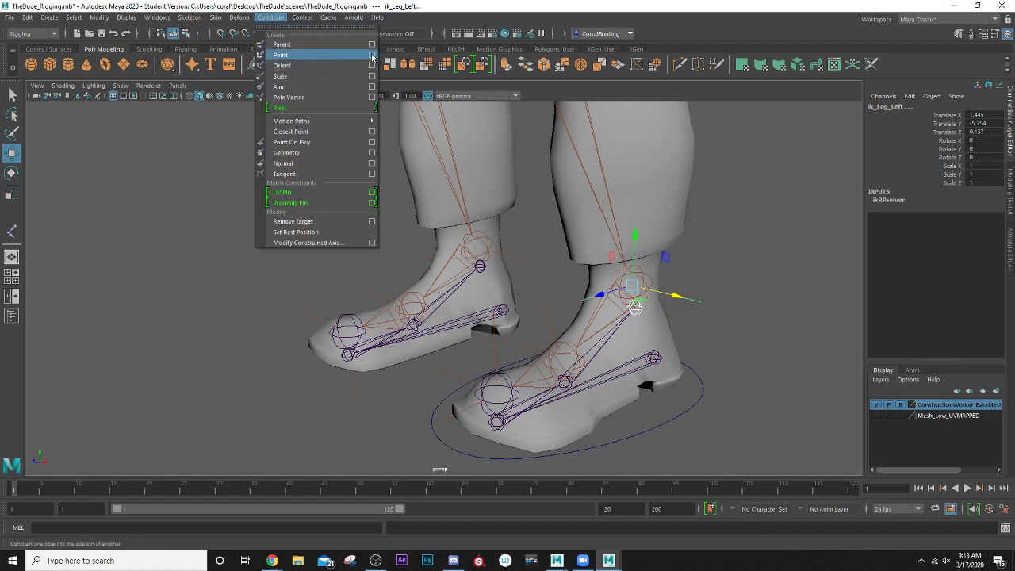
pyautogui.click(372, 55)
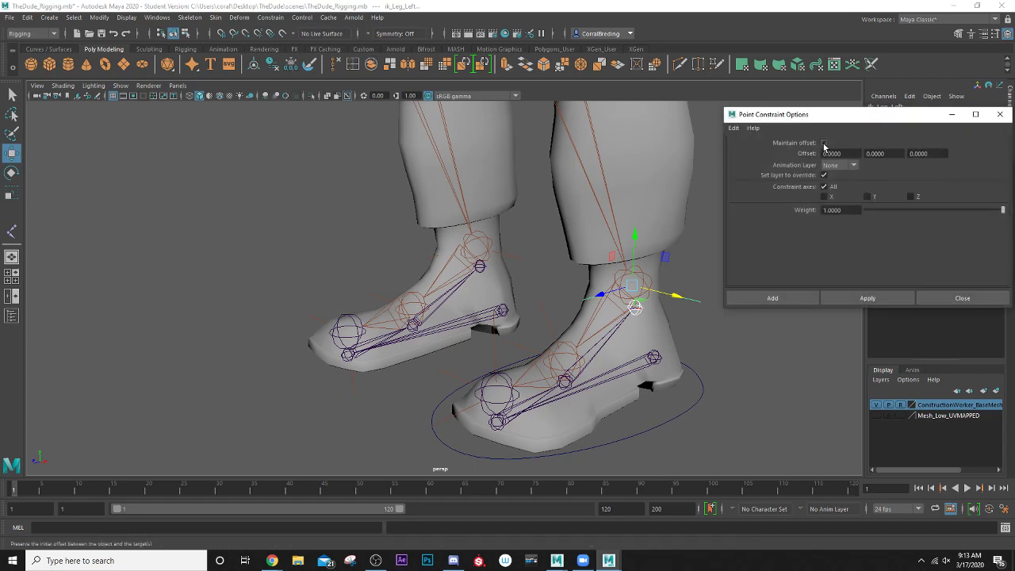
pyautogui.keyDown('alt'); pyautogui.moveTo(636, 333); pyautogui.dragTo(623, 302); pyautogui.keyUp('alt')
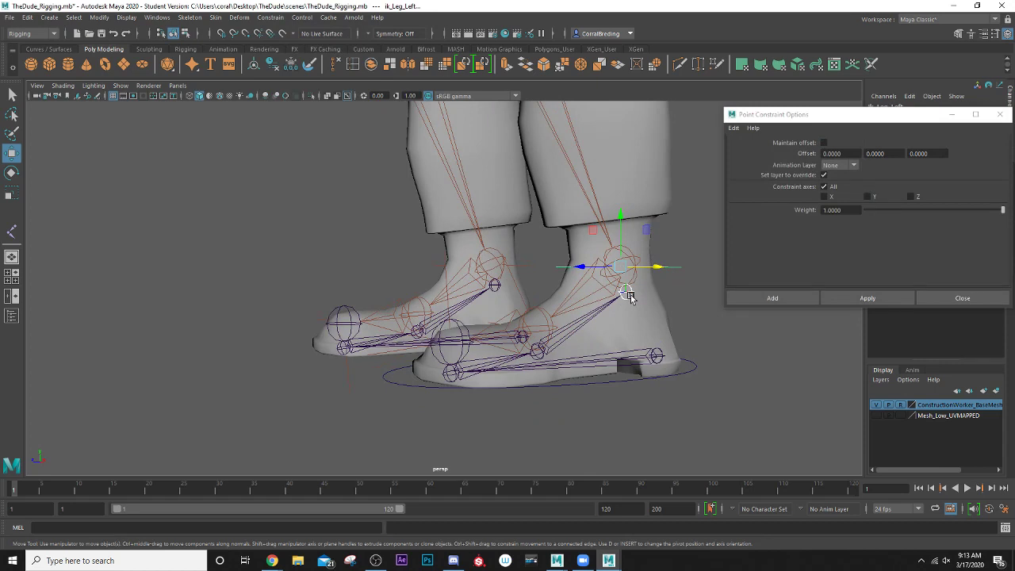
pyautogui.click(824, 143)
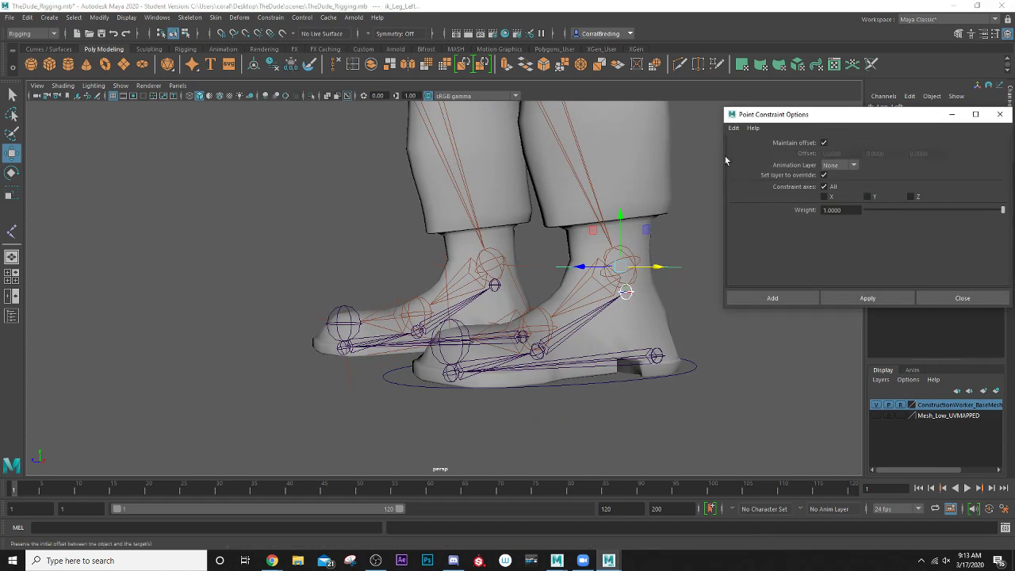
pyautogui.click(845, 302)
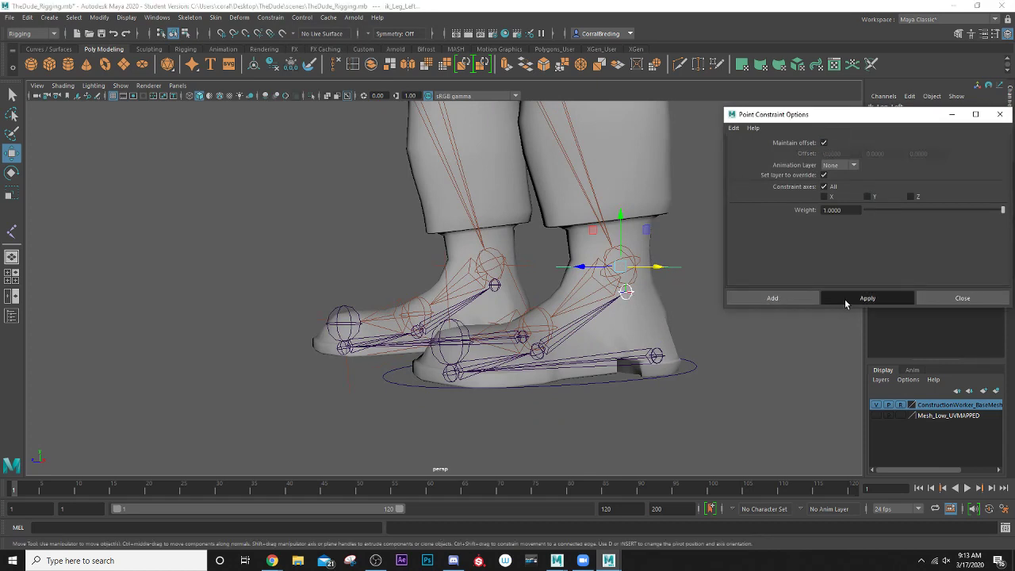
pyautogui.moveTo(802, 117); pyautogui.dragTo(107, 173)
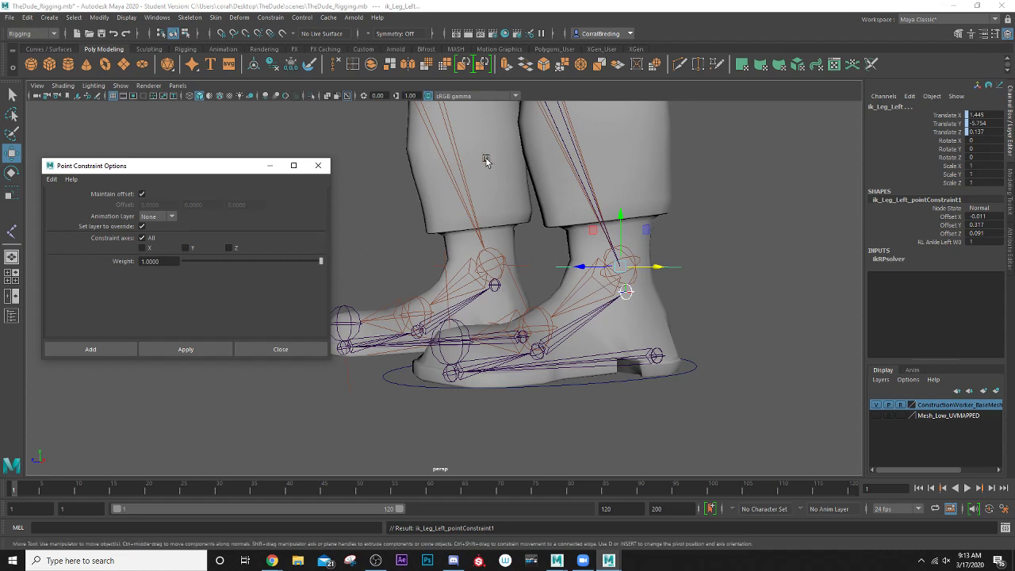
pyautogui.click(318, 165)
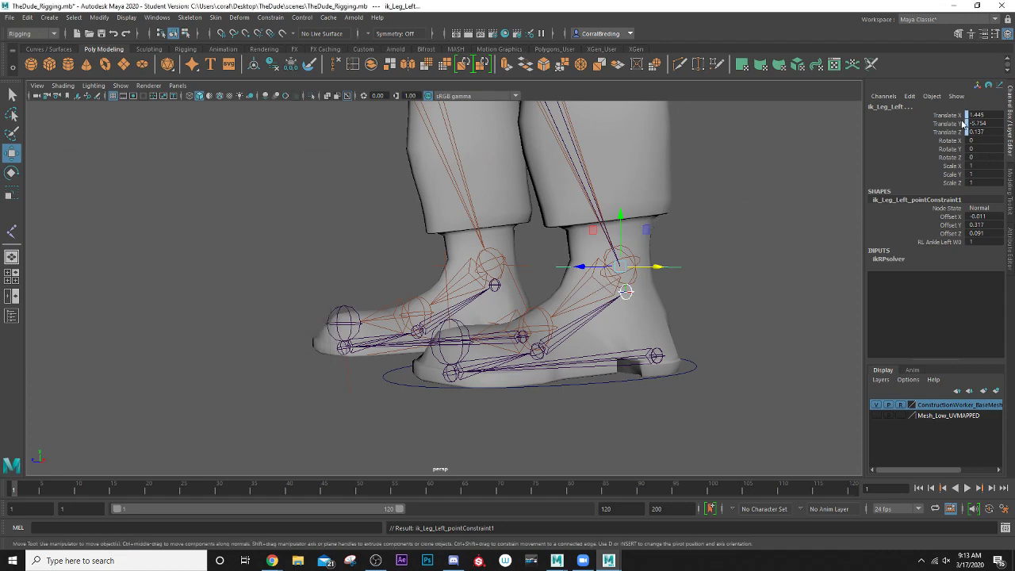
# Step: Test the leg constraint by moving the RL_Heal_Left joint up and down, undoing each move
pyautogui.click(747, 236)
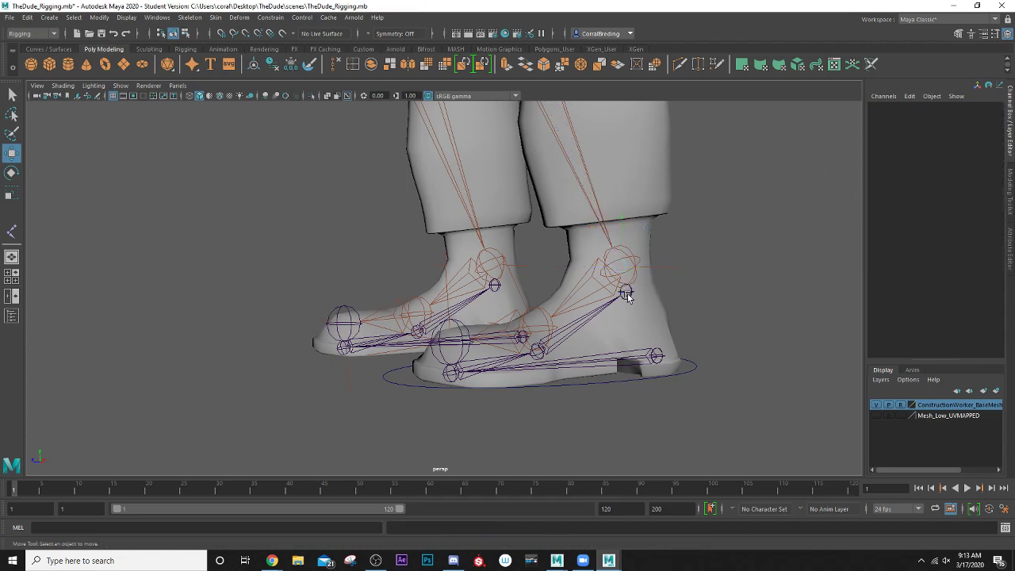
pyautogui.click(657, 354)
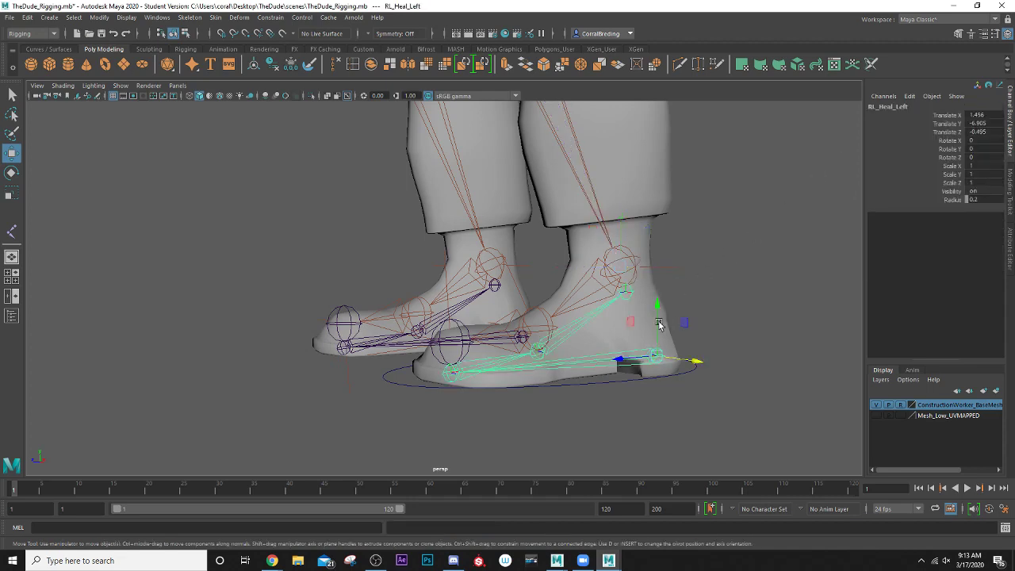
pyautogui.moveTo(657, 333); pyautogui.dragTo(578, 168)
pyautogui.hotkey('ctrl', 'z')
pyautogui.scroll(-5, 571, 263)
pyautogui.moveTo(539, 272)
pyautogui.mouseDown()
pyautogui.moveTo(544, 170)
pyautogui.moveTo(539, 267)
pyautogui.mouseUp()
pyautogui.hotkey('ctrl', 'z')
pyautogui.scroll(6, 523, 238)
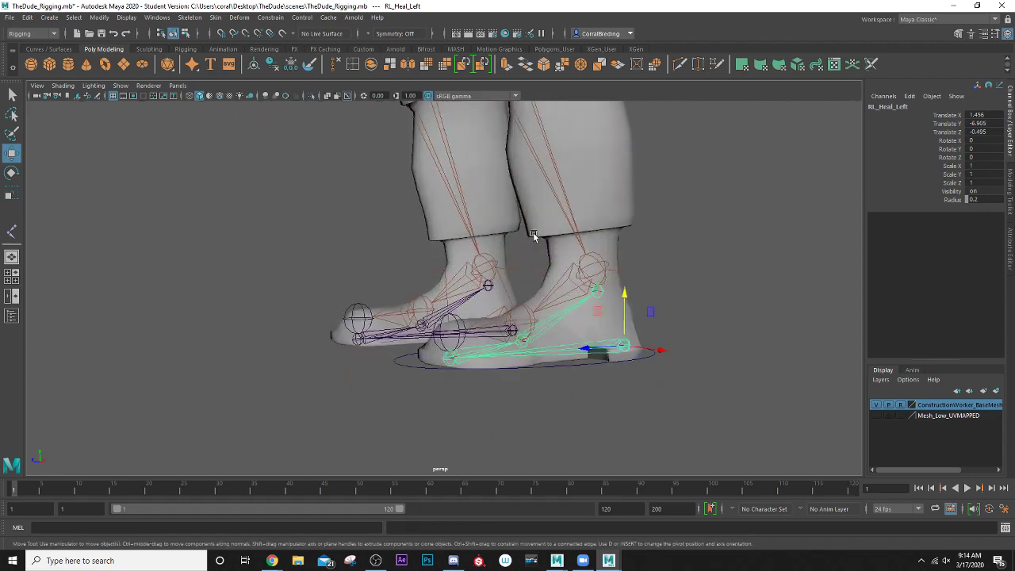
# Step: Select the left leg's IK handle and examine its constrained translate channels
pyautogui.scroll(-4, 516, 228)
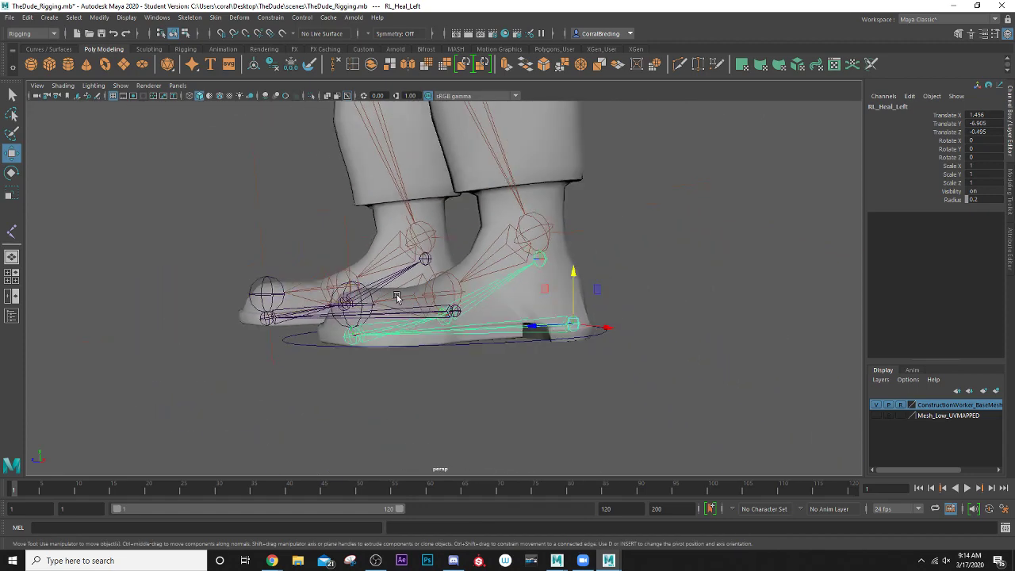
pyautogui.scroll(2, 451, 262)
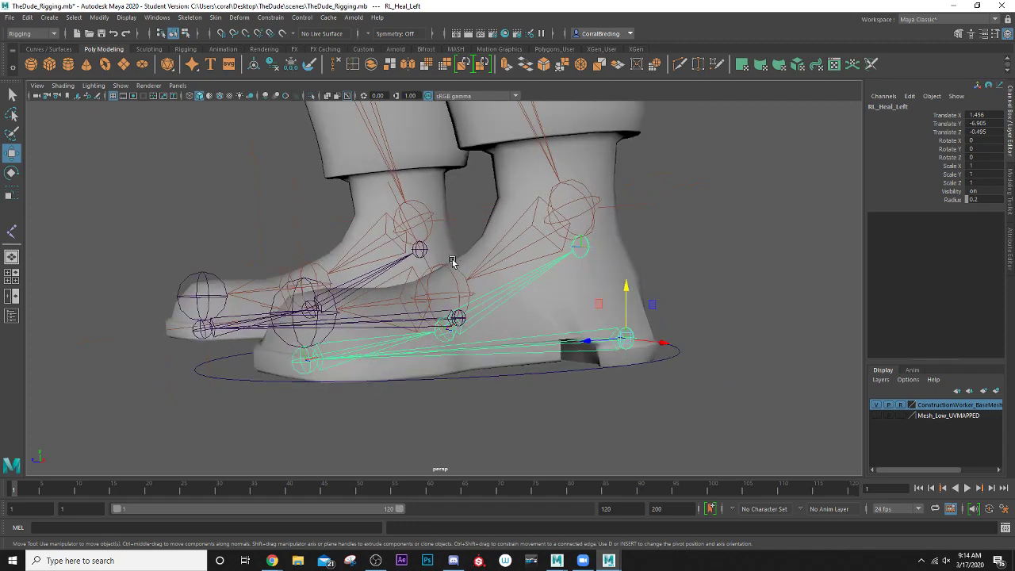
pyautogui.click(628, 208)
pyautogui.scroll(2, 602, 237)
pyautogui.keyDown('alt'); pyautogui.moveTo(602, 237); pyautogui.dragTo(583, 275, button='middle'); pyautogui.keyUp('alt')
pyautogui.keyDown('alt'); pyautogui.moveTo(503, 292); pyautogui.dragTo(525, 303); pyautogui.keyUp('alt')
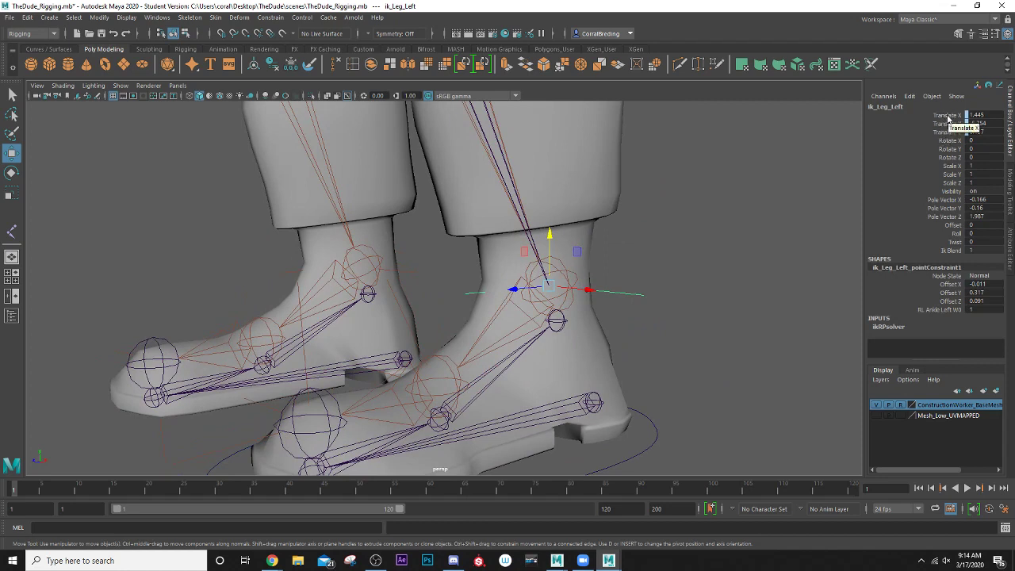
# Step: Lock the Translate X, Y and Z channels of the left leg's IK handle, ik_Leg_Left, and deselect it
pyautogui.click(678, 286)
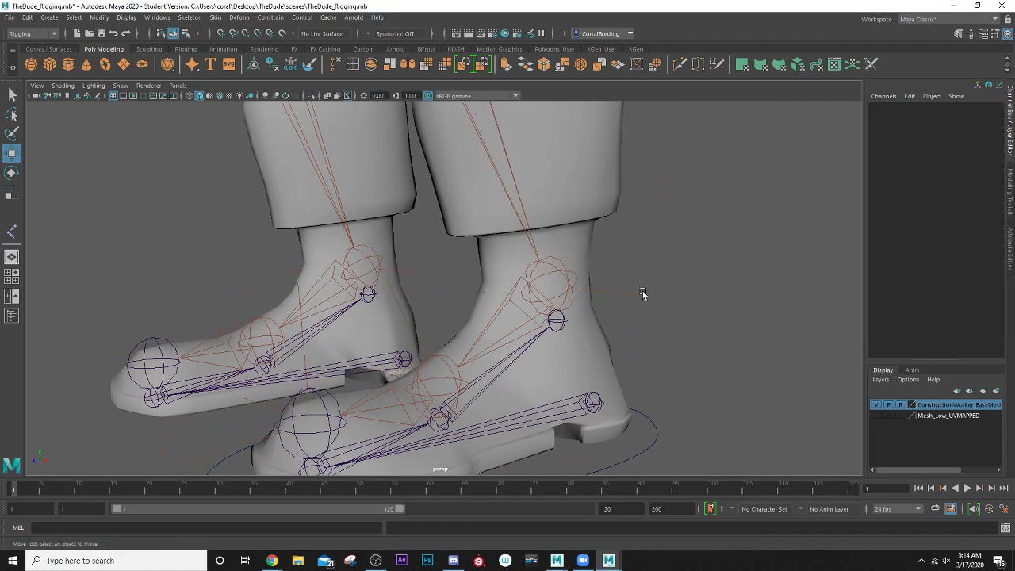
pyautogui.moveTo(627, 266); pyautogui.dragTo(644, 316)
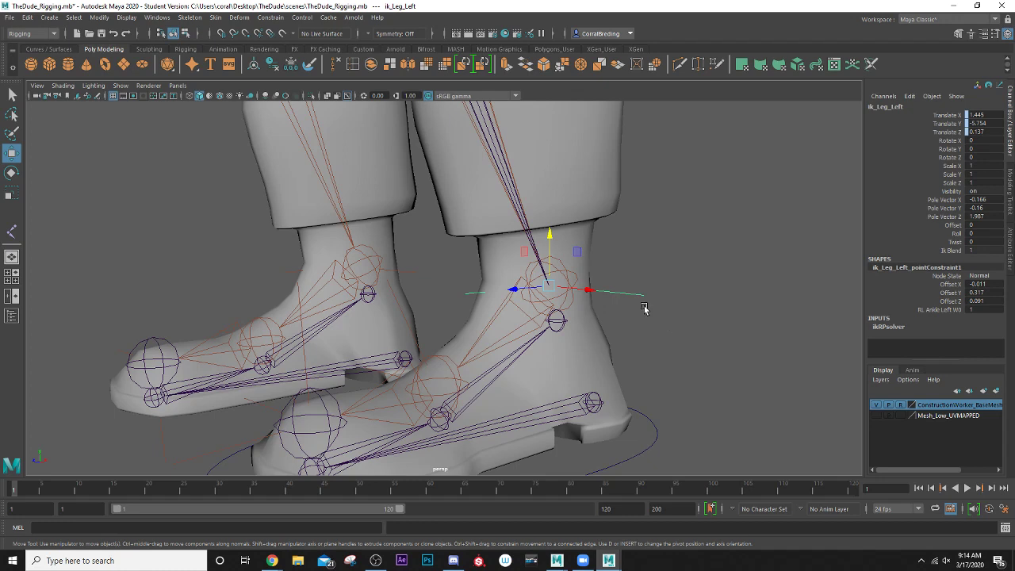
pyautogui.click(939, 117)
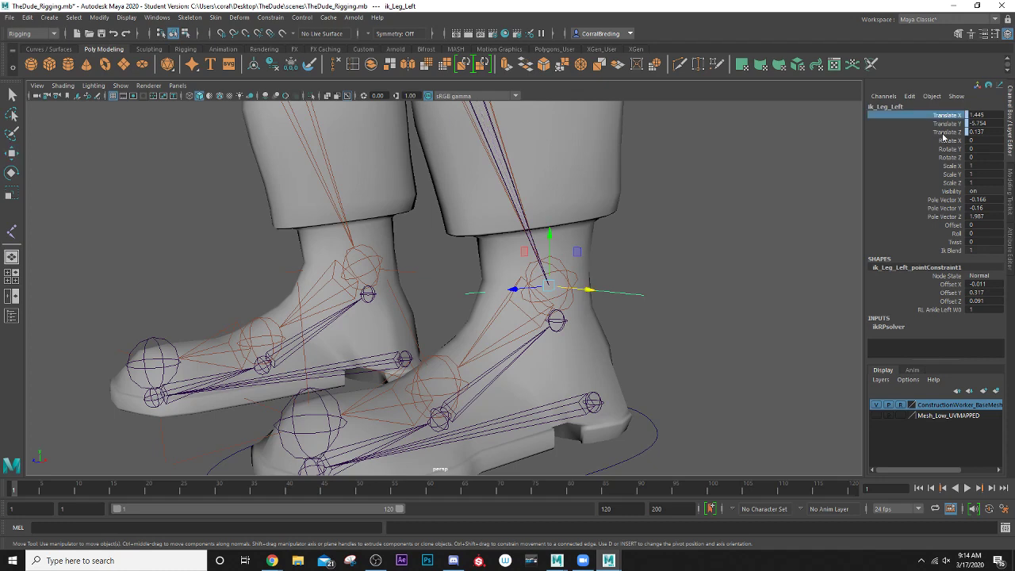
pyautogui.keyDown('shift'); pyautogui.click(942, 133); pyautogui.keyUp('shift')
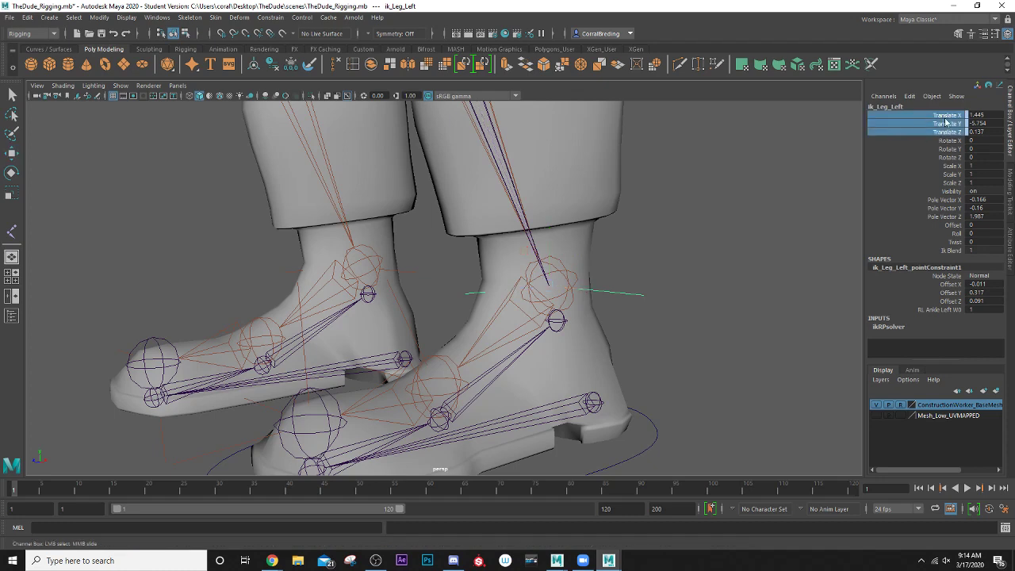
pyautogui.rightClick(886, 119)
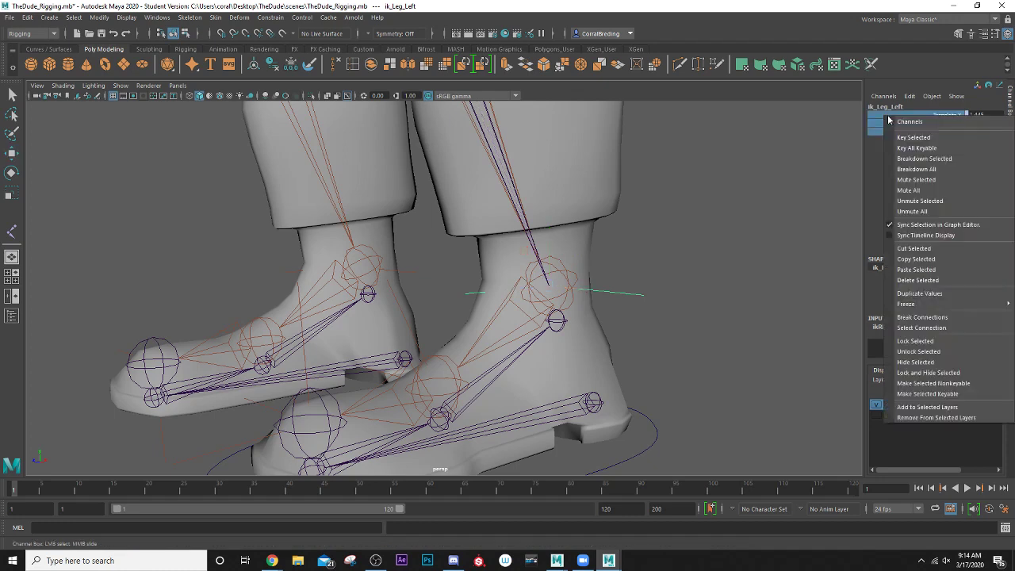
pyautogui.click(915, 341)
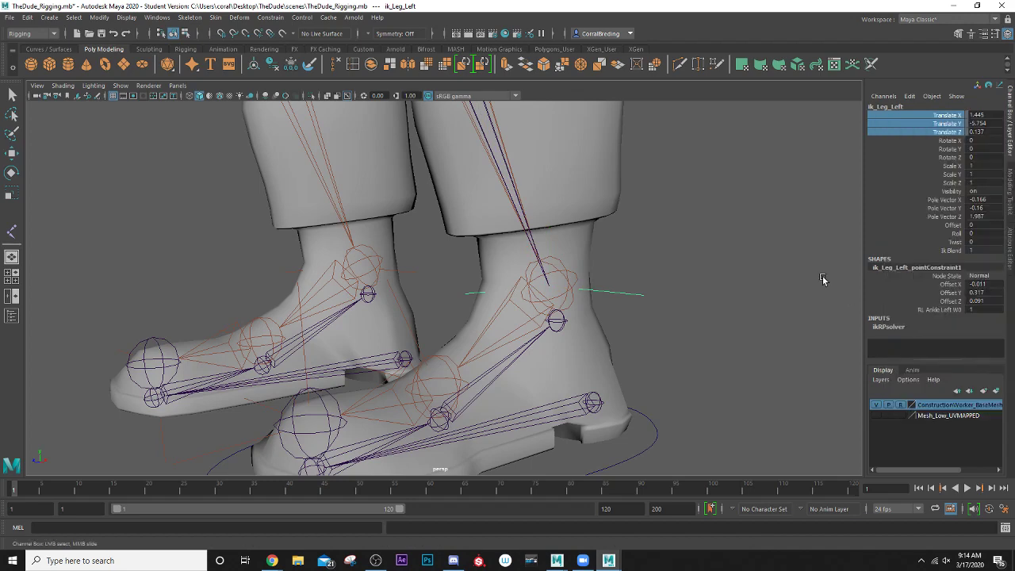
pyautogui.click(777, 249)
# Step: Point-constrain the IK_Foot_Left handle to the RL_Foot_Left joint
pyautogui.scroll(-3, 688, 265)
pyautogui.keyDown('alt'); pyautogui.moveTo(589, 285); pyautogui.dragTo(723, 225, button='middle'); pyautogui.keyUp('alt')
pyautogui.keyDown('alt'); pyautogui.moveTo(659, 235); pyautogui.dragTo(636, 231); pyautogui.keyUp('alt')
pyautogui.scroll(3, 573, 273)
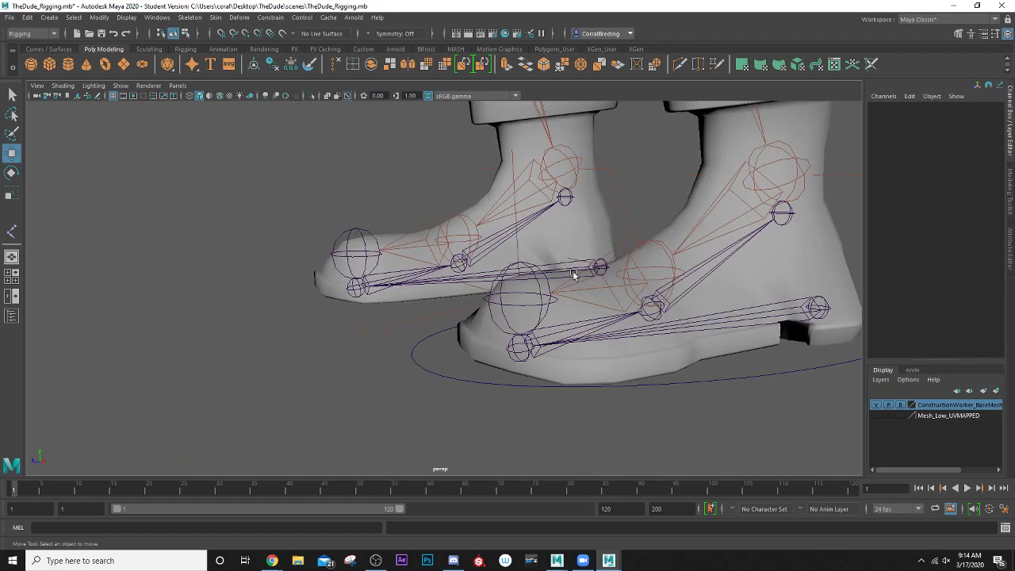
pyautogui.click(654, 315)
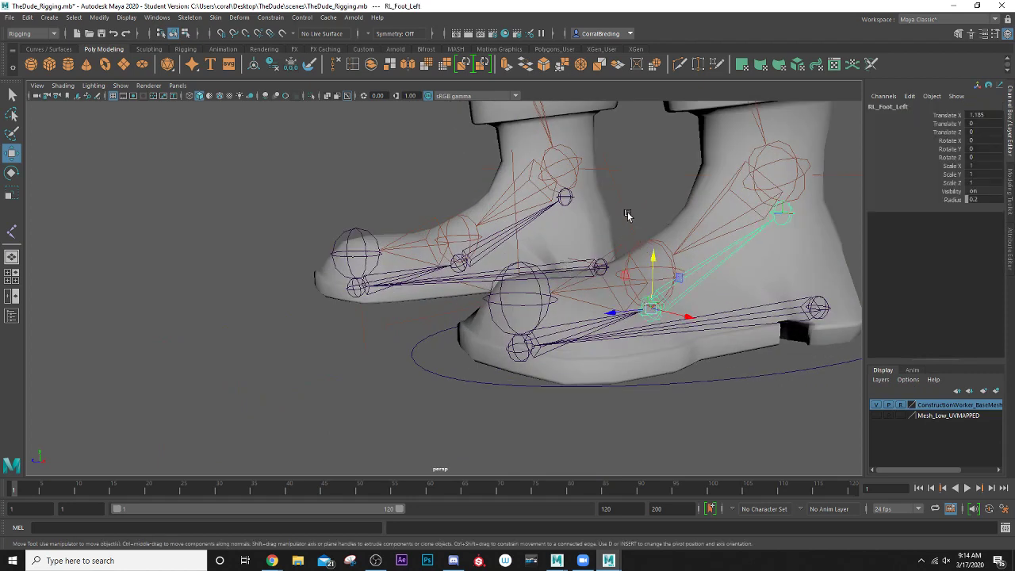
pyautogui.keyDown('alt'); pyautogui.moveTo(641, 253); pyautogui.dragTo(649, 260); pyautogui.keyUp('alt')
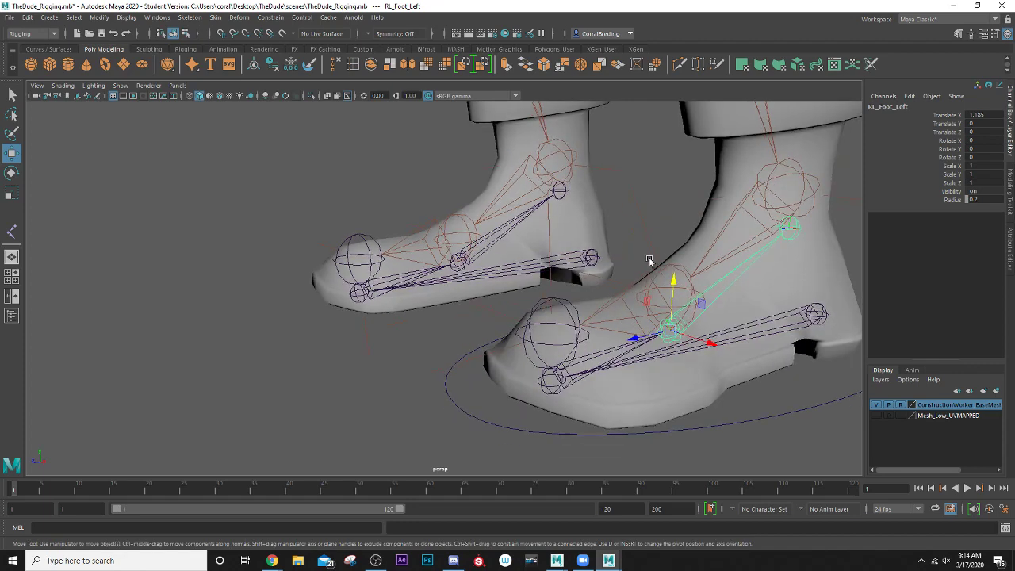
pyautogui.keyDown('shift'); pyautogui.click(647, 237); pyautogui.keyUp('shift')
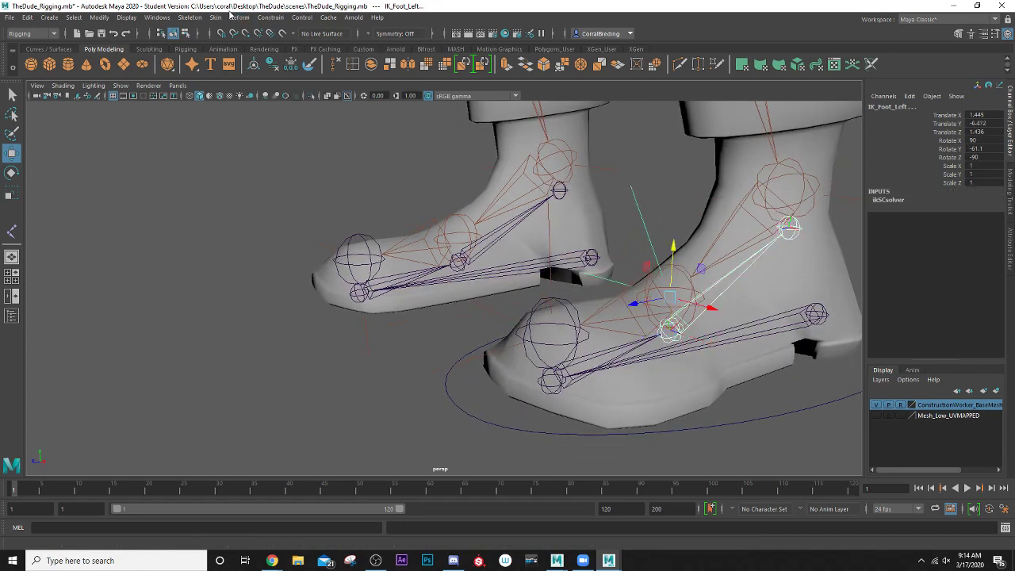
pyautogui.click(264, 17)
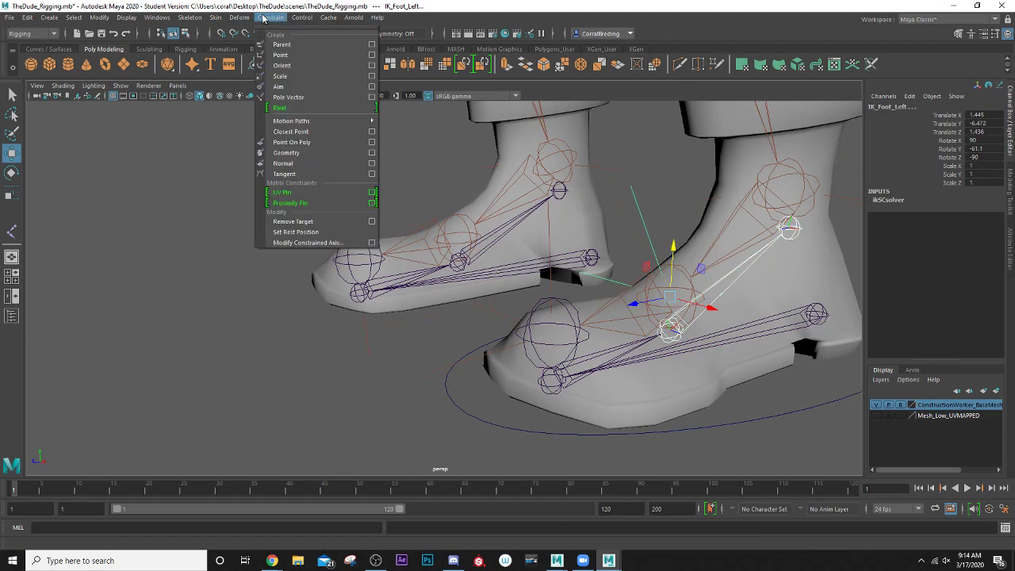
pyautogui.click(282, 55)
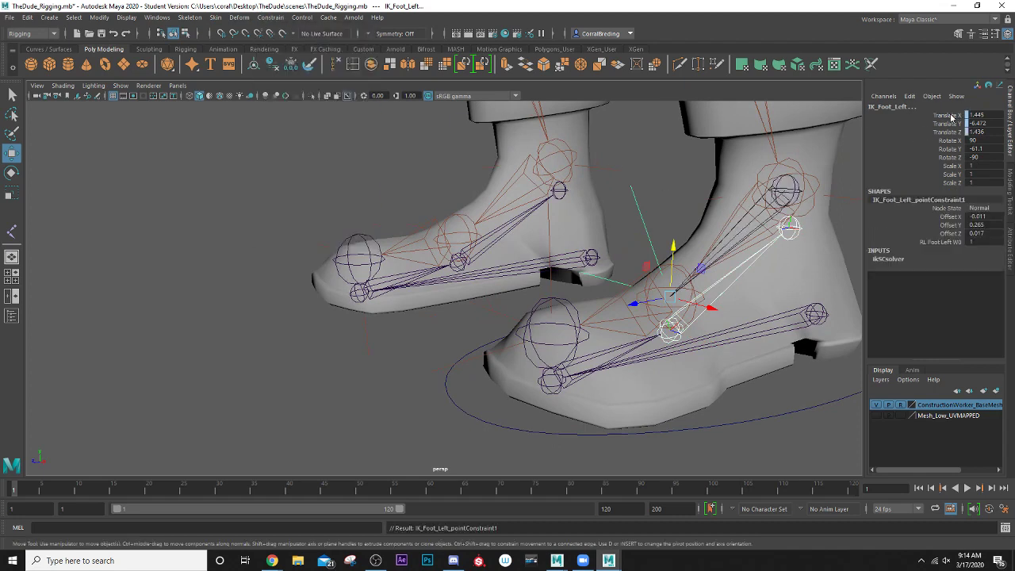
# Step: Lock the Translate X, Y and Z channels of the IK_Foot_Left handle
pyautogui.moveTo(951, 117); pyautogui.dragTo(936, 133)
pyautogui.rightClick(932, 131)
pyautogui.rightClick(926, 129)
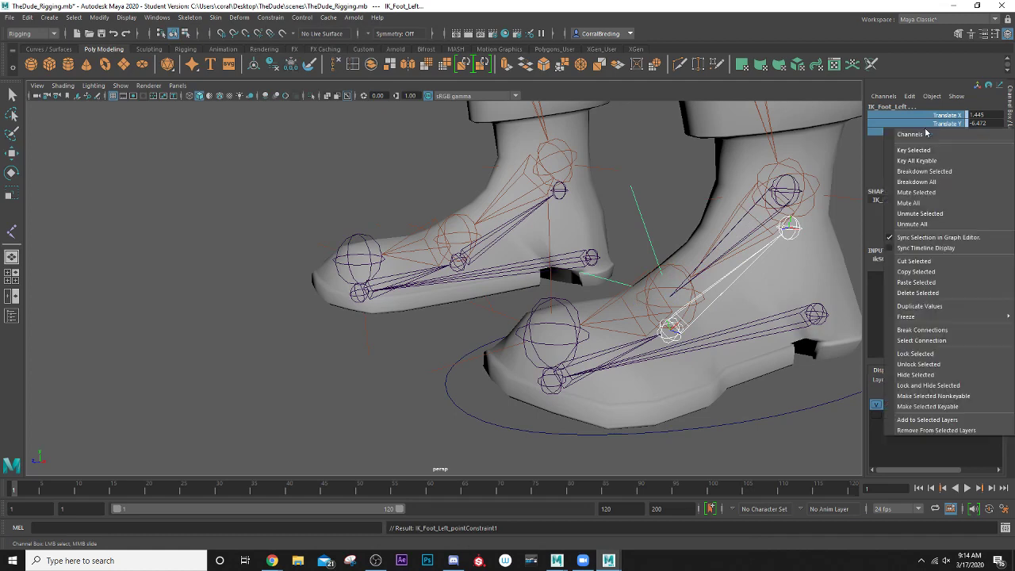
pyautogui.click(936, 350)
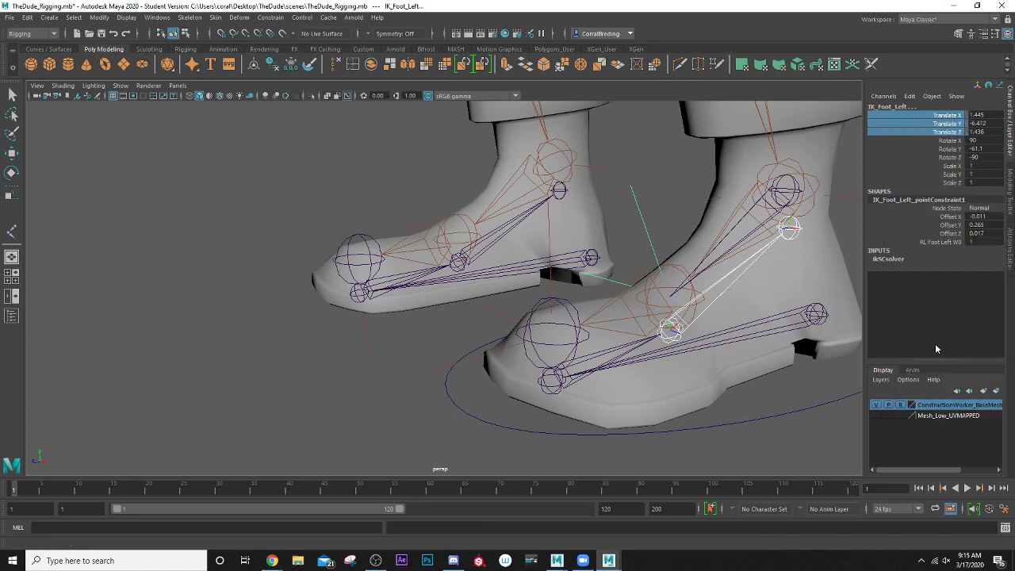
# Step: Point-constrain the ik_Toe_Left handle to the RL_Toe_Left joint
pyautogui.keyDown('alt'); pyautogui.moveTo(585, 306); pyautogui.dragTo(508, 366); pyautogui.keyUp('alt')
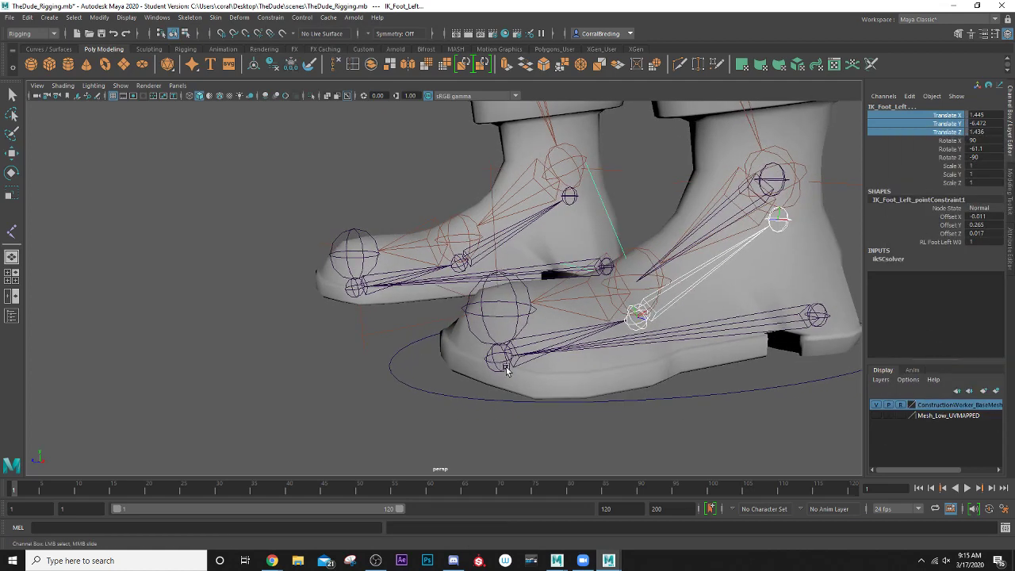
pyautogui.click(500, 363)
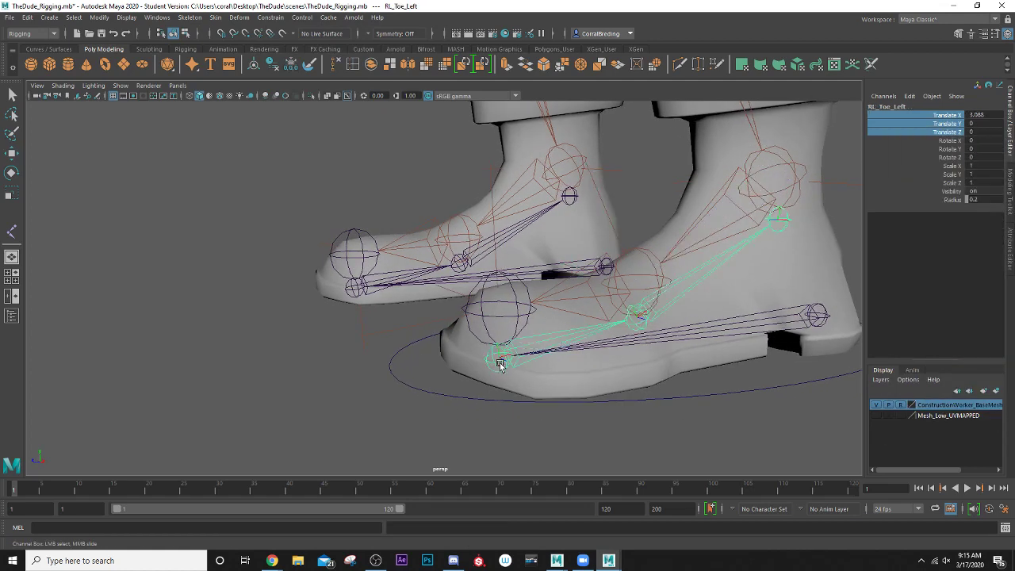
pyautogui.click(495, 257)
pyautogui.keyDown('alt'); pyautogui.moveTo(532, 260); pyautogui.dragTo(552, 246); pyautogui.keyUp('alt')
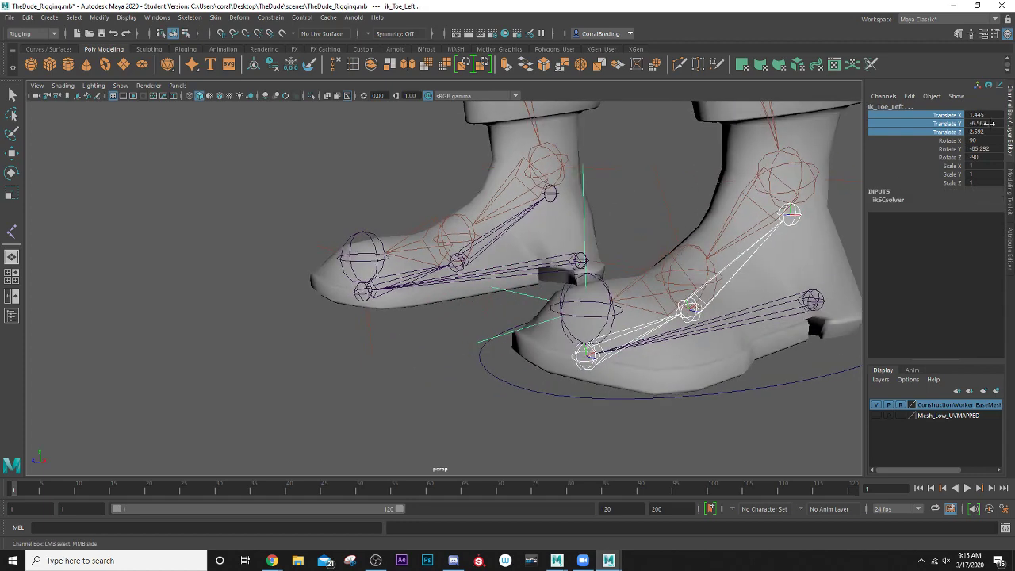
pyautogui.click(282, 18)
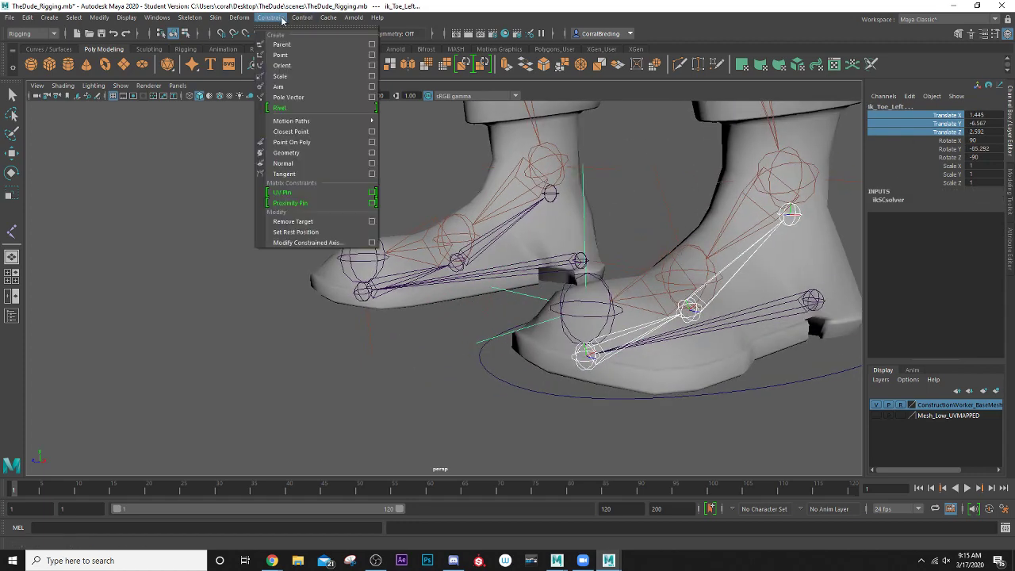
pyautogui.click(289, 55)
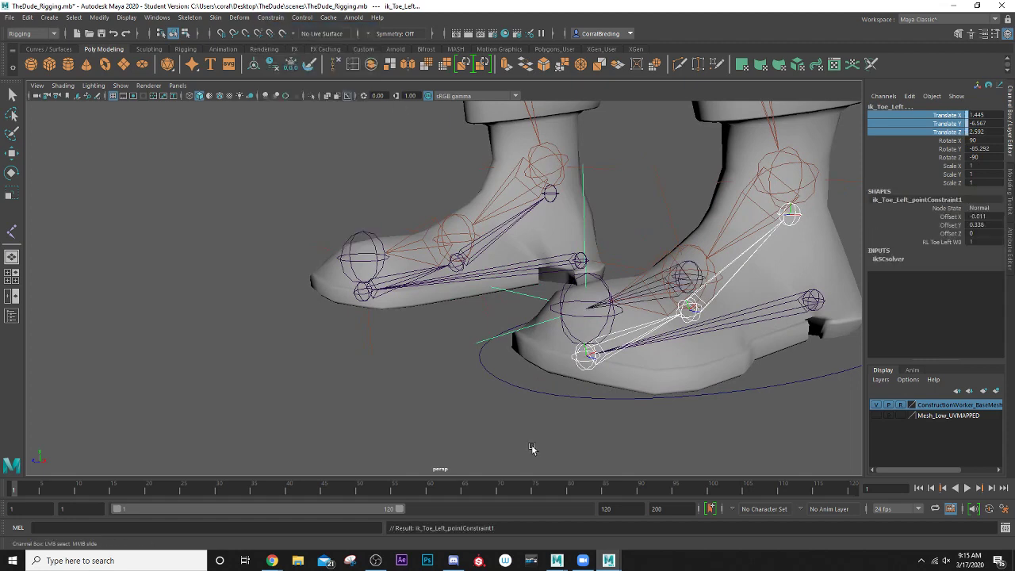
# Step: Select only ik_Toe_Left and lock its Translate X, Y and Z channels
pyautogui.click(582, 239)
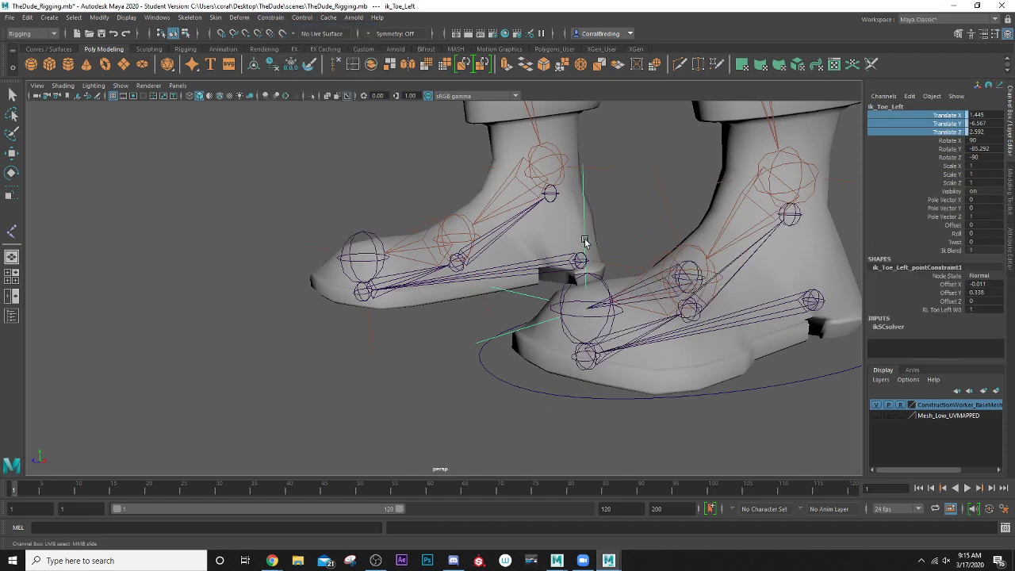
pyautogui.rightClick(926, 125)
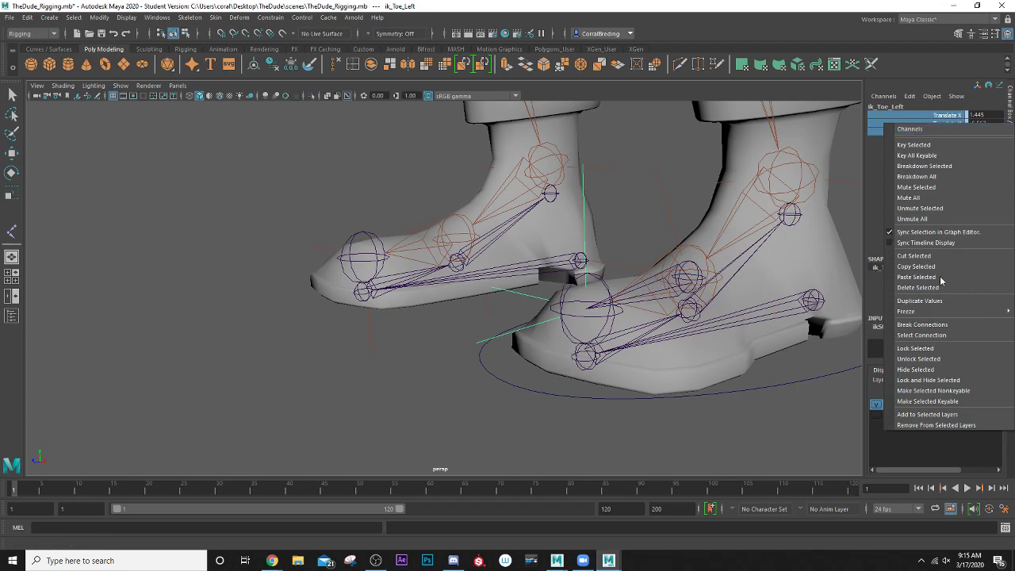
pyautogui.click(924, 350)
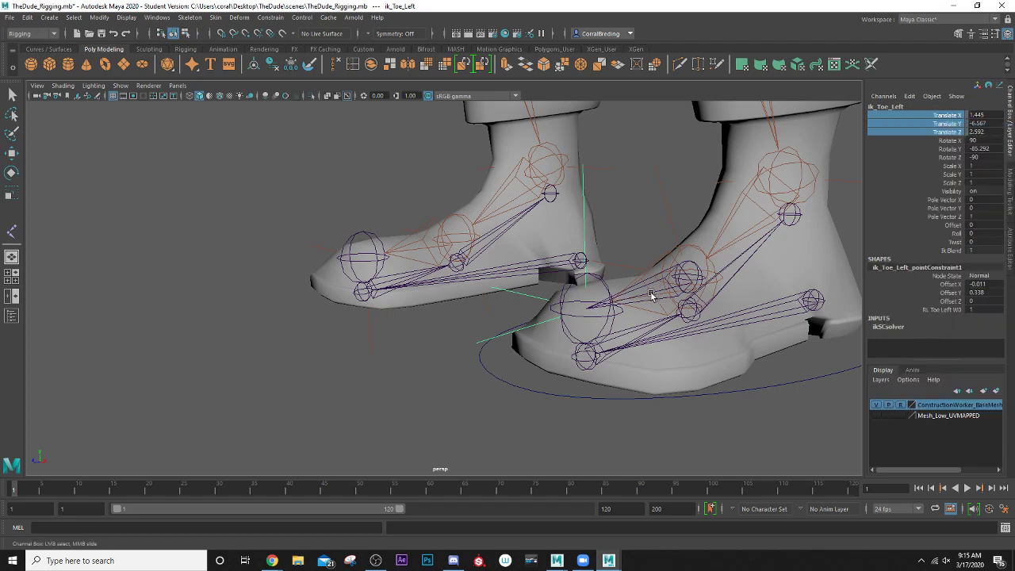
# Step: Test the left reverse foot by moving and rotating the RL_Heal_Left joint, undoing each change
pyautogui.keyDown('alt'); pyautogui.moveTo(653, 296); pyautogui.dragTo(589, 327); pyautogui.keyUp('alt')
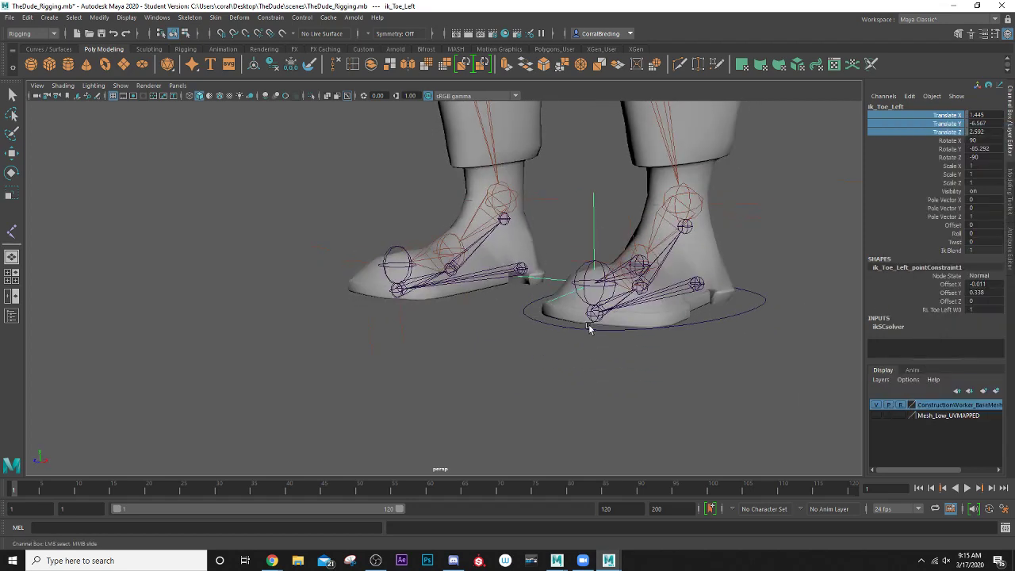
pyautogui.click(698, 284)
pyautogui.keyDown('alt'); pyautogui.moveTo(680, 272); pyautogui.dragTo(560, 248); pyautogui.keyUp('alt')
pyautogui.press('w')
pyautogui.scroll(-5, 560, 248)
pyautogui.hotkey('ctrl', 'z')
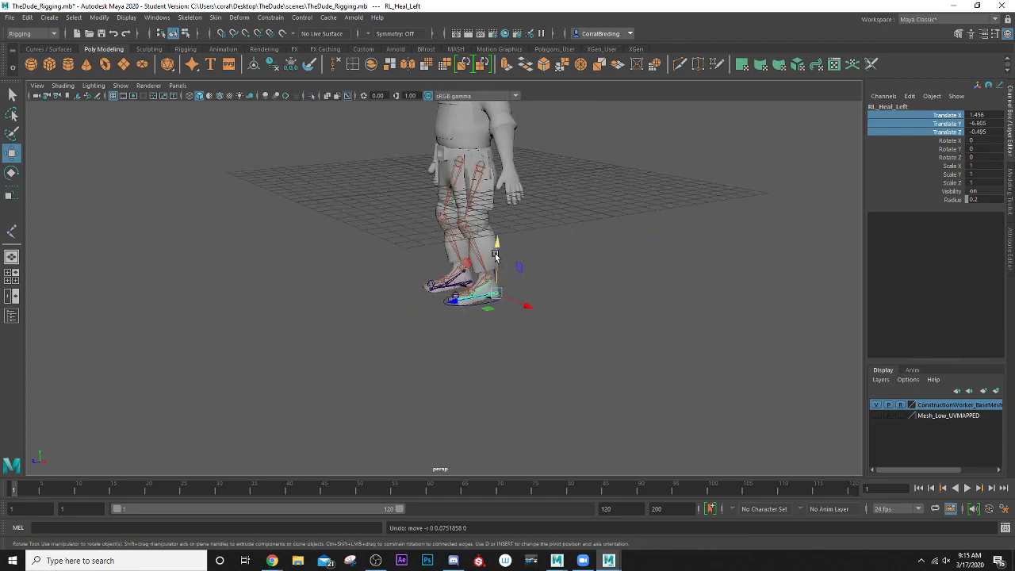
pyautogui.press('e')
pyautogui.moveTo(483, 252)
pyautogui.mouseDown()
pyautogui.moveTo(480, 275)
pyautogui.moveTo(505, 223)
pyautogui.moveTo(492, 243)
pyautogui.mouseUp()
pyautogui.hotkey('ctrl', 'z')
pyautogui.scroll(6, 491, 241)
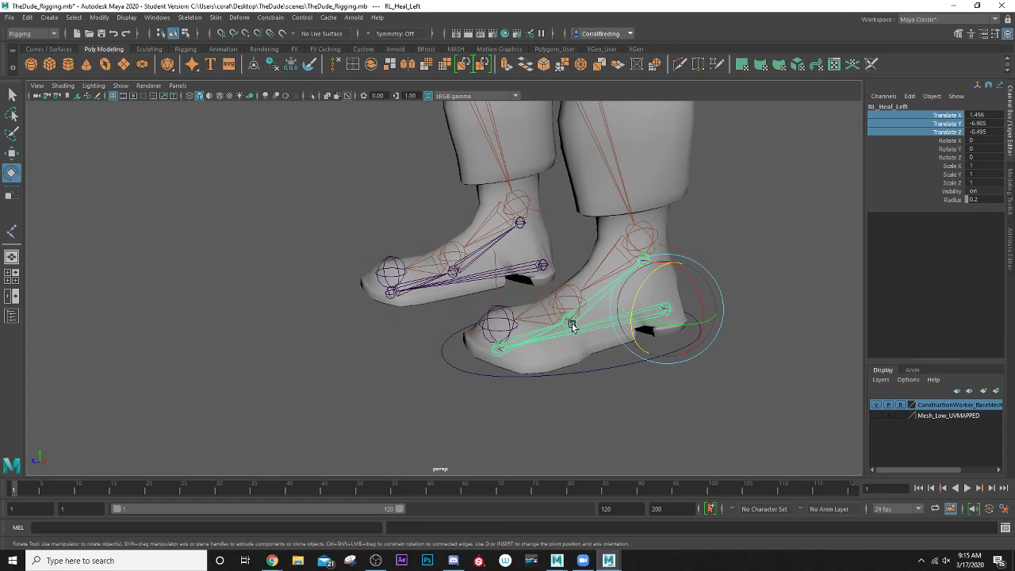
# Step: Test the foot and toe pivots by rotating RL_Foot_Left and RL_Toe_Left in turn, undoing each rotation
pyautogui.click(567, 317)
pyautogui.moveTo(567, 317); pyautogui.dragTo(565, 296)
pyautogui.hotkey('ctrl', 'z')
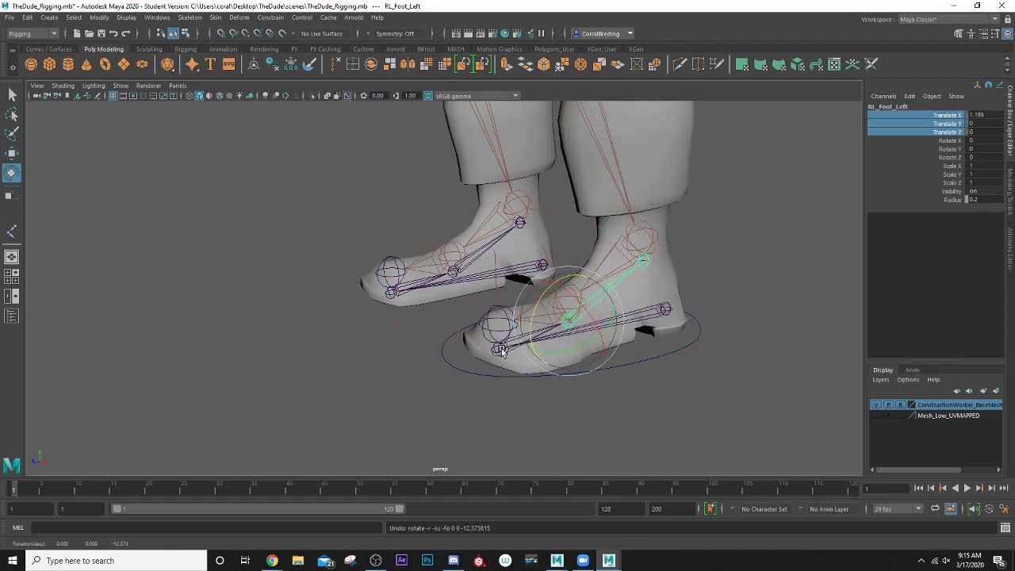
pyautogui.click(499, 347)
pyautogui.moveTo(490, 325); pyautogui.dragTo(595, 295)
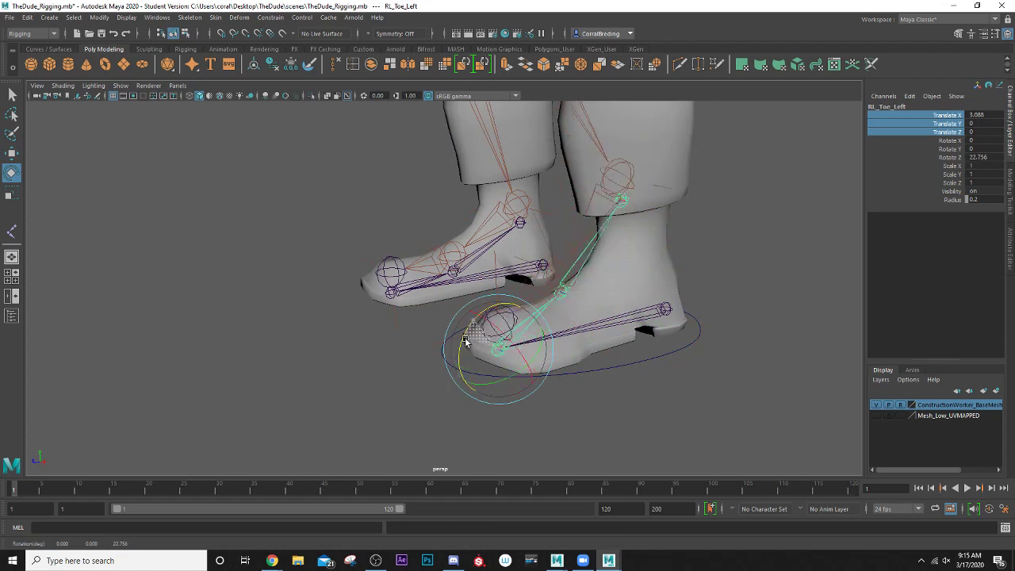
pyautogui.hotkey('ctrl', 'z')
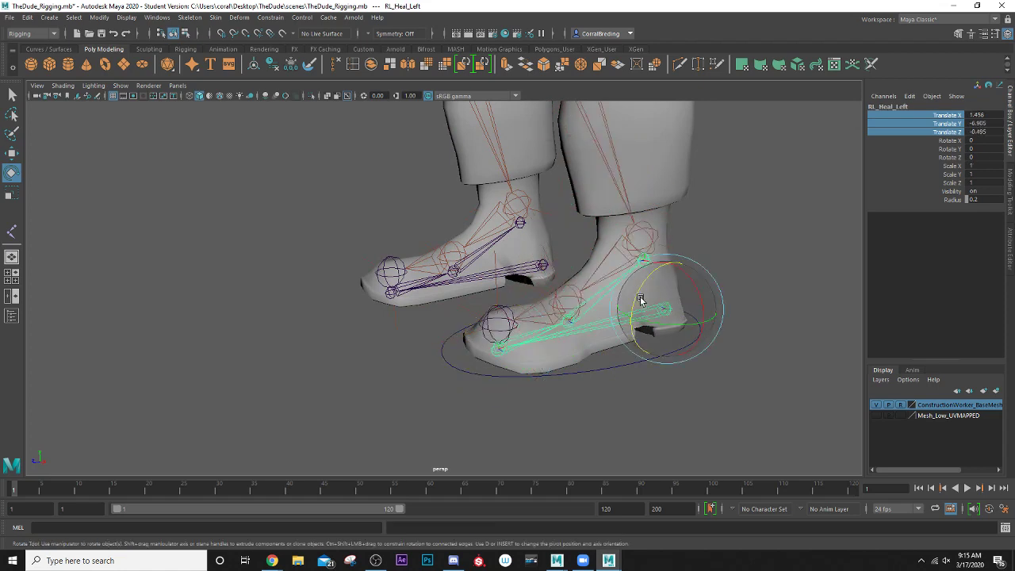
# Step: Test the heel pivot by rotating RL_Heal_Left, undo the rotation and deselect the joint
pyautogui.moveTo(641, 300); pyautogui.dragTo(661, 274)
pyautogui.hotkey('ctrl', 'z')
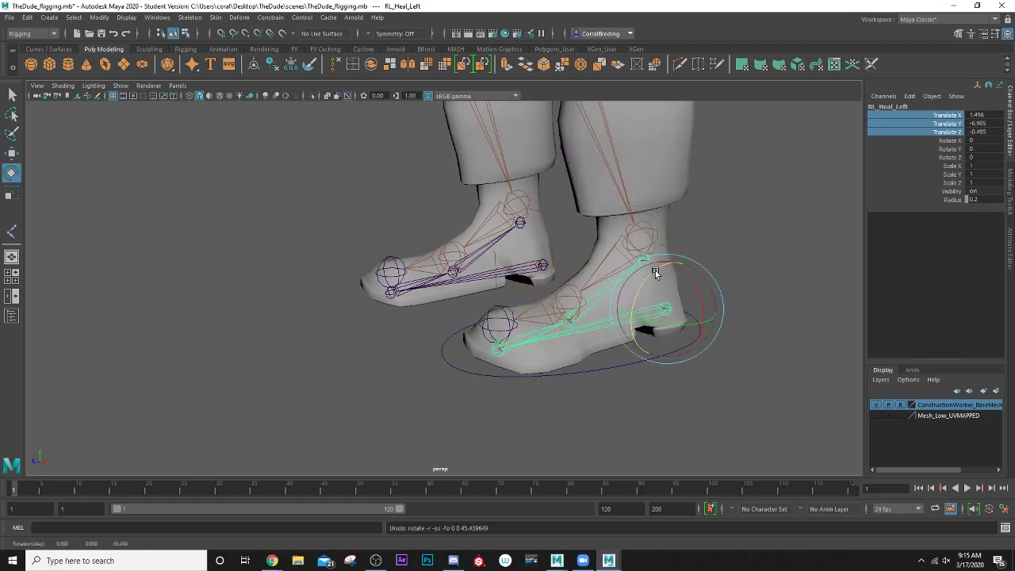
pyautogui.keyDown('alt'); pyautogui.moveTo(748, 330); pyautogui.dragTo(735, 307); pyautogui.keyUp('alt')
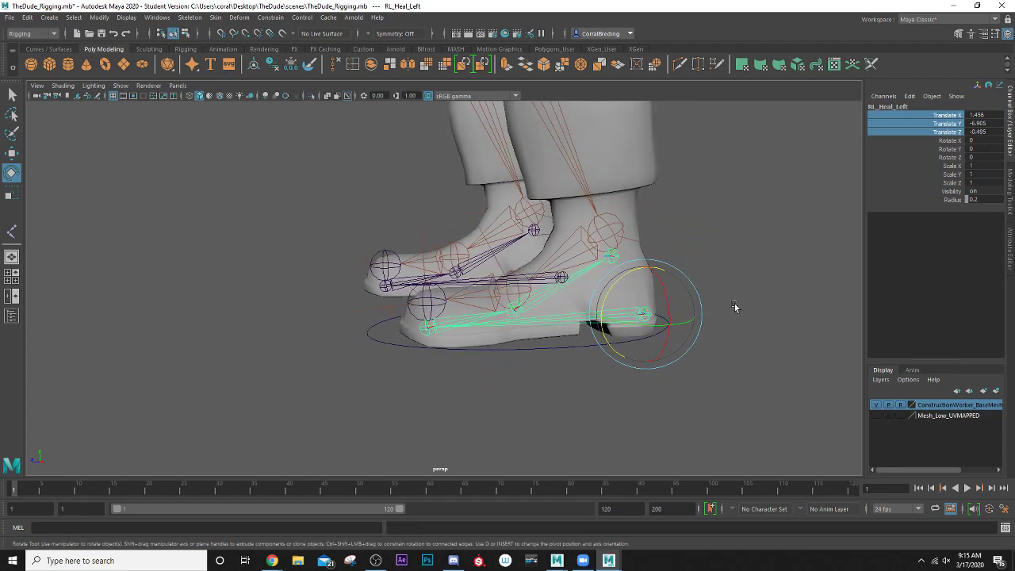
pyautogui.click(735, 307)
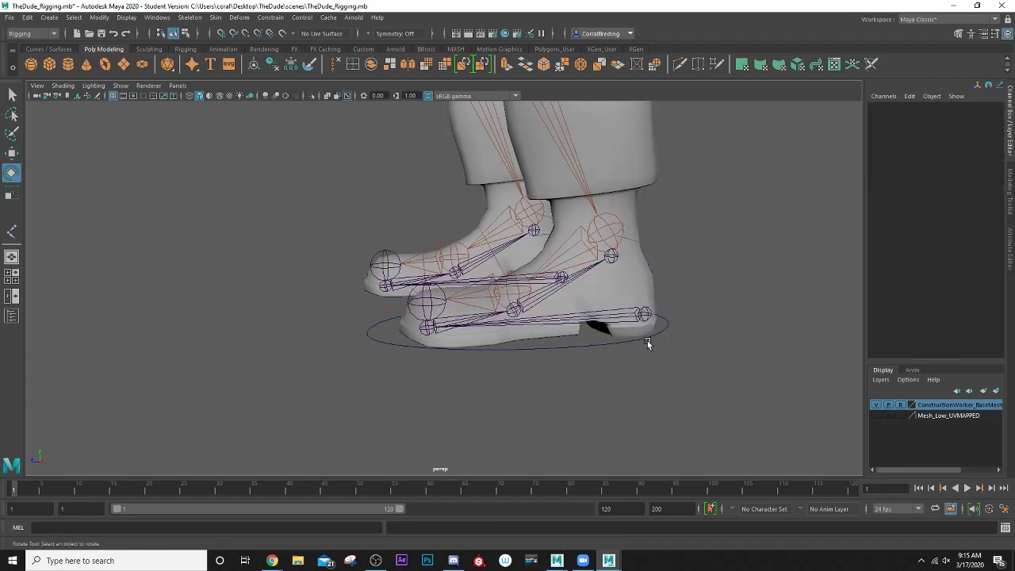
# Step: Examine the left foot's reverse joint chain from RL_Heal_Left and the control circle around the shoe
pyautogui.scroll(2, 647, 344)
pyautogui.click(658, 333)
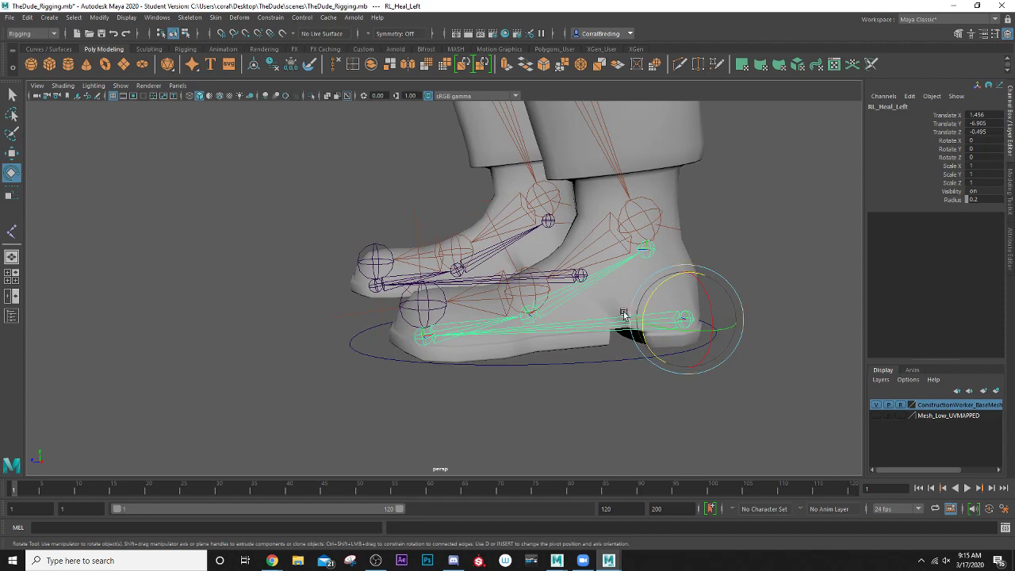
pyautogui.moveTo(580, 335)
pyautogui.keyDown('alt'); pyautogui.mouseDown()
pyautogui.moveTo(626, 339)
pyautogui.moveTo(579, 333)
pyautogui.mouseUp(); pyautogui.keyUp('alt')
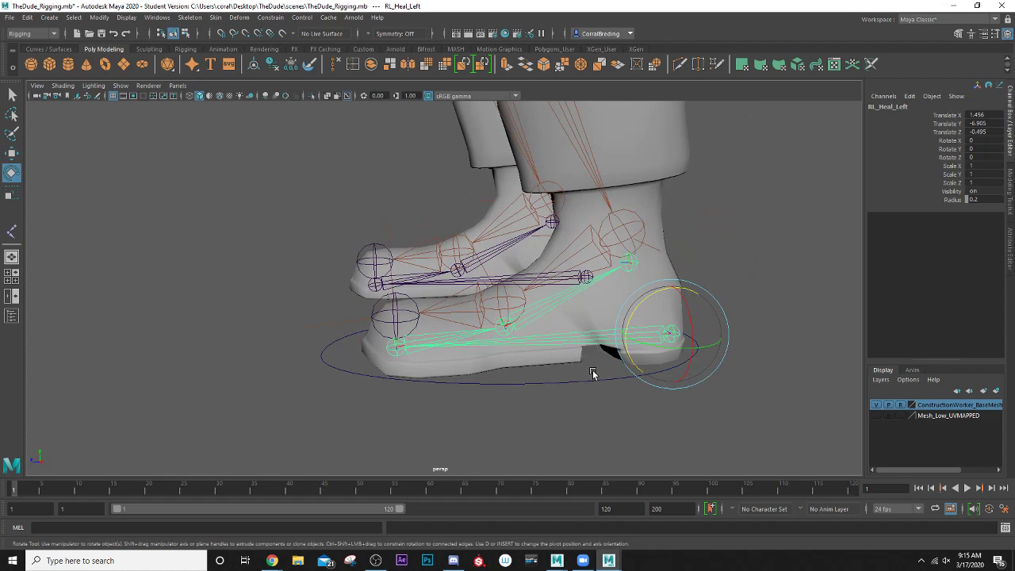
pyautogui.click(598, 406)
pyautogui.click(584, 340)
pyautogui.click(595, 380)
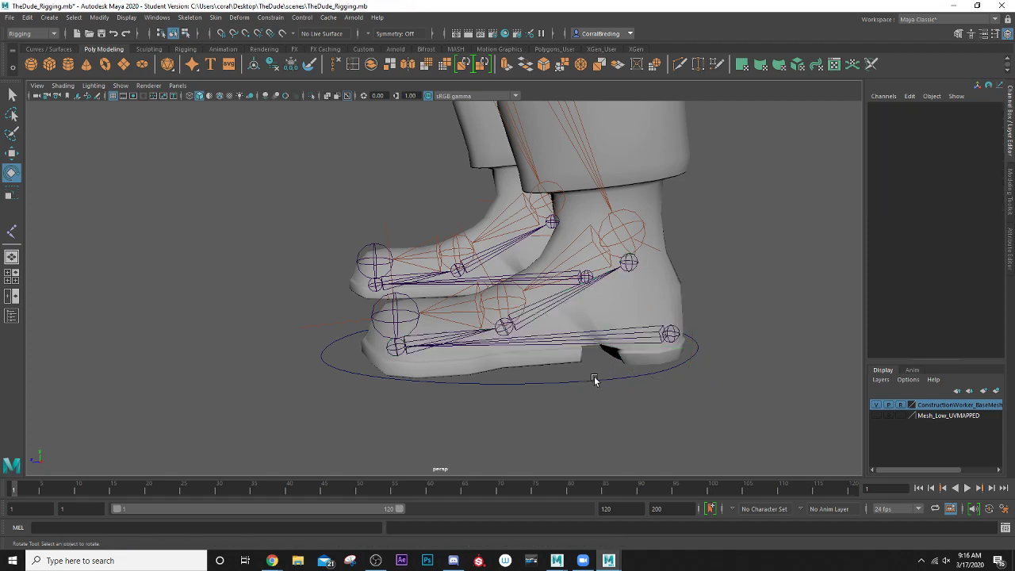
pyautogui.click(596, 381)
pyautogui.click(657, 339)
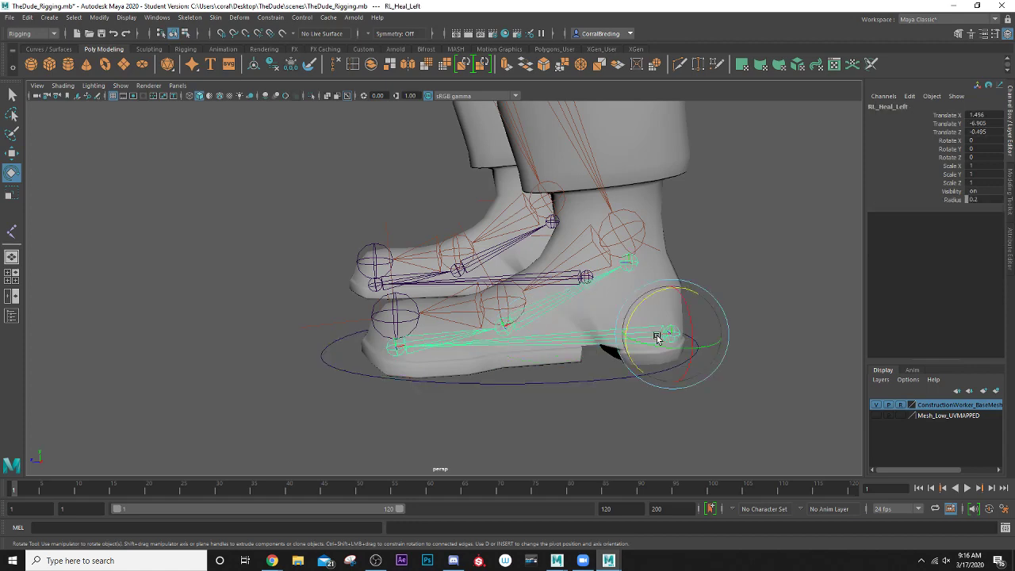
pyautogui.keyDown('alt'); pyautogui.moveTo(602, 378); pyautogui.dragTo(521, 325); pyautogui.keyUp('alt')
pyautogui.scroll(-3, 521, 325)
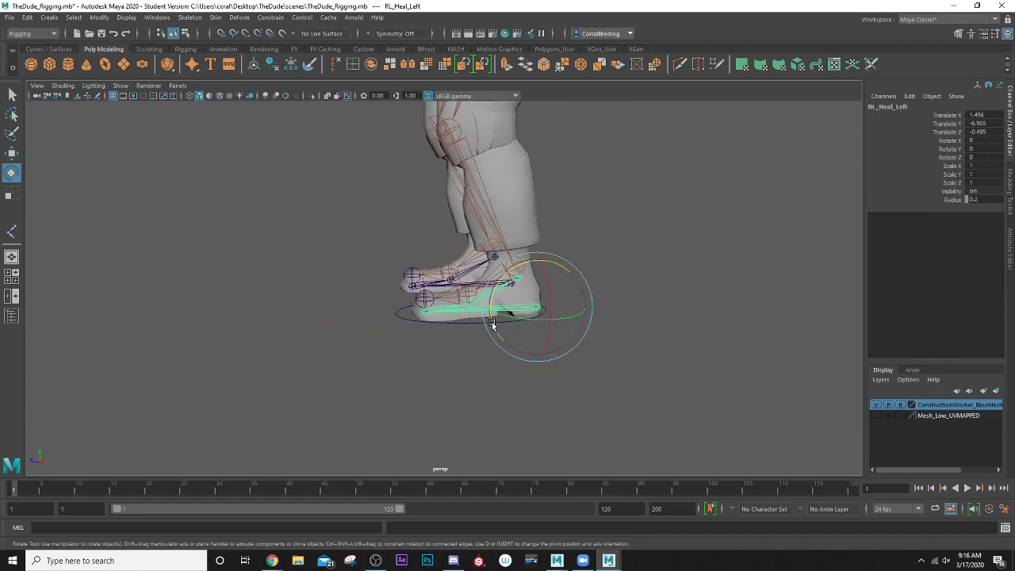
pyautogui.scroll(-2, 487, 286)
pyautogui.scroll(6, 497, 282)
pyautogui.scroll(3, 498, 283)
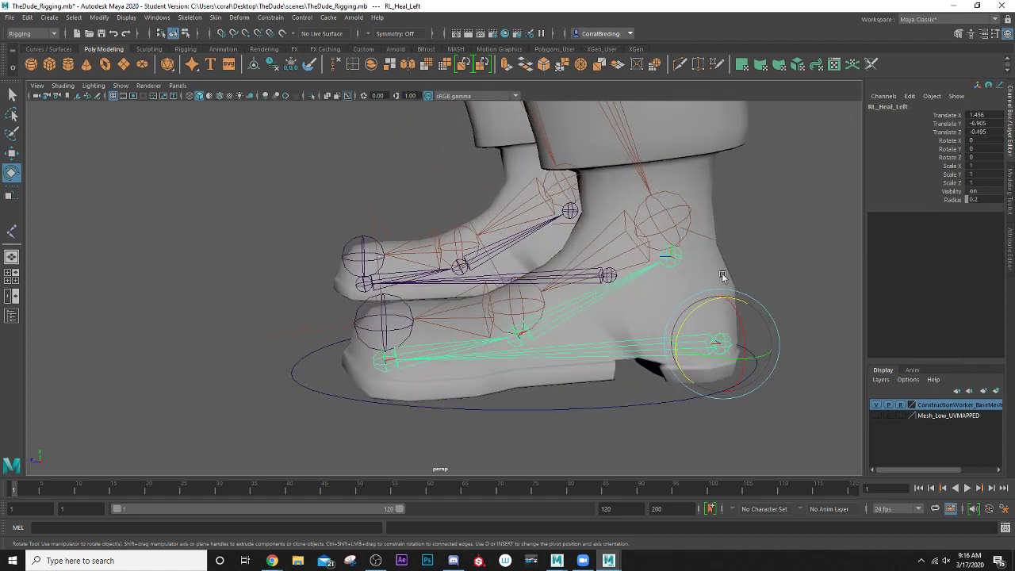
pyautogui.click(804, 293)
pyautogui.click(709, 396)
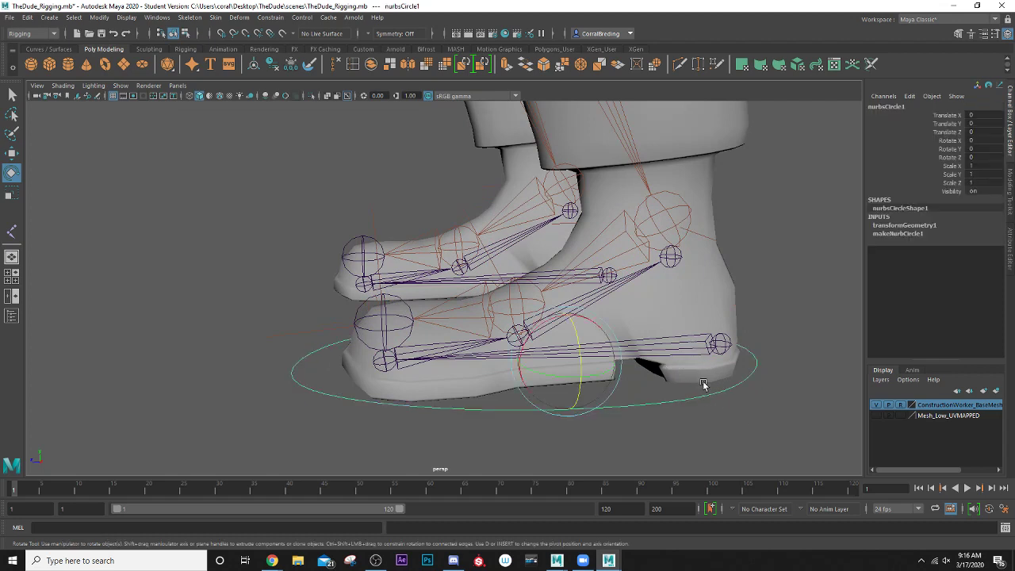
pyautogui.click(675, 345)
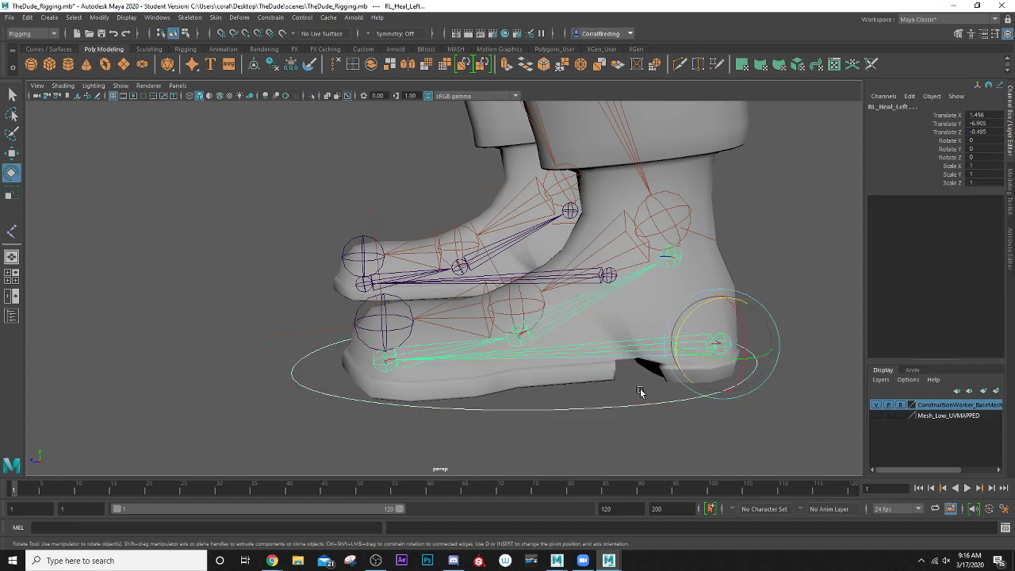
pyautogui.click(693, 449)
# Step: Parent the RL_Heal_Left joint under the left foot's control circle, nurbsCircle1
pyautogui.click(657, 350)
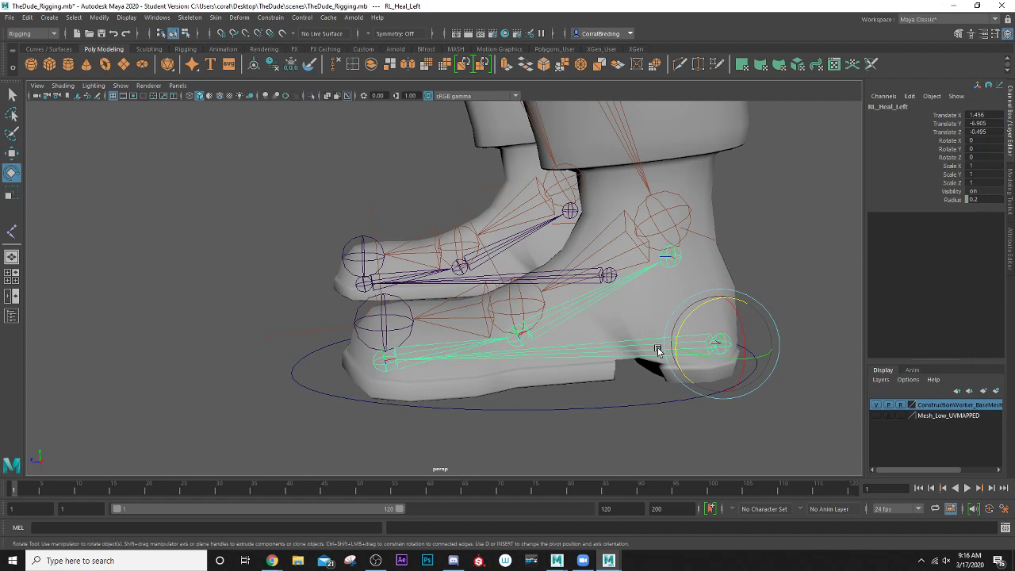
pyautogui.click(622, 406)
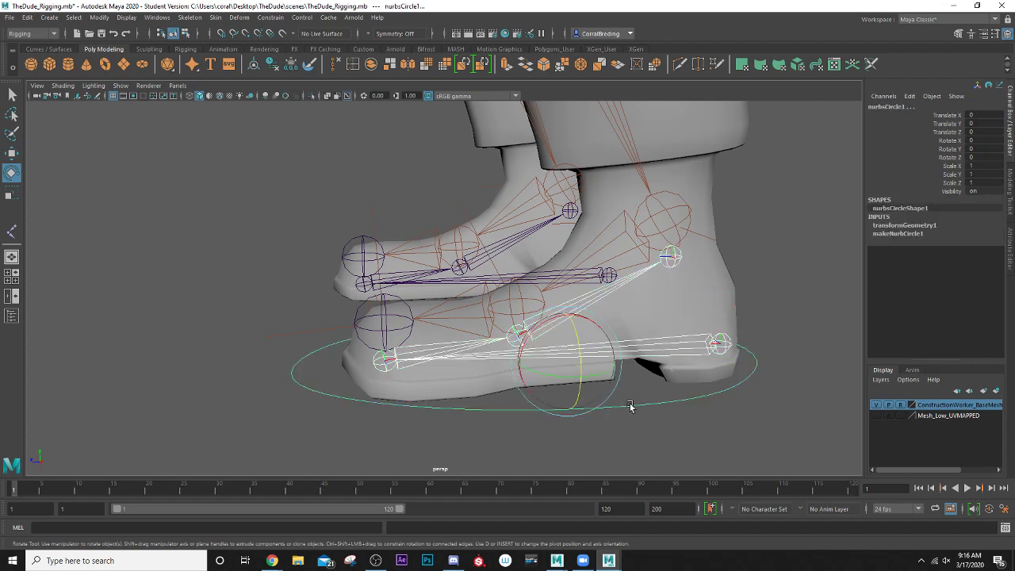
pyautogui.press('p')
# Step: Test the left foot's control circle by rotating it and moving it forward, undoing both changes
pyautogui.click(629, 406)
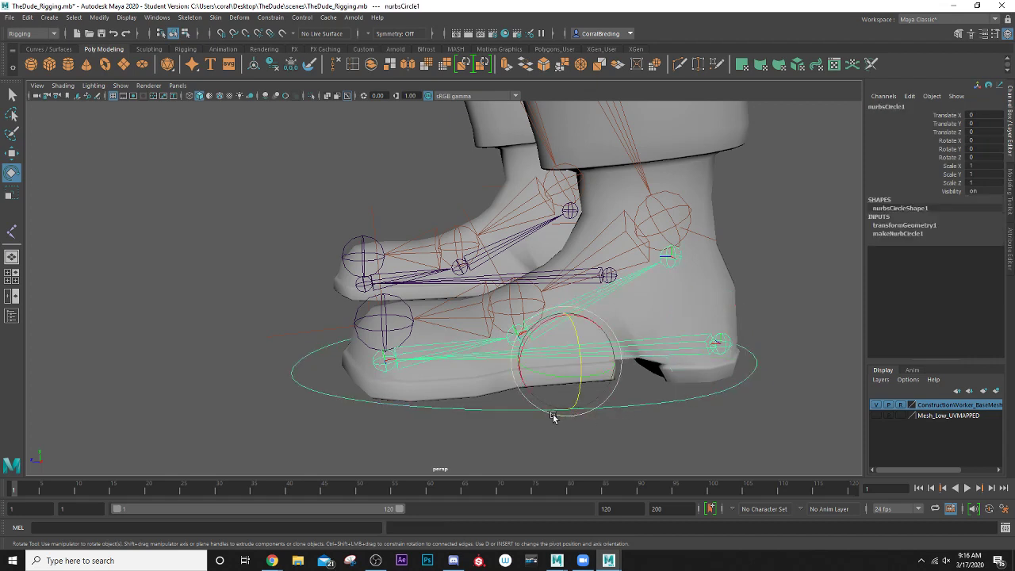
pyautogui.moveTo(527, 335)
pyautogui.mouseDown()
pyautogui.moveTo(555, 321)
pyautogui.moveTo(507, 356)
pyautogui.moveTo(555, 309)
pyautogui.moveTo(512, 346)
pyautogui.moveTo(557, 328)
pyautogui.moveTo(510, 349)
pyautogui.moveTo(560, 328)
pyautogui.moveTo(515, 349)
pyautogui.mouseUp()
pyautogui.hotkey('ctrl', 'z')
pyautogui.scroll(-5, 515, 349)
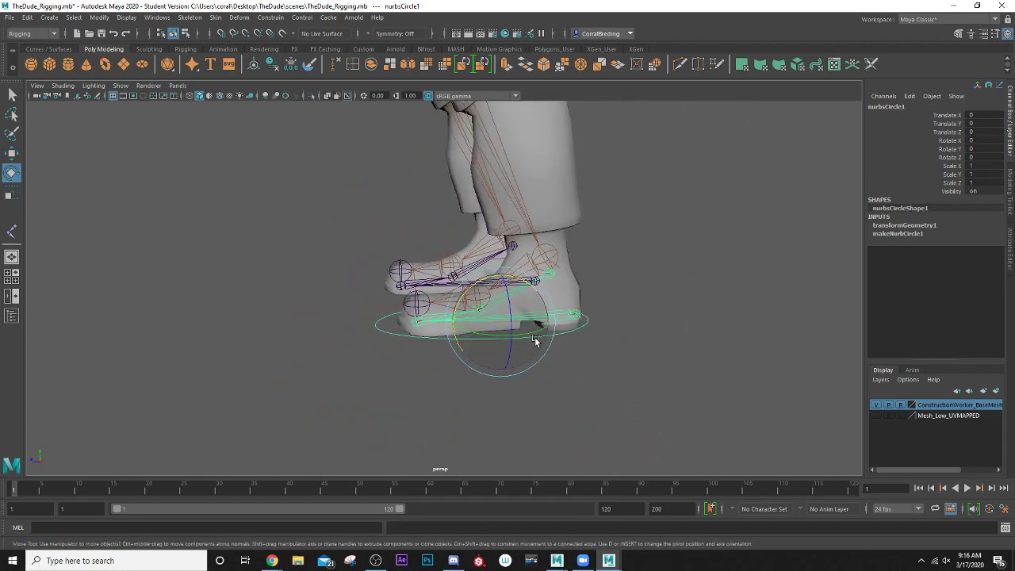
pyautogui.press('w')
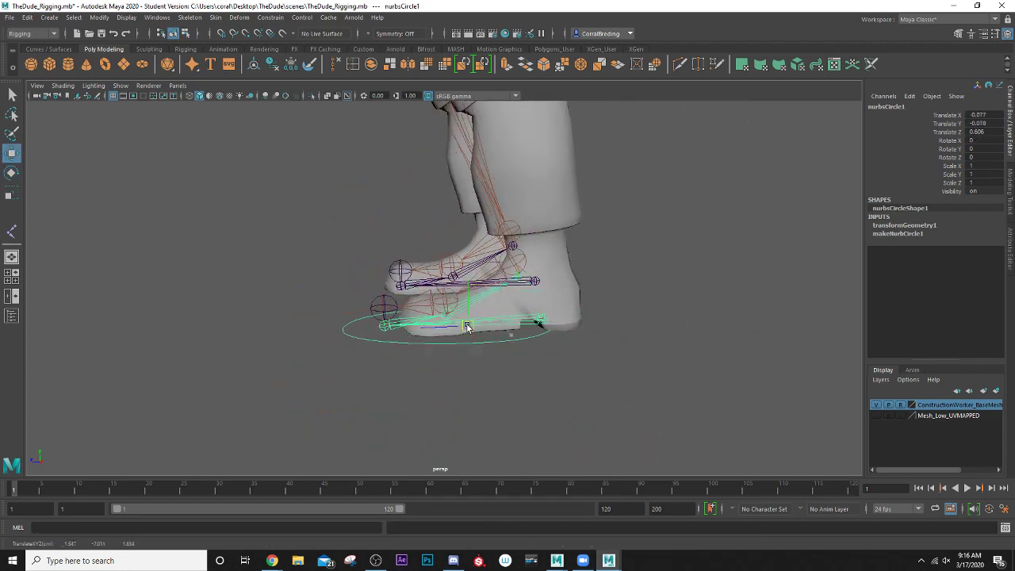
pyautogui.scroll(5, 479, 313)
# Step: Rotate nurbsCircle1 once more to check how the left foot follows, and undo the rotation
pyautogui.press('e')
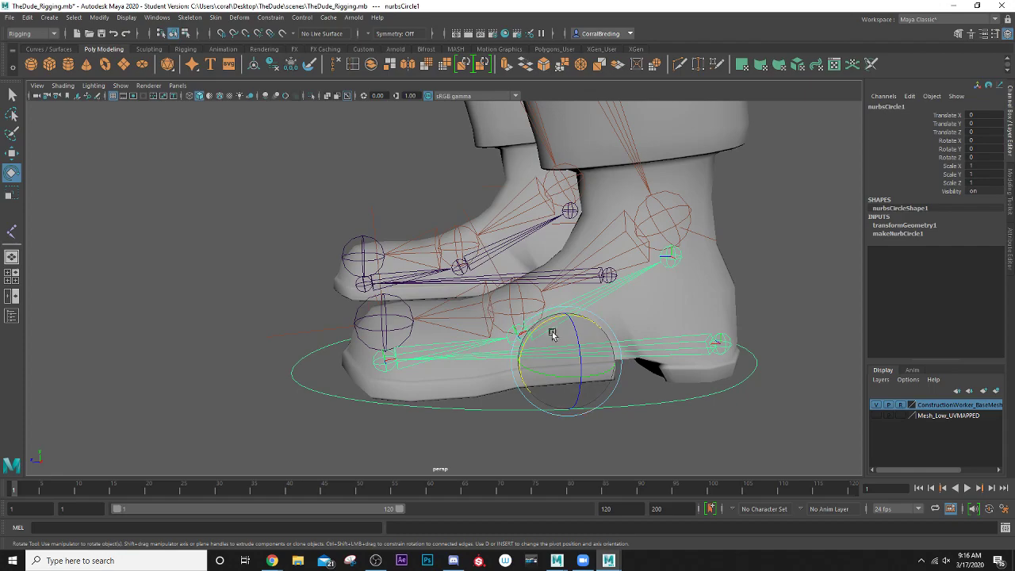
pyautogui.moveTo(539, 319); pyautogui.dragTo(541, 356)
pyautogui.hotkey('ctrl', 'z')
pyautogui.hotkey('ctrl', 'z')
# Step: Move nurbsCircle1 forward along Z by about 0.833 to check the left leg, and undo the move
pyautogui.scroll(-4, 548, 349)
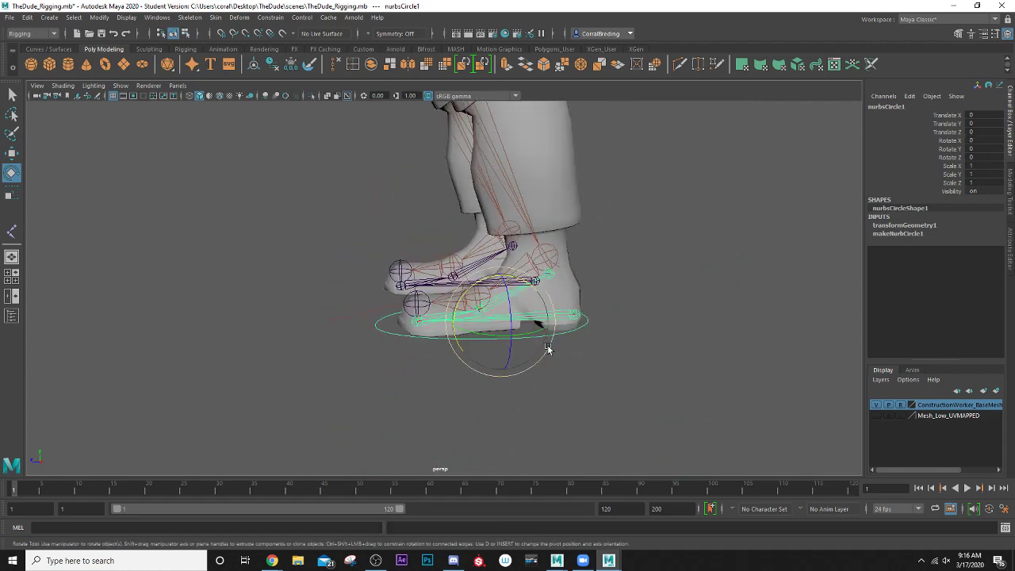
pyautogui.press('w')
pyautogui.moveTo(481, 325); pyautogui.dragTo(434, 330)
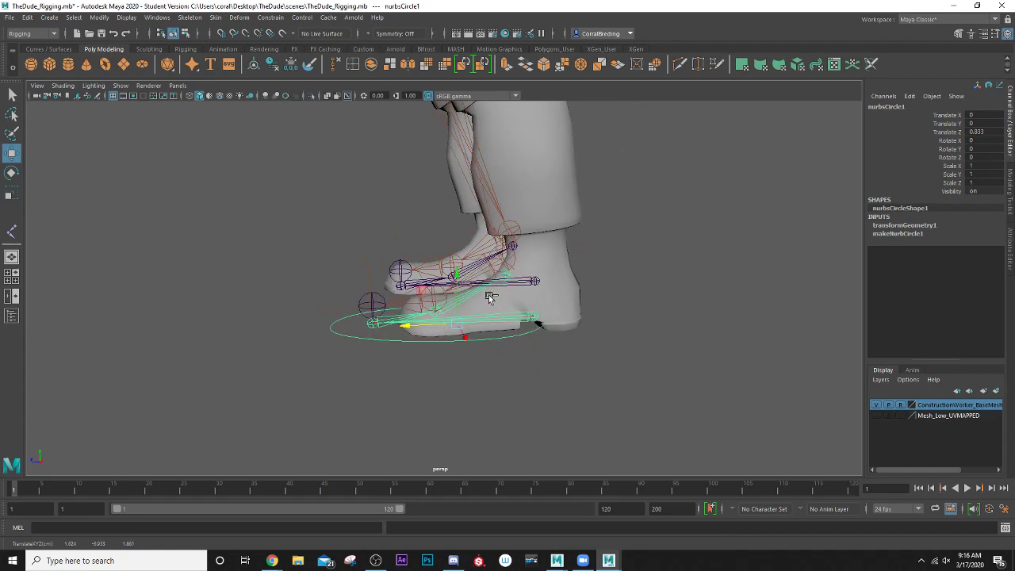
pyautogui.hotkey('ctrl', 'z')
# Step: Rename the left foot's control circle as ctrl_Foot_Left
pyautogui.scroll(4, 492, 295)
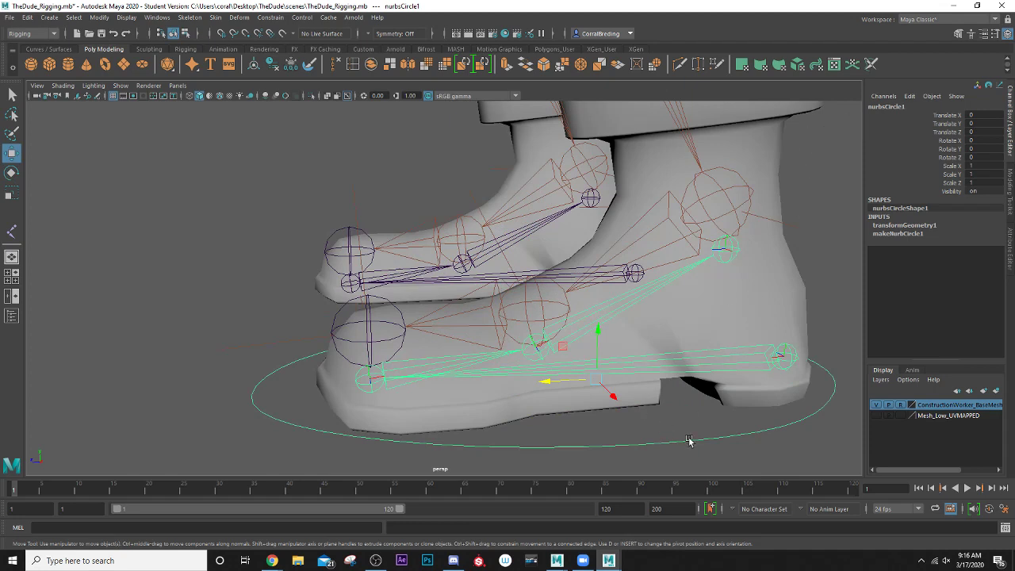
pyautogui.doubleClick(903, 107)
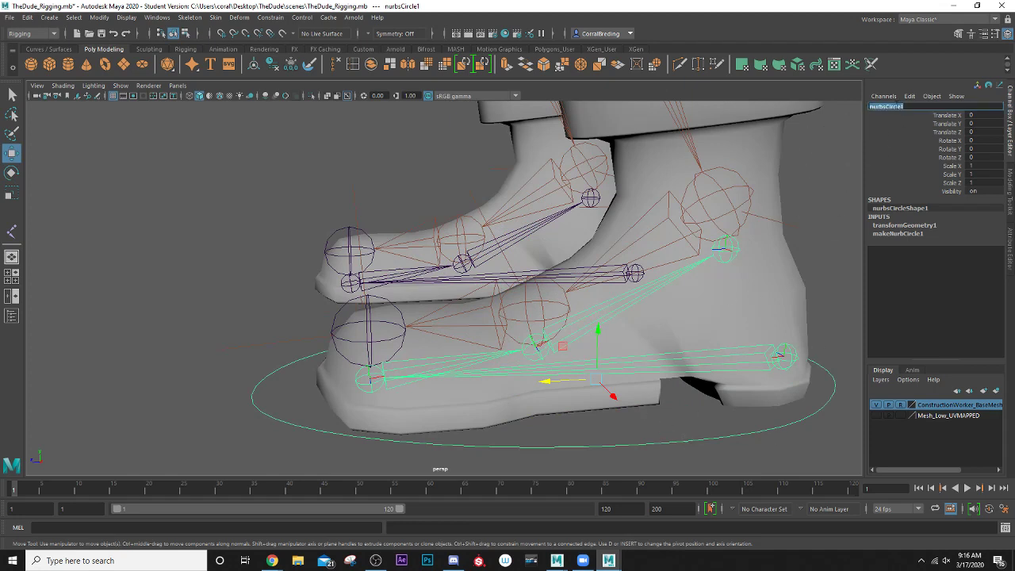
pyautogui.write('ctrl_Foot_Left')
pyautogui.press('Return')
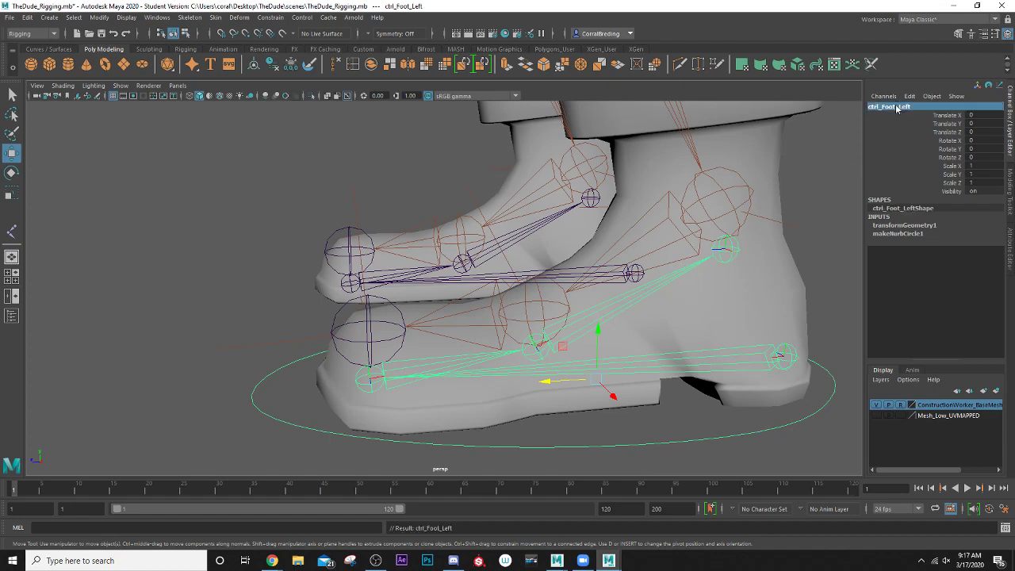
# Step: Duplicate ctrl_Foot_Left and move the copy toward the right foot, to about -1.8 in Translate X
pyautogui.scroll(-5, 663, 301)
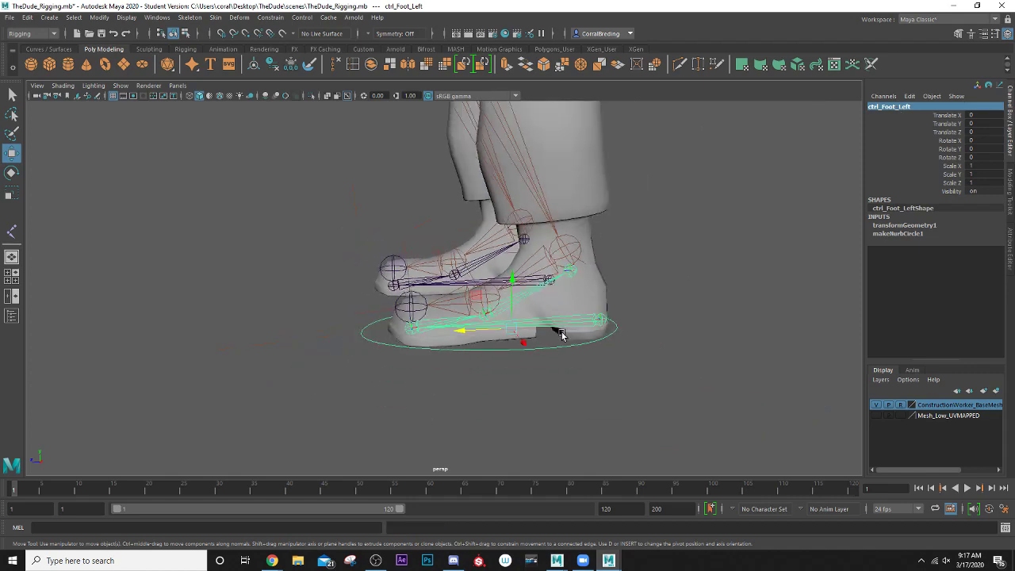
pyautogui.keyDown('alt'); pyautogui.moveTo(541, 334); pyautogui.dragTo(616, 318); pyautogui.keyUp('alt')
pyautogui.click(620, 326)
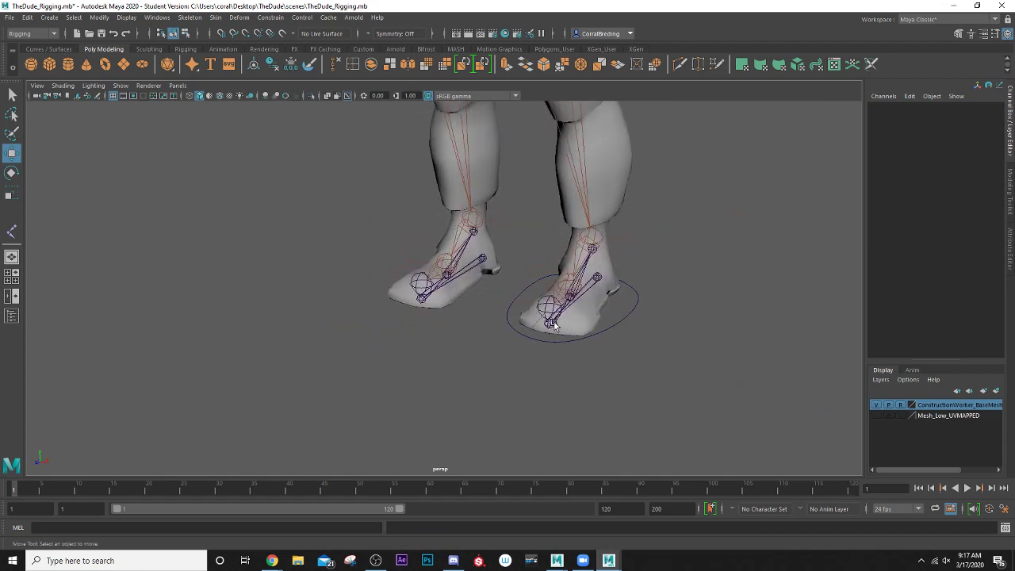
pyautogui.scroll(3, 627, 330)
pyautogui.click(692, 336)
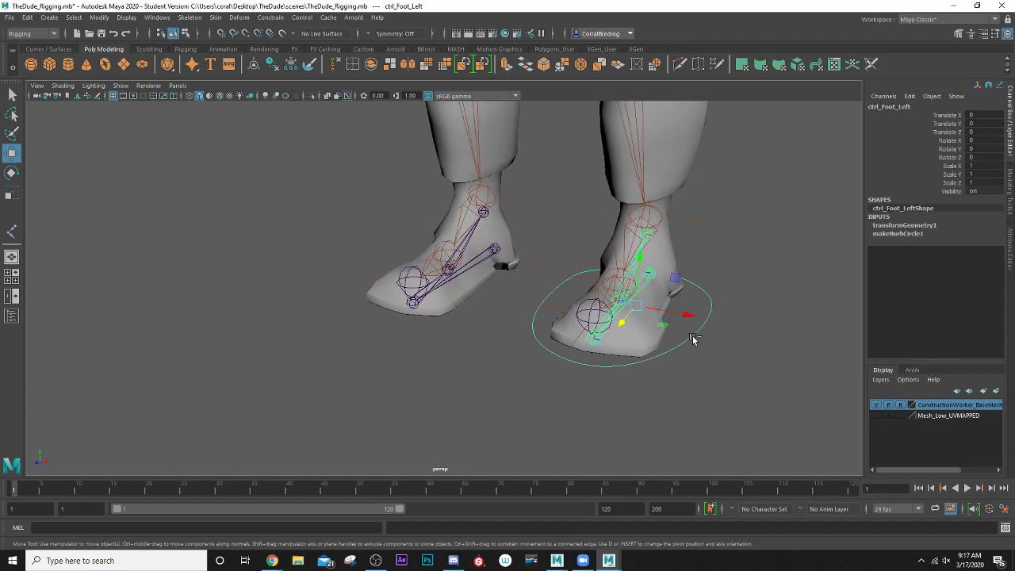
pyautogui.hotkey('ctrl', 'd')
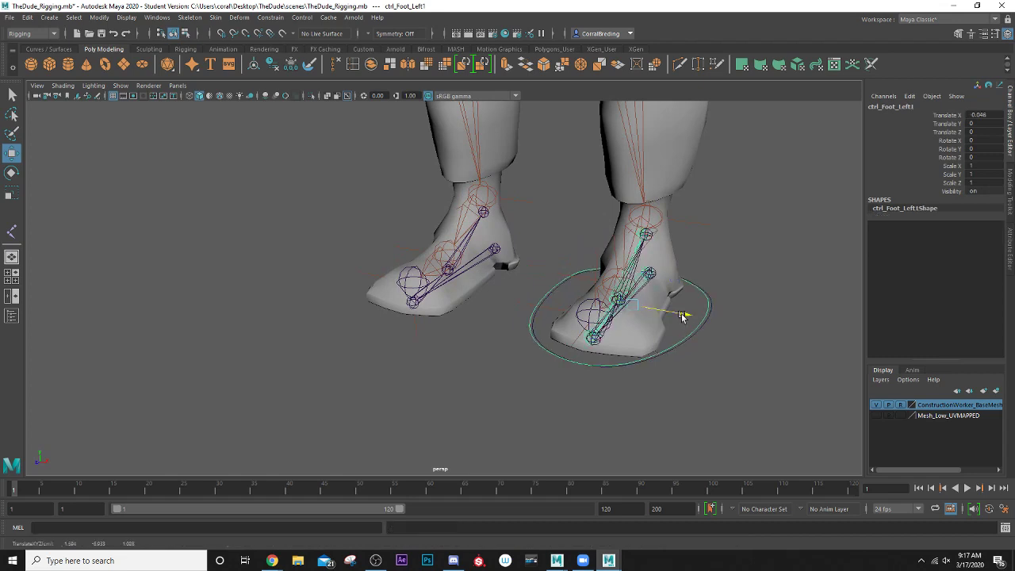
pyautogui.moveTo(683, 314); pyautogui.dragTo(617, 246)
# Step: Delete the duplicated reverse joint chain inside the copied foot control, keeping the circle
pyautogui.scroll(2, 565, 283)
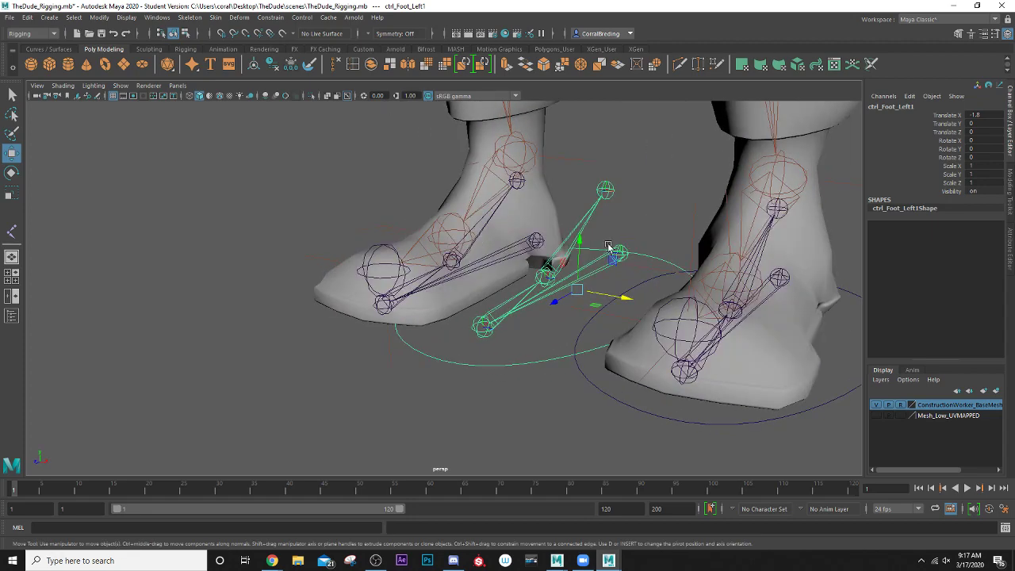
pyautogui.click(619, 246)
pyautogui.press('Delete')
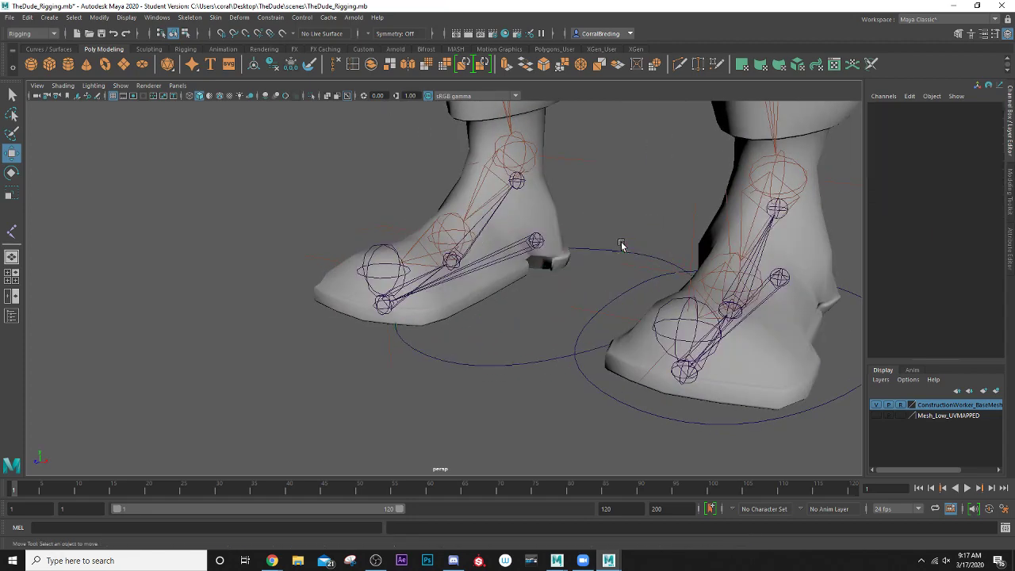
# Step: Move the copied circle around the right foot, to about -2.908 in Translate X, and freeze its transformations
pyautogui.click(544, 363)
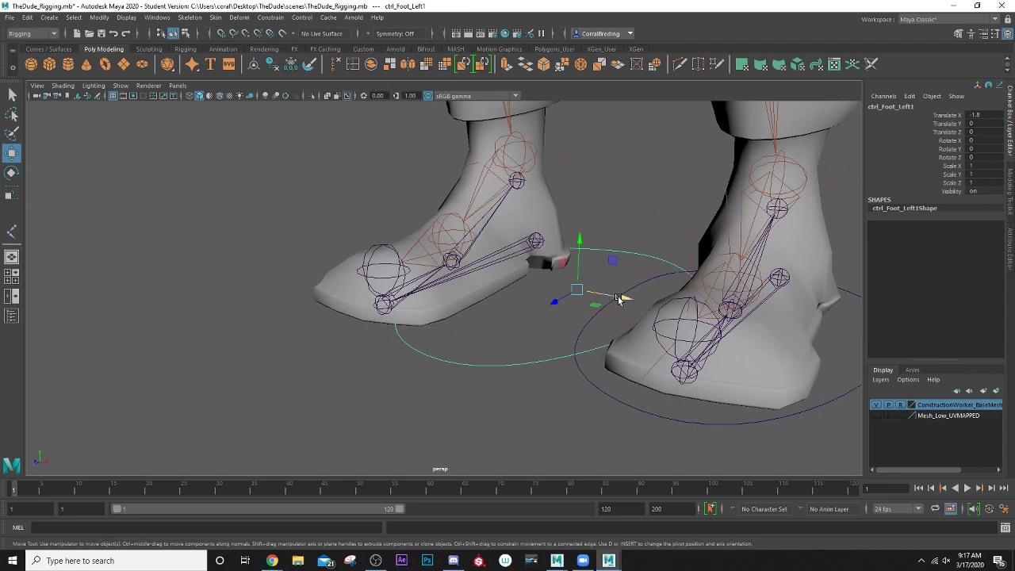
pyautogui.moveTo(623, 294); pyautogui.dragTo(509, 274)
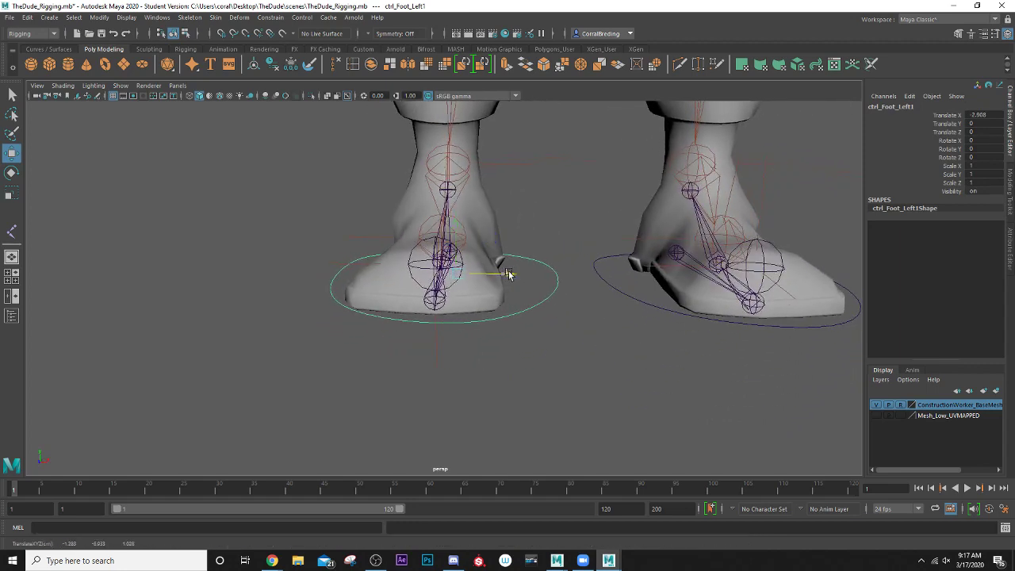
pyautogui.click(290, 64)
# Step: Rename the right foot's control circle as ctrl_Foot_right
pyautogui.doubleClick(918, 106)
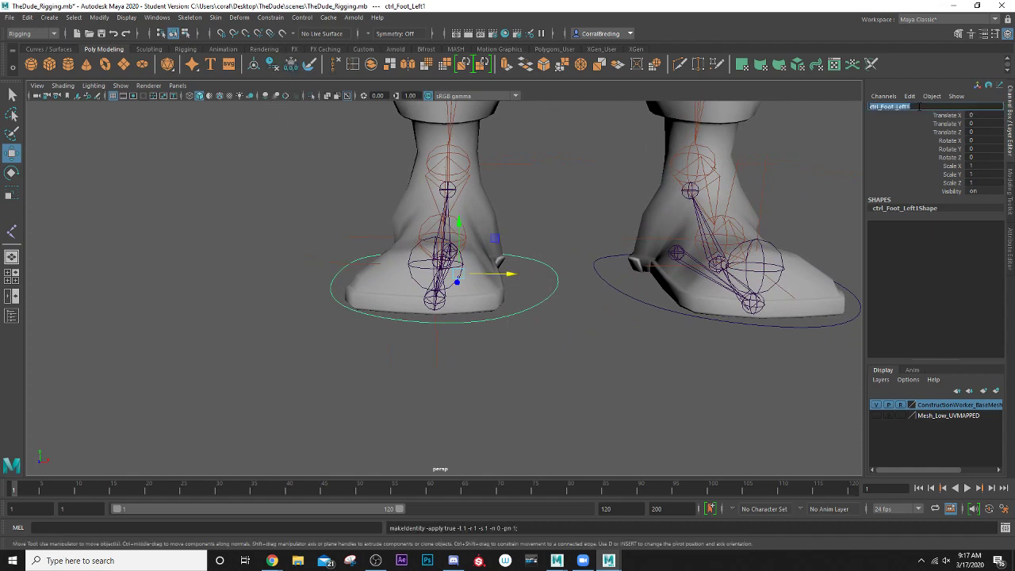
pyautogui.click(920, 106)
pyautogui.press('Return')
# Step: Test ctrl_Foot_Left by rotating it about 37 degrees around X, and undo the rotation
pyautogui.keyDown('alt'); pyautogui.moveTo(635, 302); pyautogui.dragTo(590, 330); pyautogui.keyUp('alt')
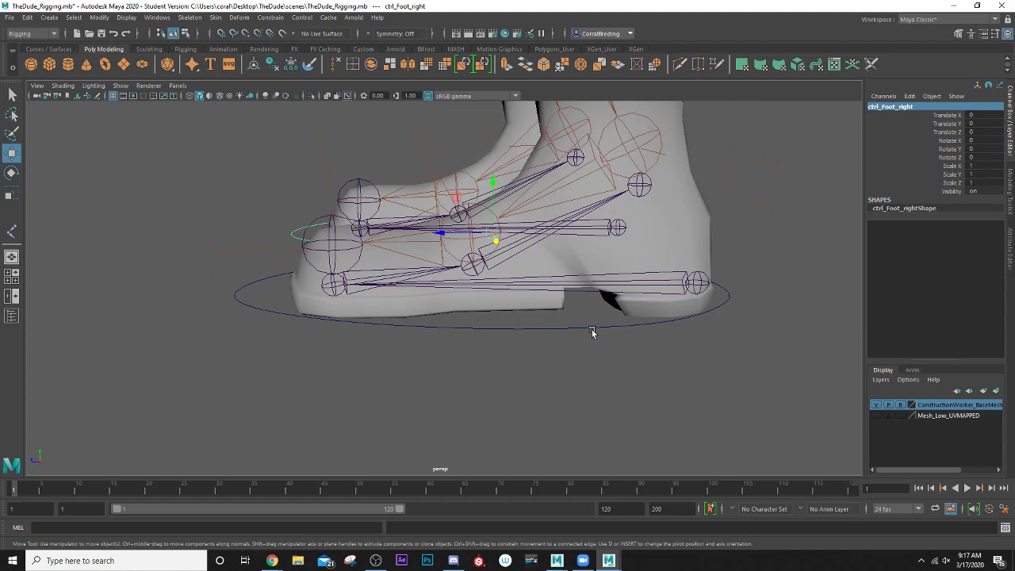
pyautogui.click(592, 332)
pyautogui.click(593, 330)
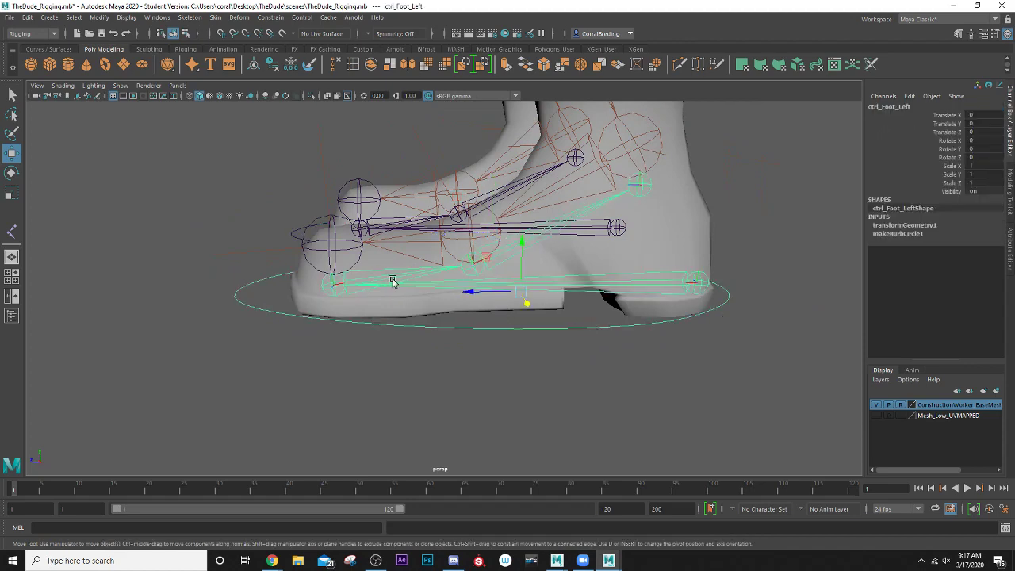
pyautogui.press('e')
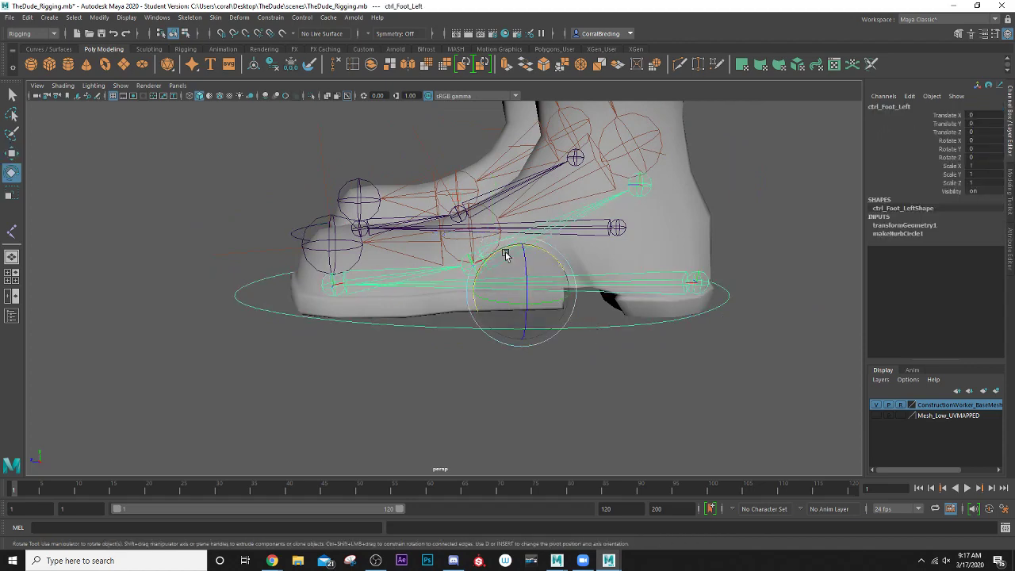
pyautogui.moveTo(483, 255); pyautogui.dragTo(486, 283)
pyautogui.hotkey('ctrl', 'z')
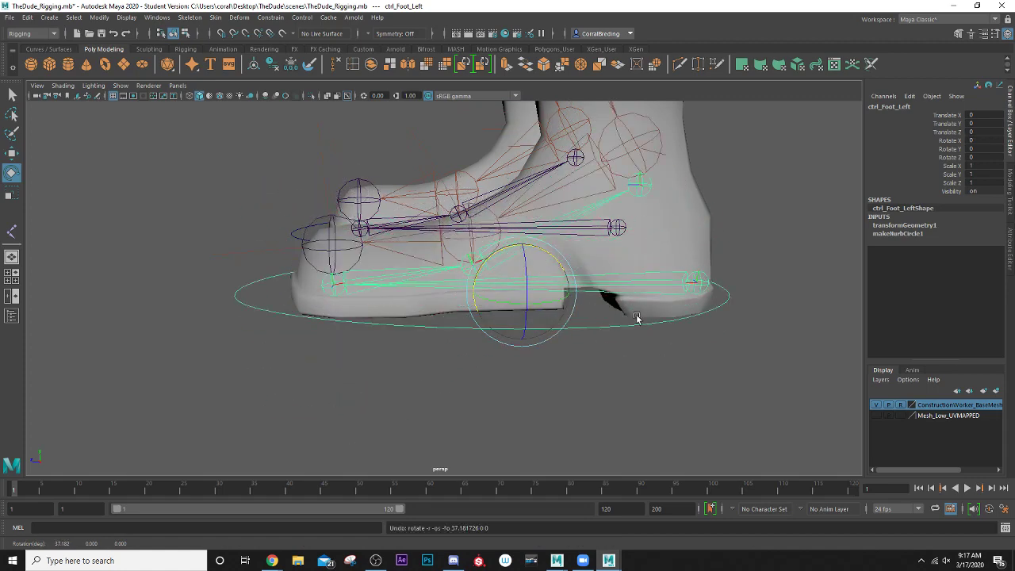
# Step: Select RL_Heal_Left and ctrl_Foot_Left in turn to compare their pivot positions on the left foot
pyautogui.click(698, 285)
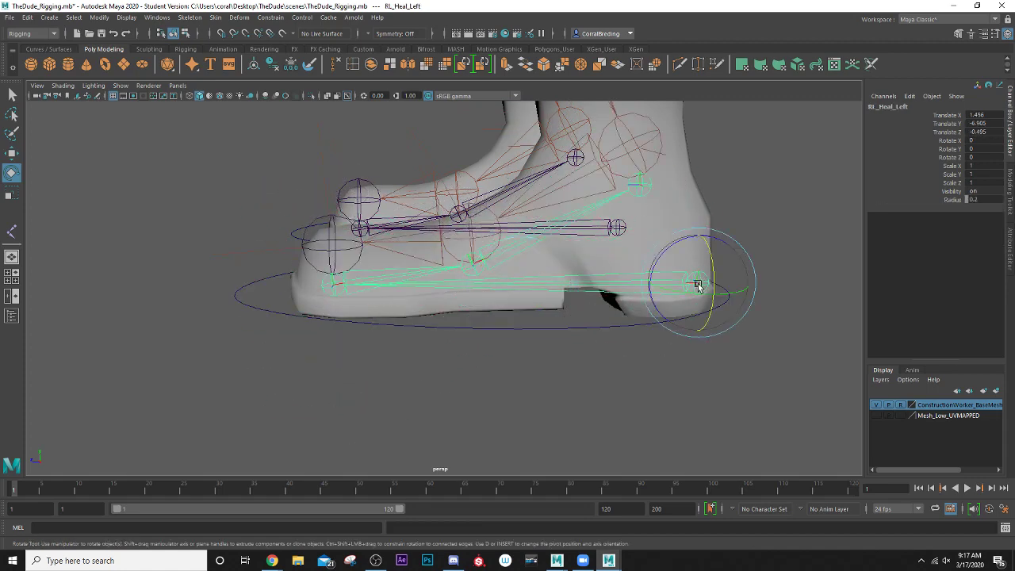
pyautogui.click(592, 328)
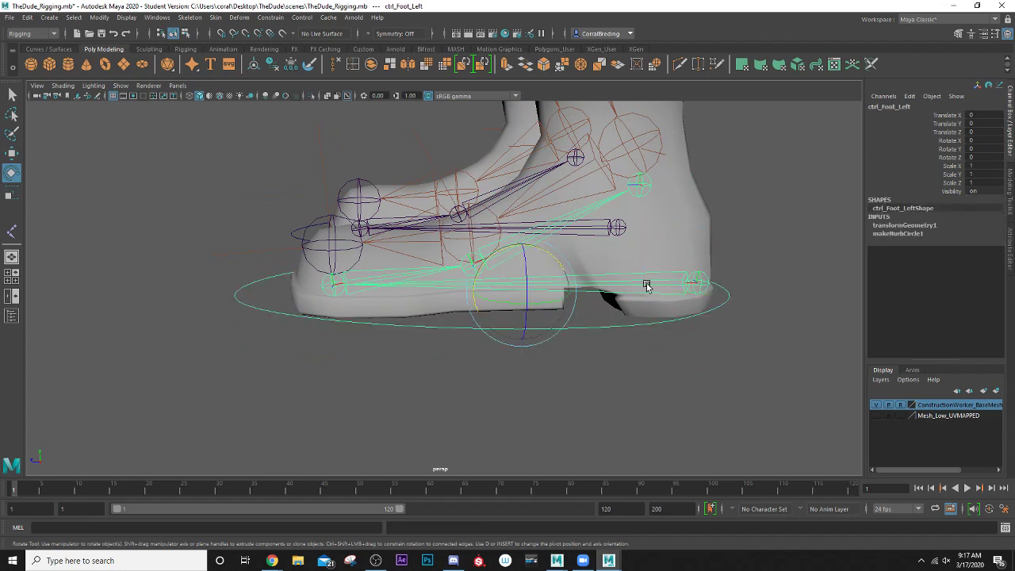
pyautogui.keyDown('alt'); pyautogui.moveTo(609, 277); pyautogui.dragTo(582, 294, button='middle'); pyautogui.keyUp('alt')
pyautogui.keyDown('alt'); pyautogui.moveTo(477, 282); pyautogui.dragTo(475, 287); pyautogui.keyUp('alt')
pyautogui.keyDown('alt'); pyautogui.moveTo(578, 327); pyautogui.dragTo(578, 299, button='middle'); pyautogui.keyUp('alt')
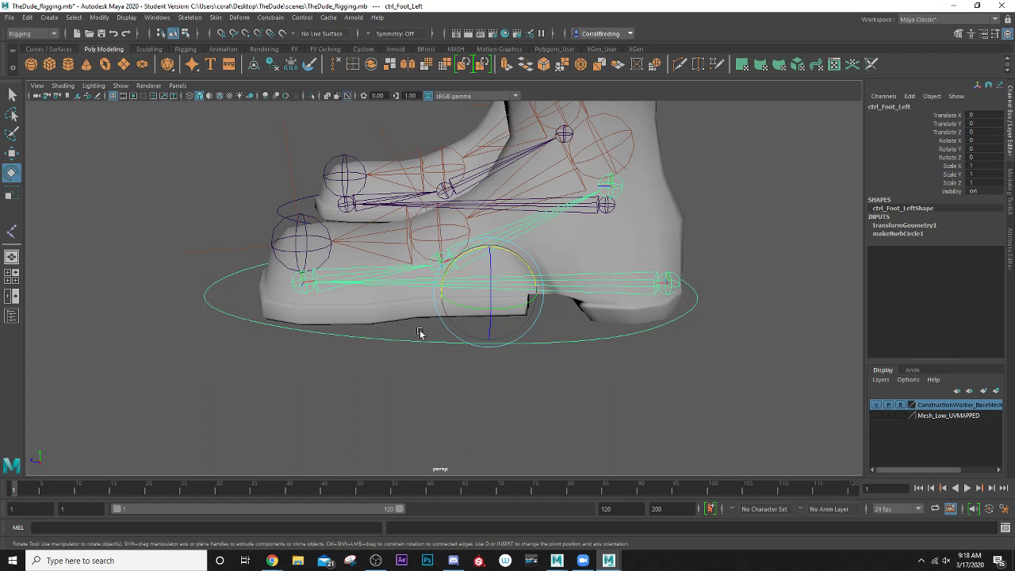
# Step: Snap the pivot of ctrl_Foot_Left to the heel joint RL_Heal_Left
pyautogui.press('d')
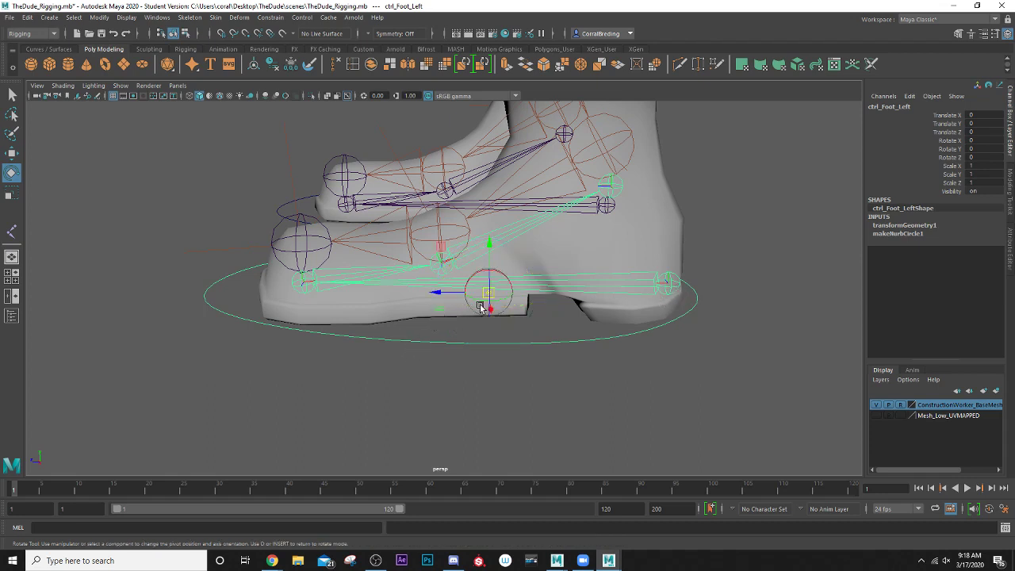
pyautogui.moveTo(480, 308); pyautogui.dragTo(659, 287)
pyautogui.press('v')
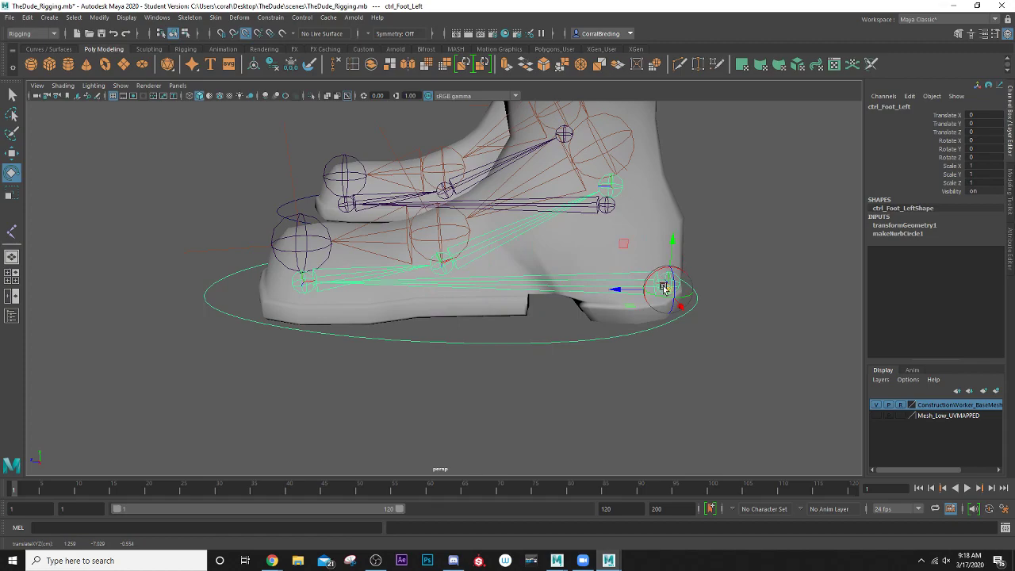
# Step: Test ctrl_Foot_Left by rotating it around its new heel pivot, and undo the rotation
pyautogui.keyDown('alt'); pyautogui.moveTo(661, 285); pyautogui.dragTo(553, 283); pyautogui.keyUp('alt')
pyautogui.press('e')
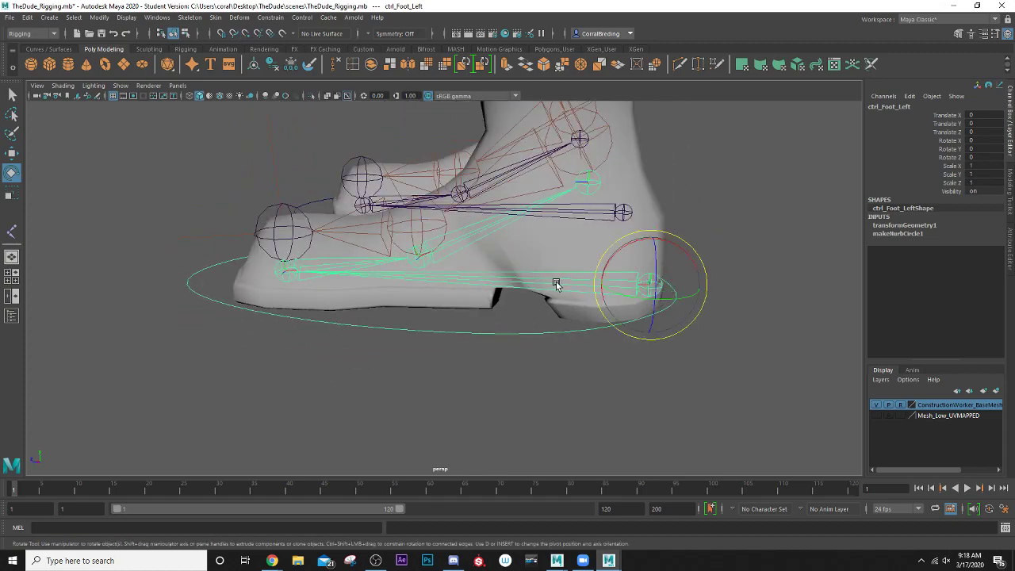
pyautogui.moveTo(626, 242); pyautogui.dragTo(630, 281)
pyautogui.hotkey('ctrl', 'z')
# Step: Examine the joints and control circles of both feet and lower legs from several angles with nothing selected
pyautogui.scroll(-3, 620, 283)
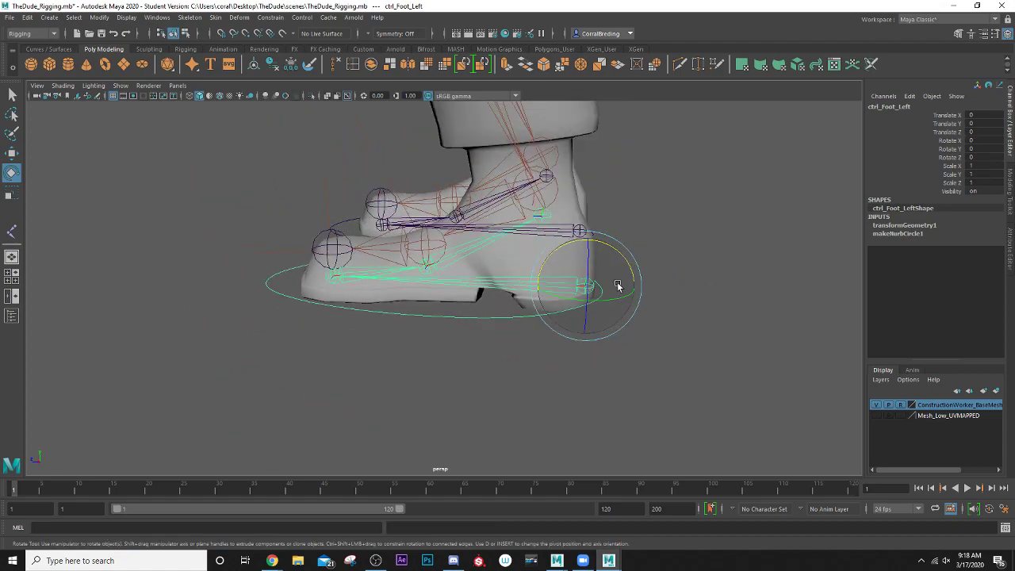
pyautogui.scroll(2, 621, 286)
pyautogui.scroll(3, 496, 310)
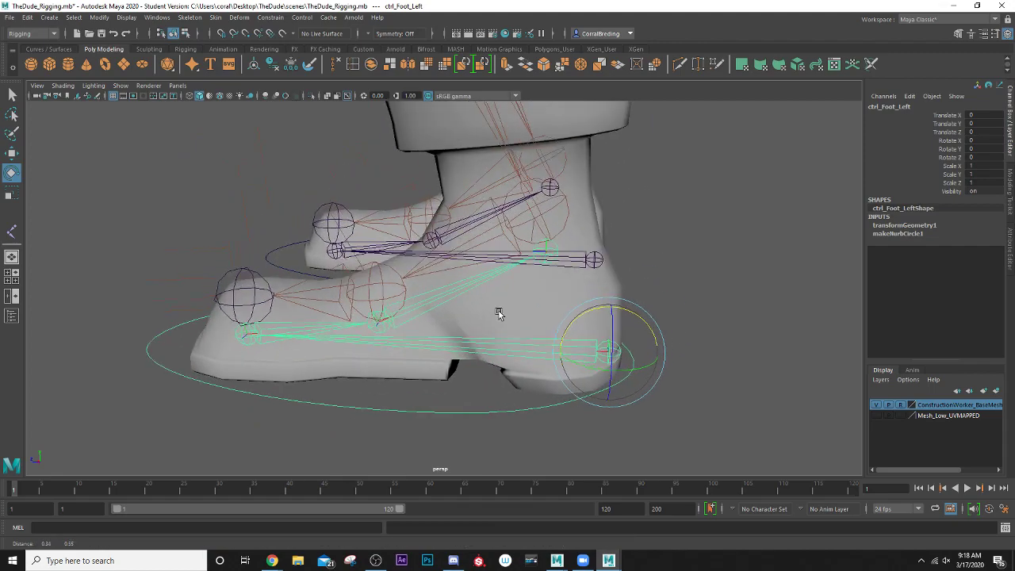
pyautogui.keyDown('alt'); pyautogui.moveTo(482, 325); pyautogui.dragTo(552, 305); pyautogui.keyUp('alt')
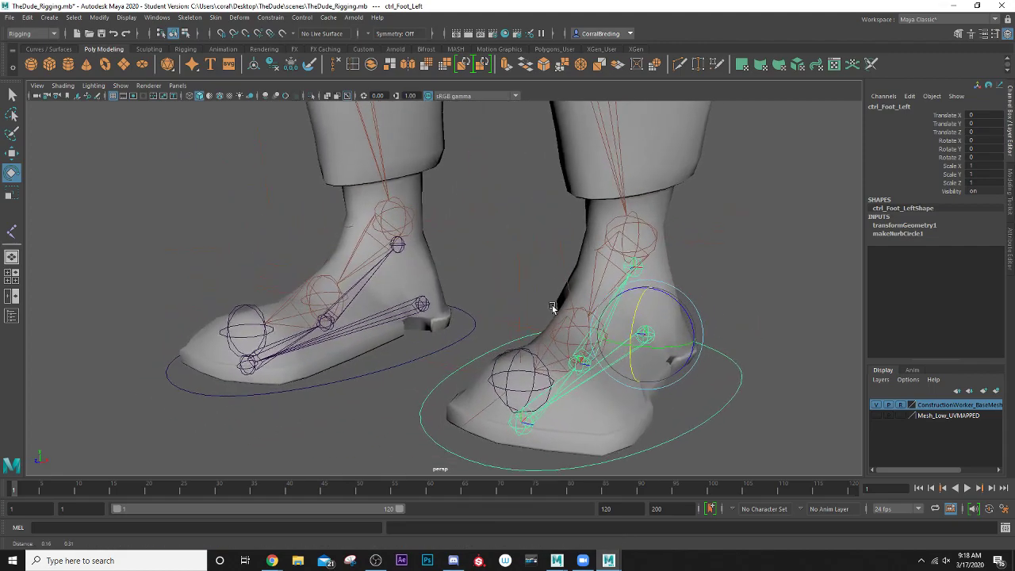
pyautogui.scroll(2, 553, 305)
pyautogui.scroll(-5, 549, 302)
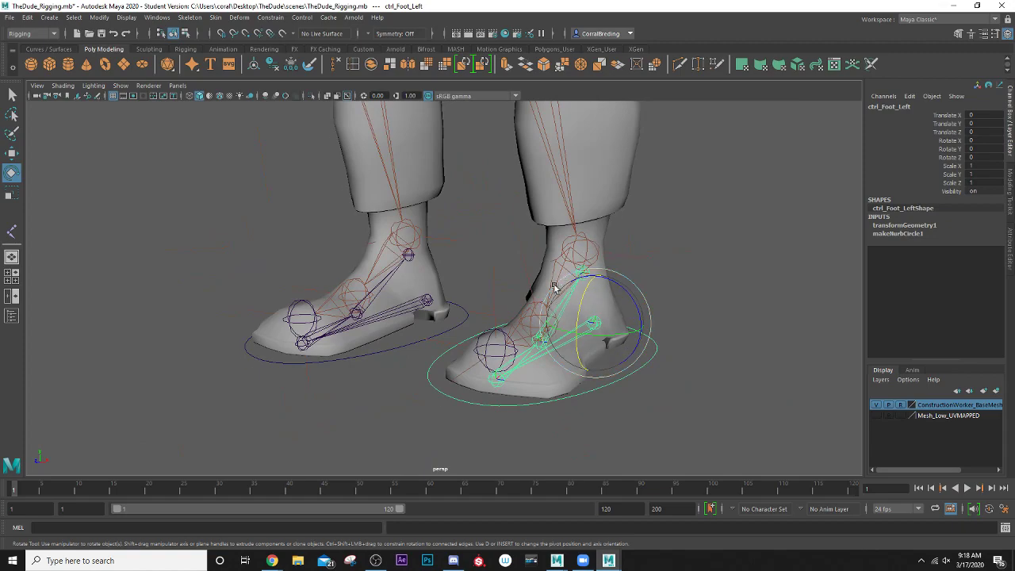
pyautogui.keyDown('alt'); pyautogui.moveTo(547, 299); pyautogui.dragTo(523, 358, button='middle'); pyautogui.keyUp('alt')
pyautogui.keyDown('alt'); pyautogui.moveTo(523, 357); pyautogui.dragTo(543, 364); pyautogui.keyUp('alt')
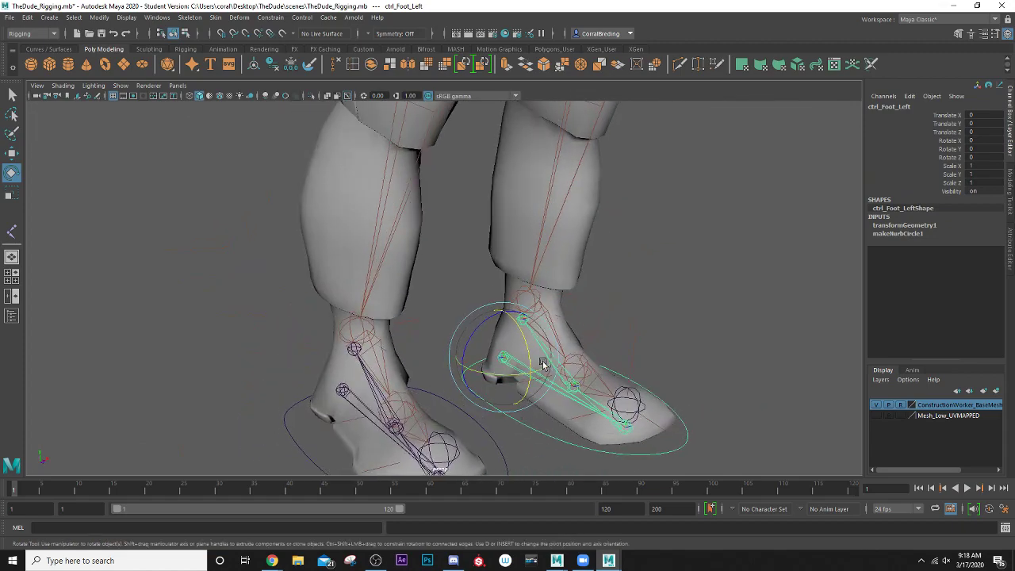
pyautogui.keyDown('alt'); pyautogui.moveTo(545, 324); pyautogui.dragTo(544, 325); pyautogui.keyUp('alt')
pyautogui.click(627, 294)
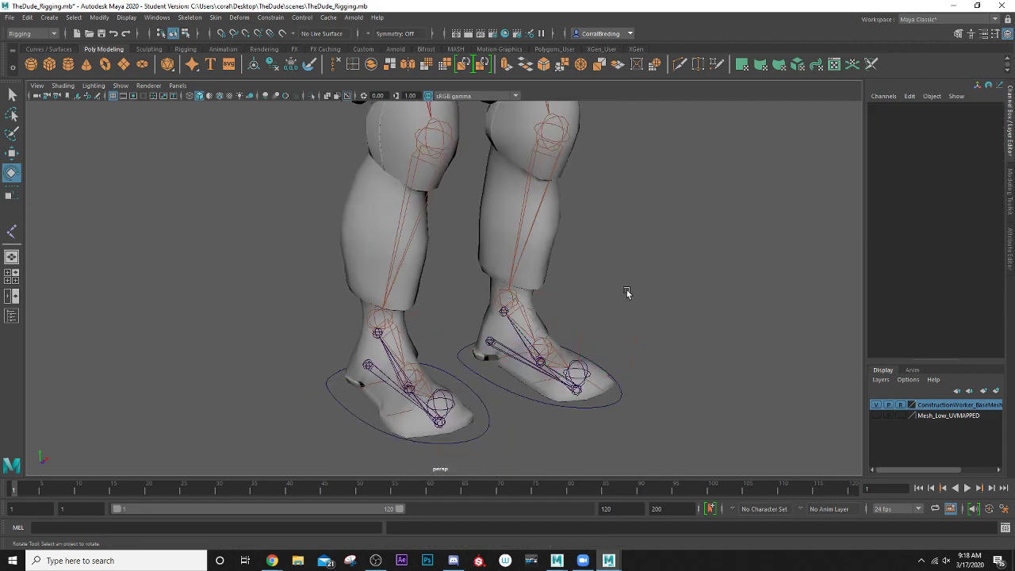
pyautogui.keyDown('alt'); pyautogui.moveTo(523, 349); pyautogui.dragTo(545, 390, button='middle'); pyautogui.keyUp('alt')
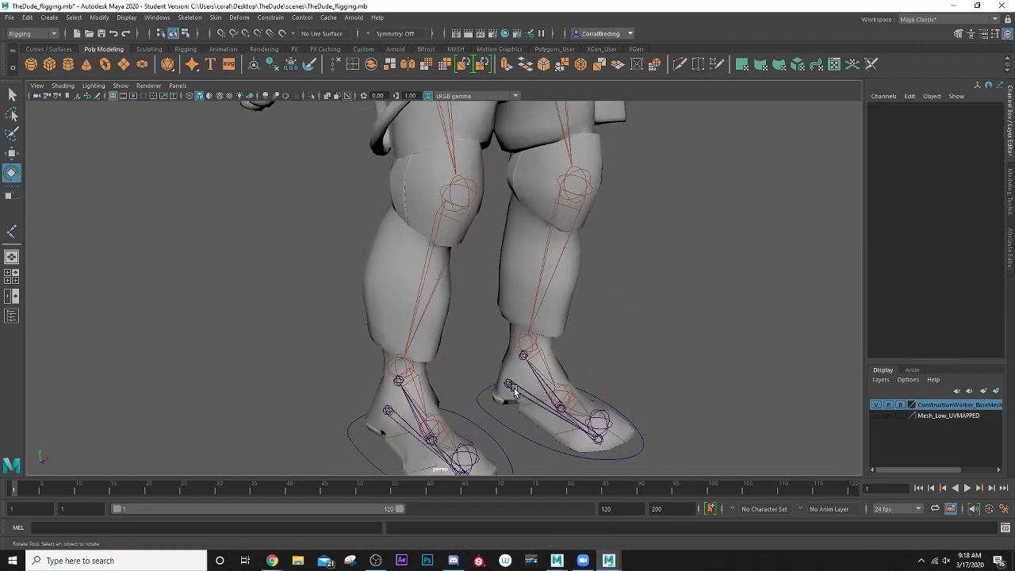
pyautogui.keyDown('alt'); pyautogui.moveTo(459, 405); pyautogui.dragTo(471, 328, button='middle'); pyautogui.keyUp('alt')
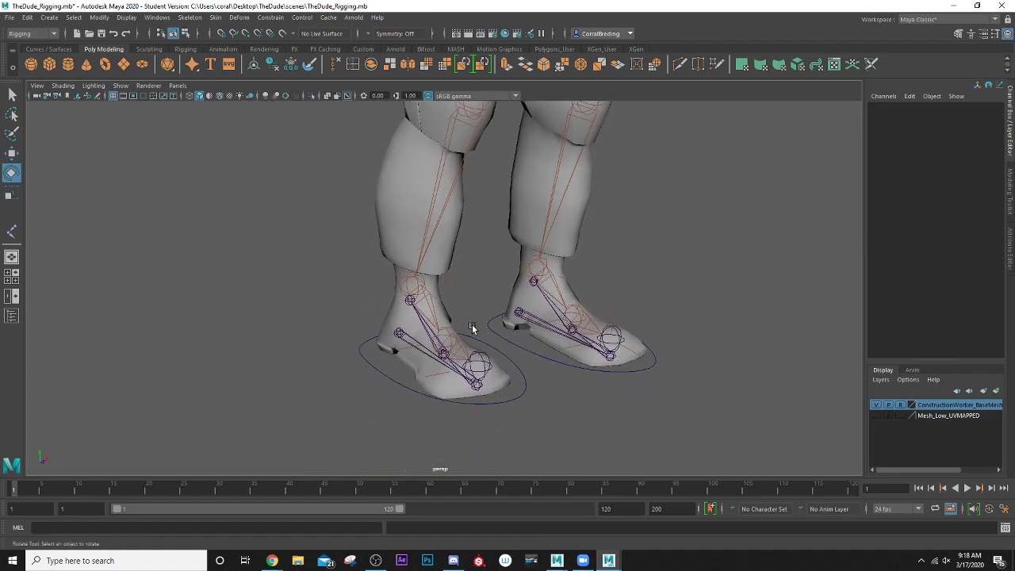
pyautogui.scroll(2, 464, 341)
# Step: Parent the reverse joint chain RL_Heal_Right under ctrl_Foot_right, and select the control to check the hierarchy
pyautogui.click(352, 402)
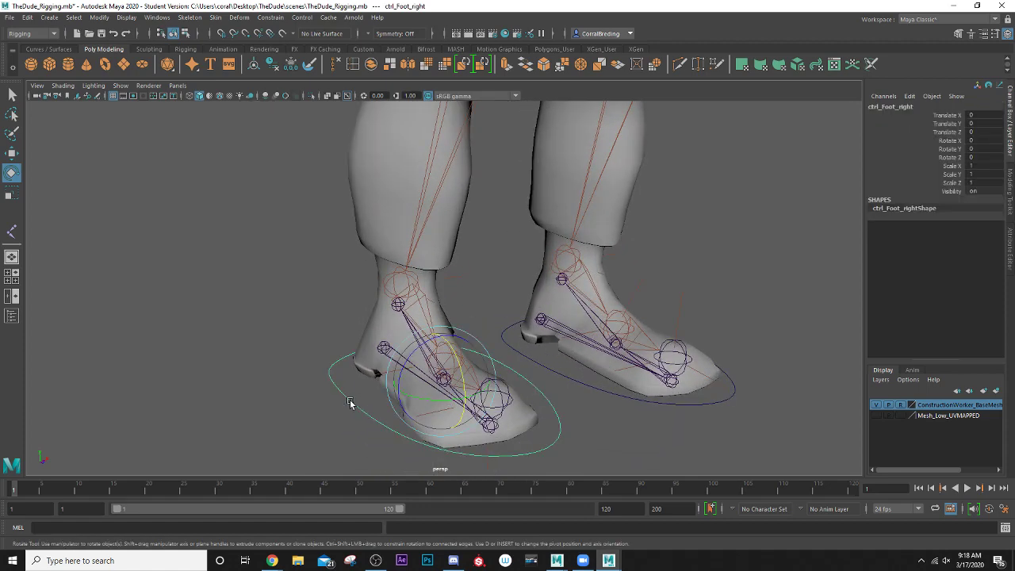
pyautogui.scroll(3, 352, 401)
pyautogui.scroll(-1, 370, 389)
pyautogui.keyDown('alt'); pyautogui.moveTo(392, 371); pyautogui.dragTo(391, 345); pyautogui.keyUp('alt')
pyautogui.click(458, 357)
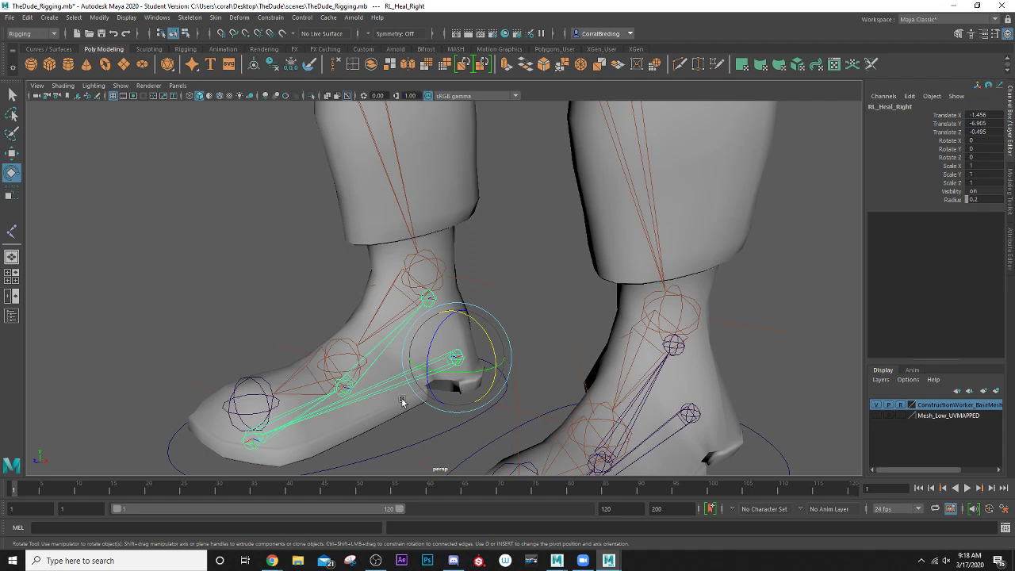
pyautogui.click(429, 439)
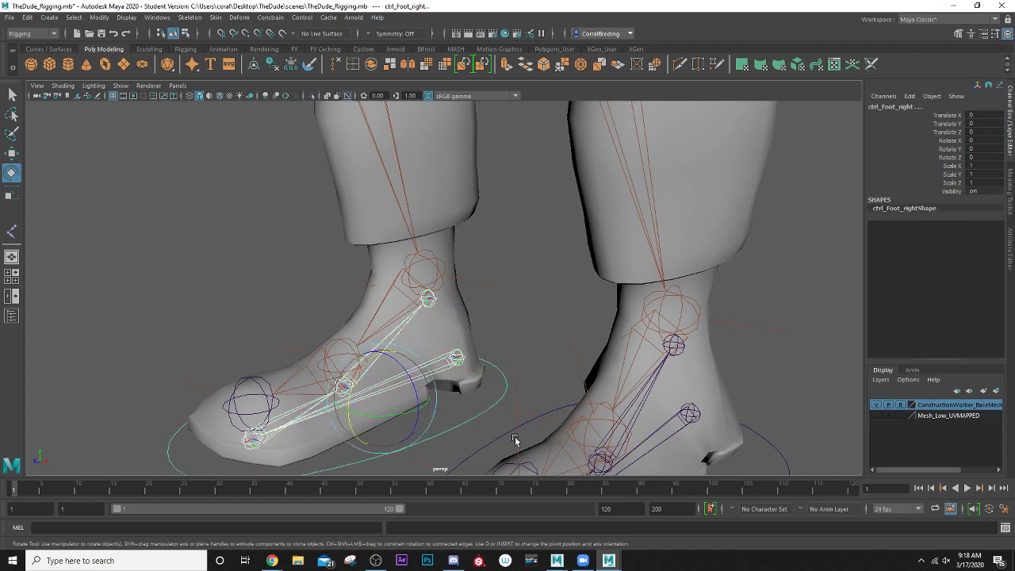
pyautogui.press('Down')
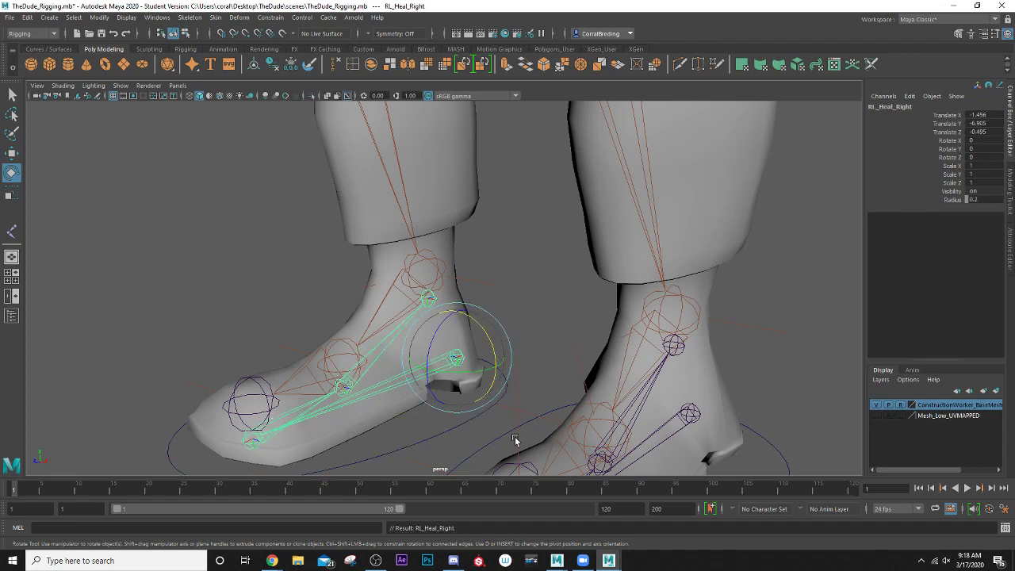
pyautogui.click(460, 427)
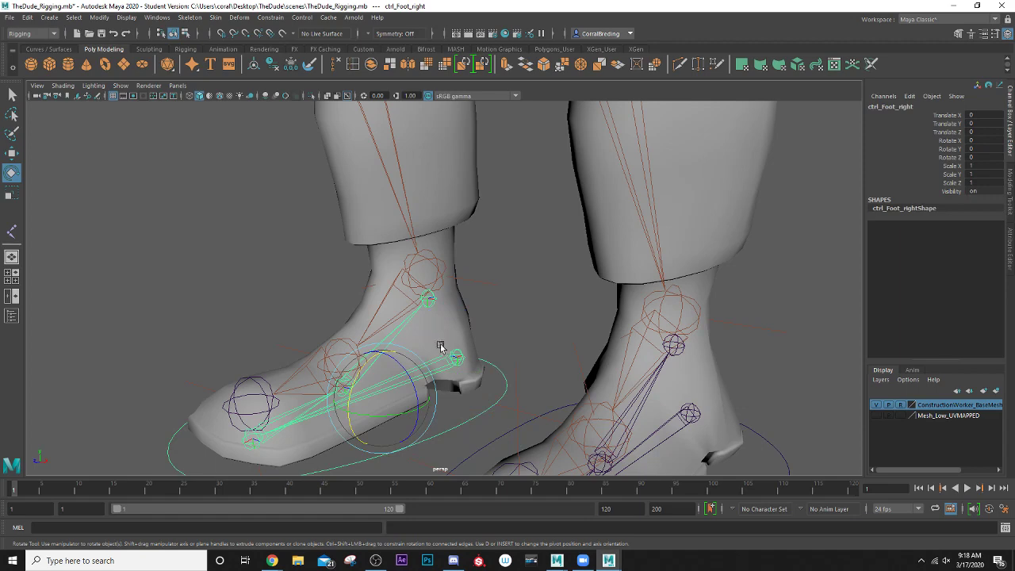
# Step: Point constrain the IK handle ik_Leg_Right to the reverse ankle joint RL_Ankle_Right
pyautogui.keyDown('alt'); pyautogui.moveTo(437, 344); pyautogui.dragTo(527, 346, button='right'); pyautogui.keyUp('alt')
pyautogui.keyDown('alt'); pyautogui.moveTo(527, 346); pyautogui.dragTo(564, 349); pyautogui.keyUp('alt')
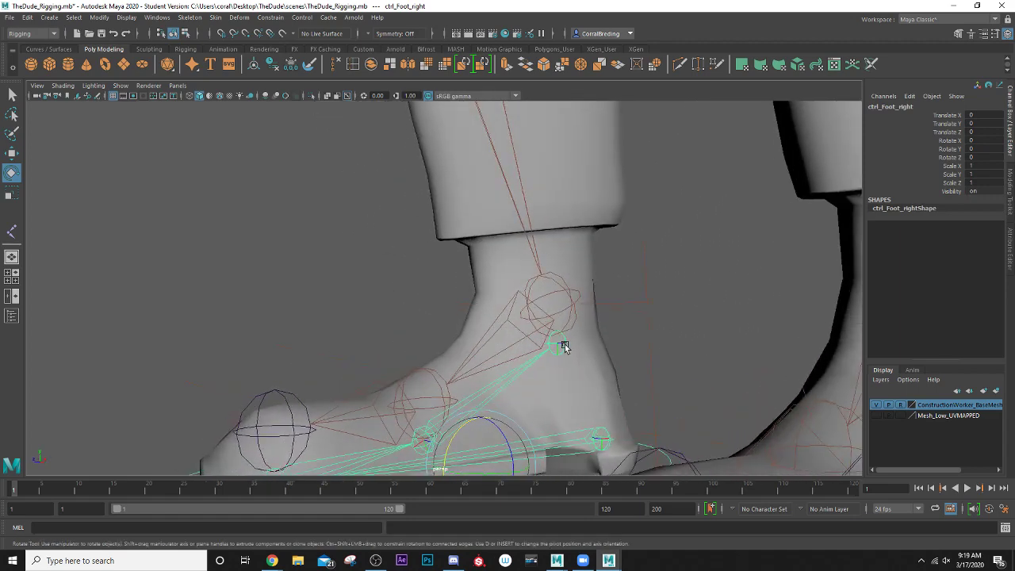
pyautogui.click(561, 346)
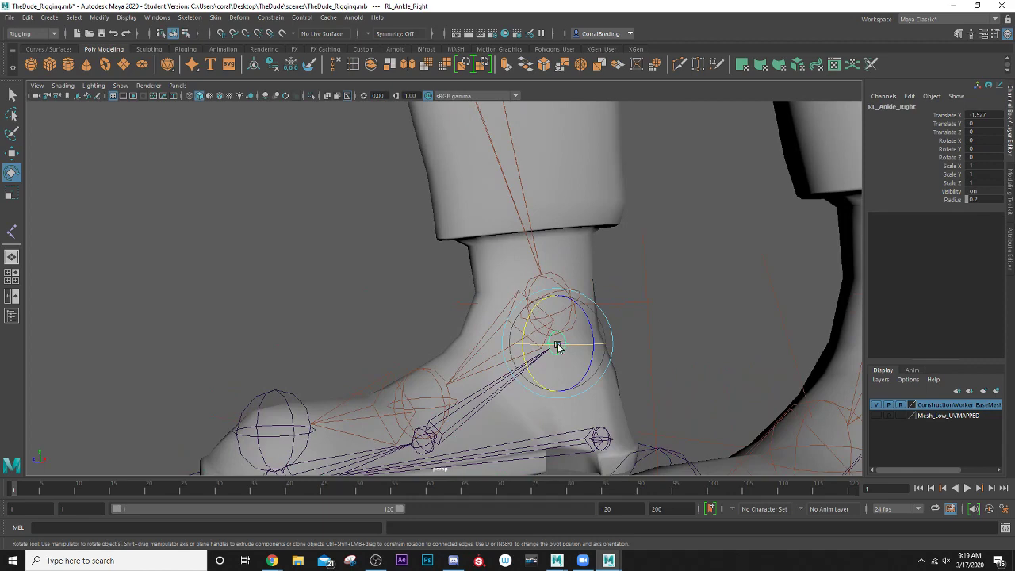
pyautogui.keyDown('alt'); pyautogui.moveTo(558, 347); pyautogui.dragTo(524, 348, button='right'); pyautogui.keyUp('alt')
pyautogui.moveTo(500, 348)
pyautogui.keyDown('alt'); pyautogui.mouseDown()
pyautogui.moveTo(525, 347)
pyautogui.moveTo(516, 359)
pyautogui.mouseUp(); pyautogui.keyUp('alt')
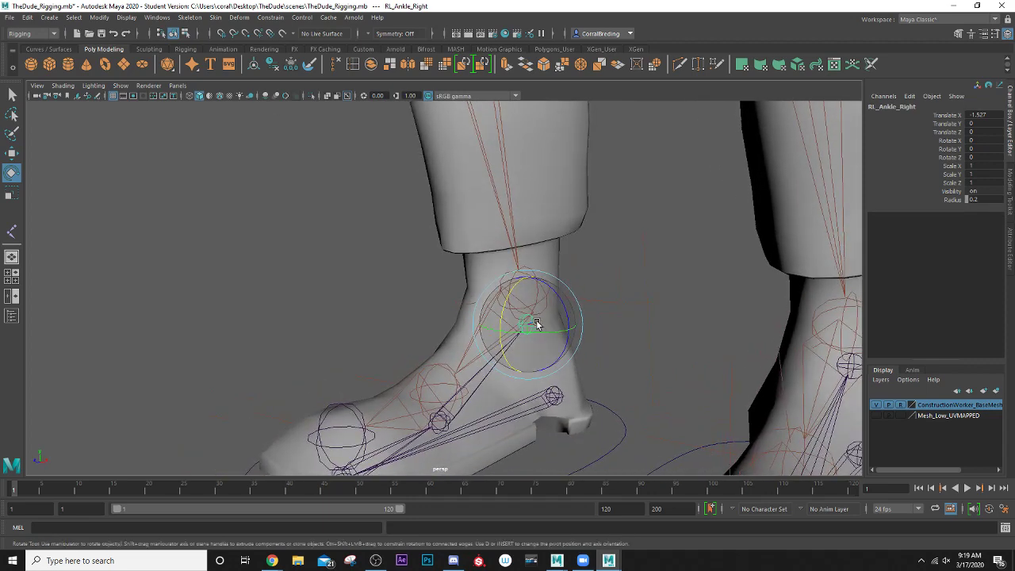
pyautogui.click(604, 305)
pyautogui.click(603, 336)
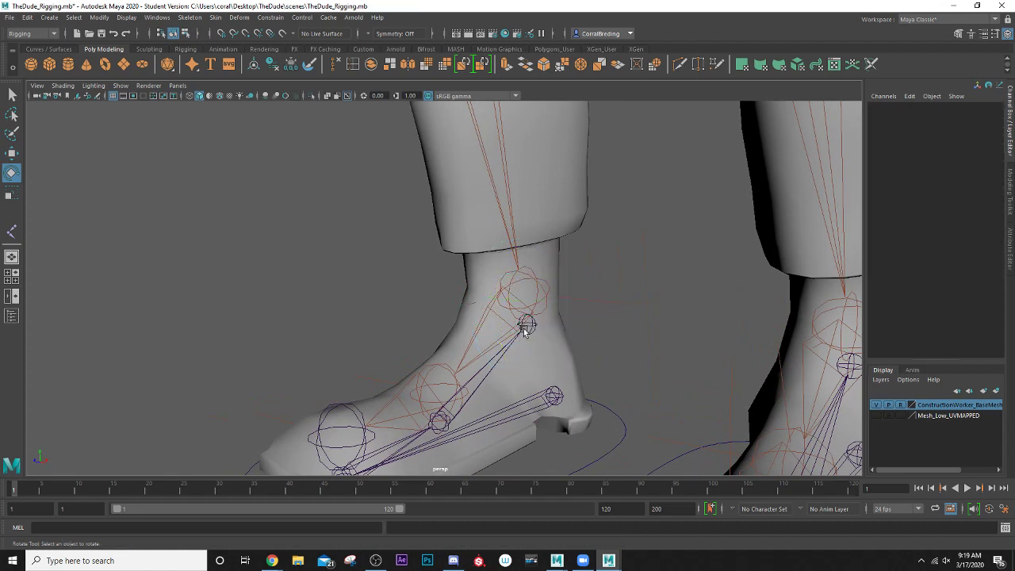
pyautogui.click(533, 327)
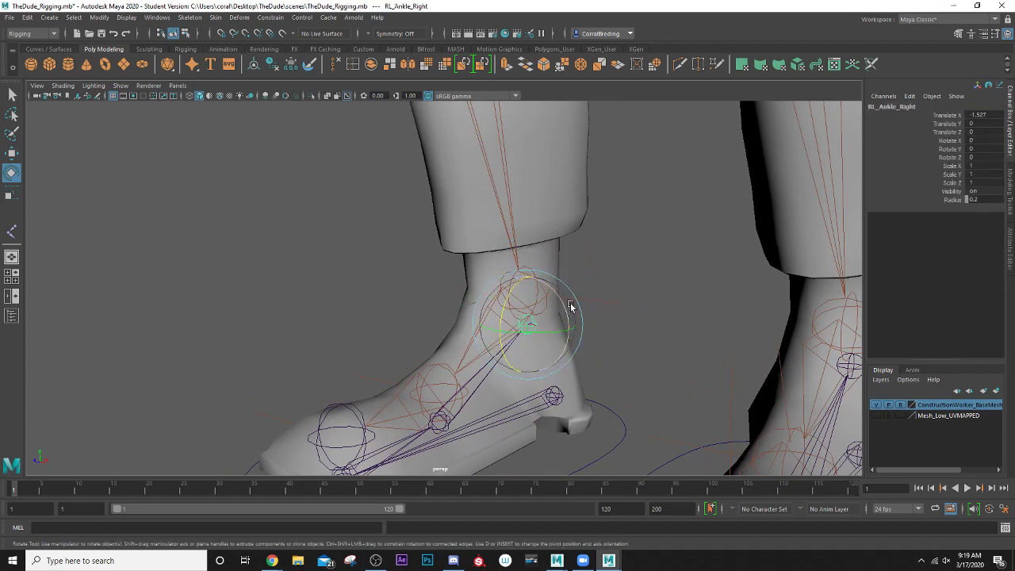
pyautogui.click(603, 304)
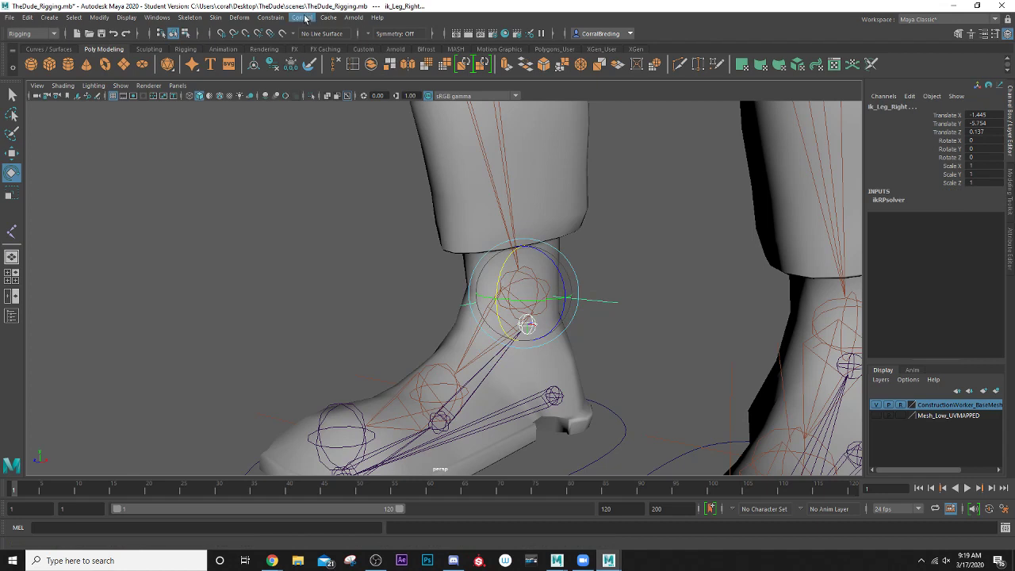
pyautogui.click(270, 17)
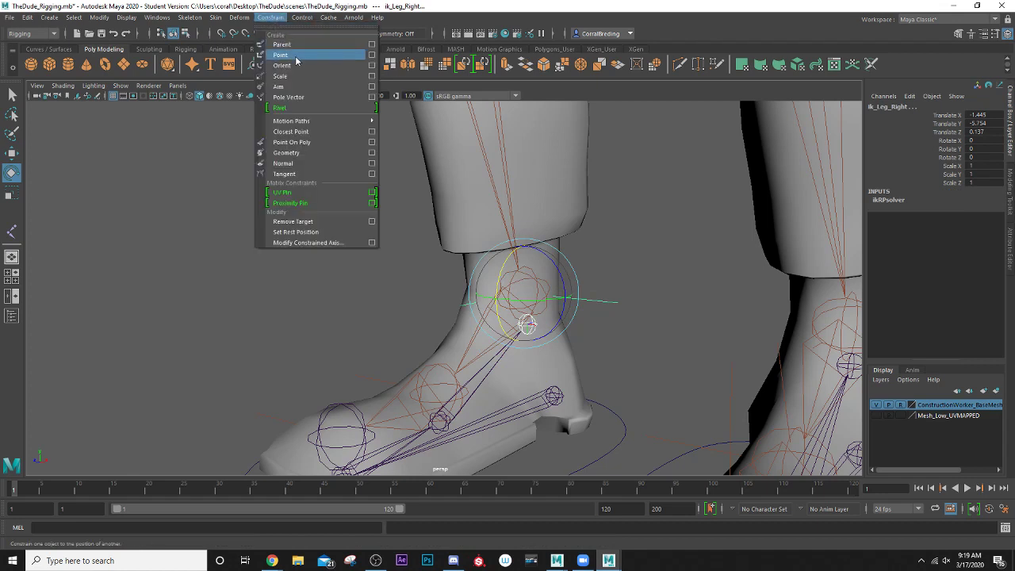
pyautogui.click(282, 55)
# Step: Lock the Translate X, Y and Z channels of ik_Leg_Right
pyautogui.moveTo(947, 115); pyautogui.dragTo(944, 135)
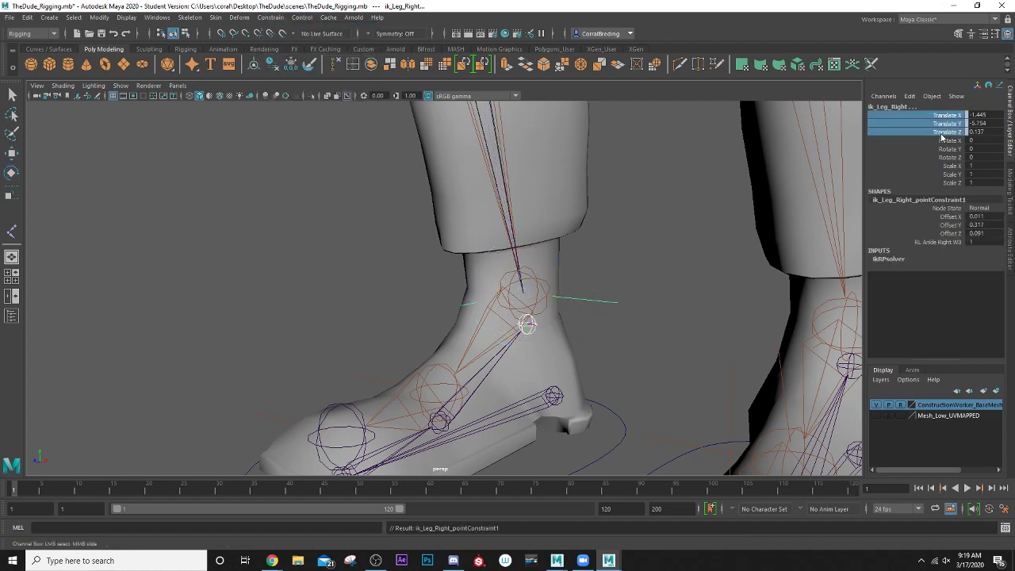
pyautogui.rightClick(934, 136)
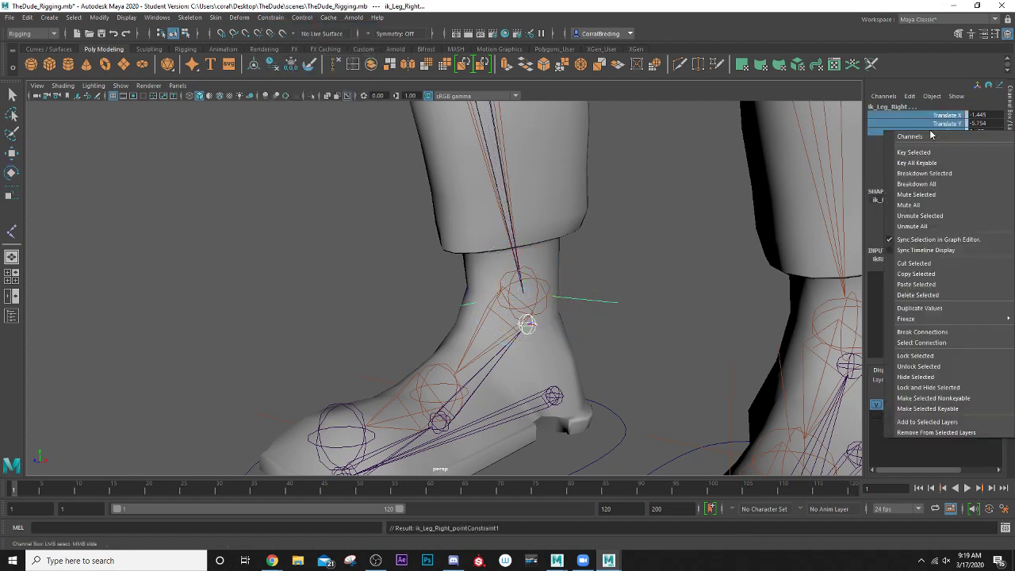
pyautogui.click(918, 355)
# Step: Point constrain the IK handle ik_Foot_Roght to the reverse ball joint RL_Foot_Right
pyautogui.keyDown('alt'); pyautogui.moveTo(575, 322); pyautogui.dragTo(607, 265, button='middle'); pyautogui.keyUp('alt')
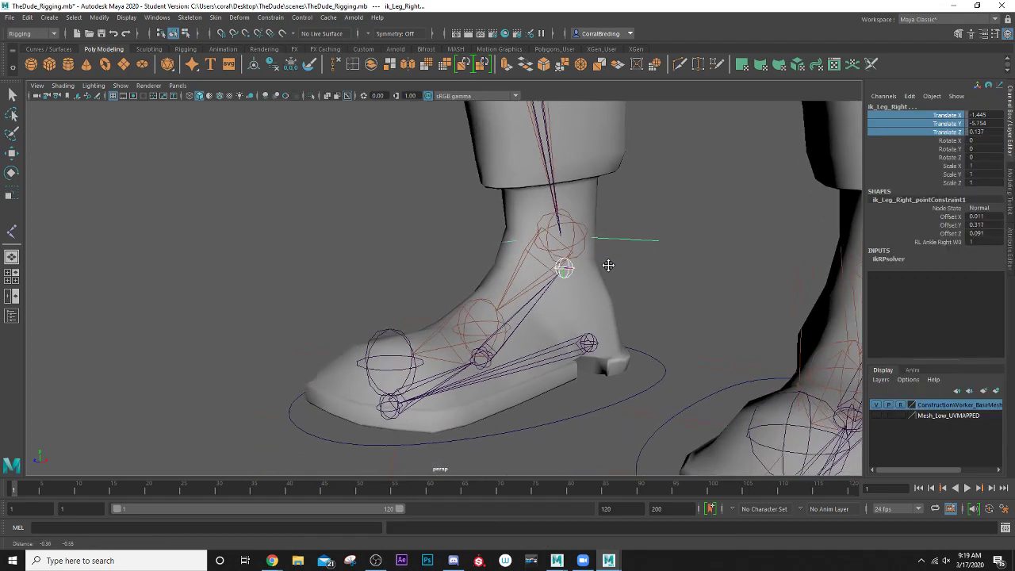
pyautogui.click(493, 363)
pyautogui.keyDown('alt'); pyautogui.moveTo(460, 344); pyautogui.dragTo(504, 361); pyautogui.keyUp('alt')
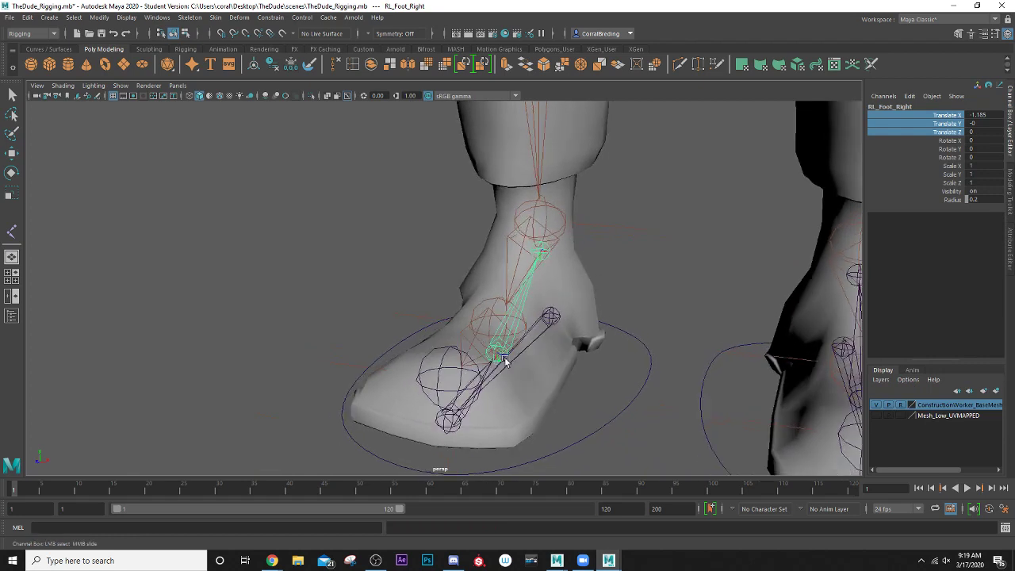
pyautogui.keyDown('shift'); pyautogui.click(431, 317); pyautogui.keyUp('shift')
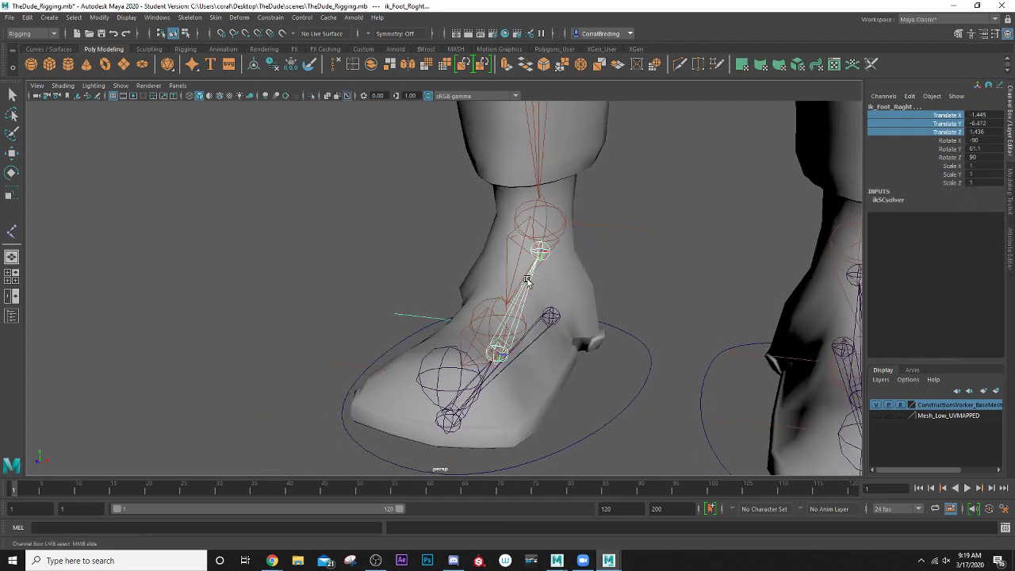
pyautogui.click(269, 17)
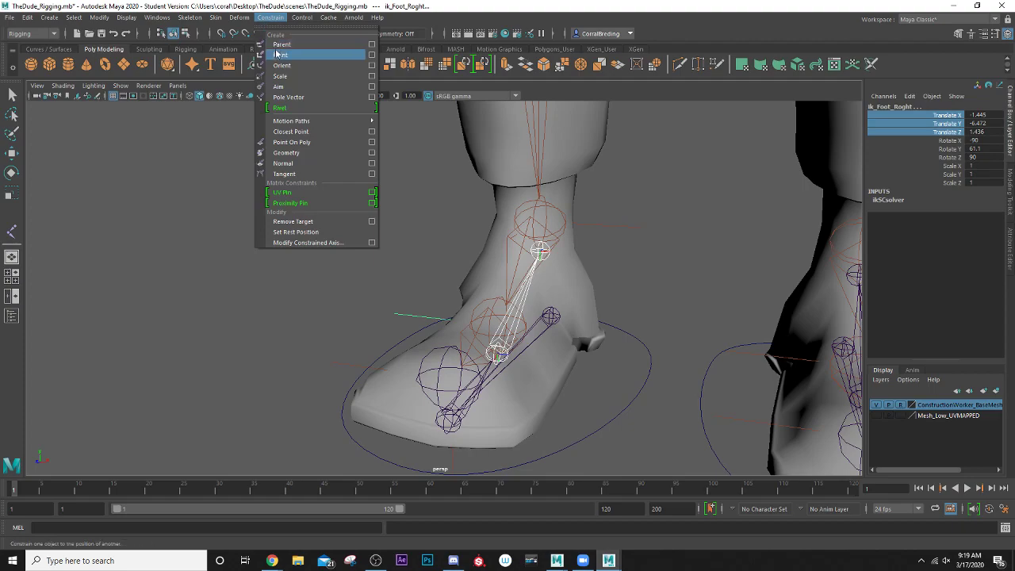
pyautogui.click(279, 54)
# Step: Point constrain the IK handle ik_Toe_Right to the reverse toe joint RL_Toe_Right
pyautogui.keyDown('alt'); pyautogui.moveTo(445, 359); pyautogui.dragTo(399, 356); pyautogui.keyUp('alt')
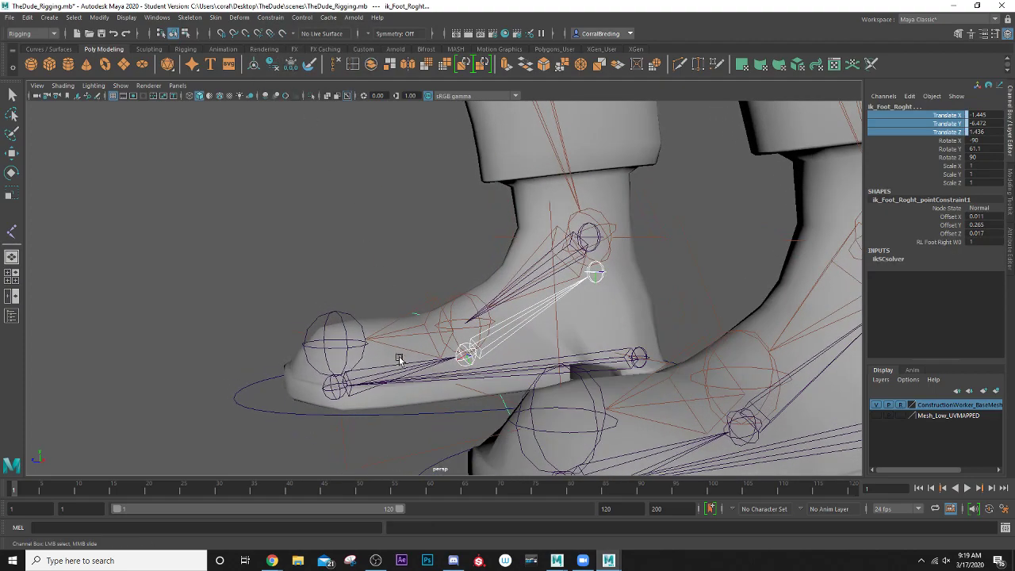
pyautogui.click(338, 389)
pyautogui.click(330, 389)
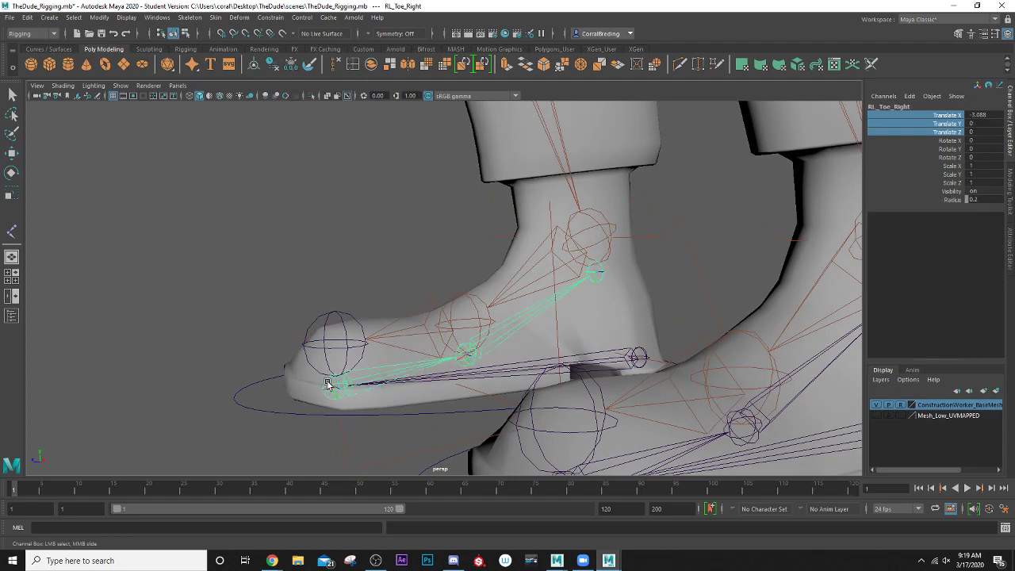
pyautogui.keyDown('alt'); pyautogui.moveTo(327, 384); pyautogui.dragTo(325, 351); pyautogui.keyUp('alt')
pyautogui.click(324, 352)
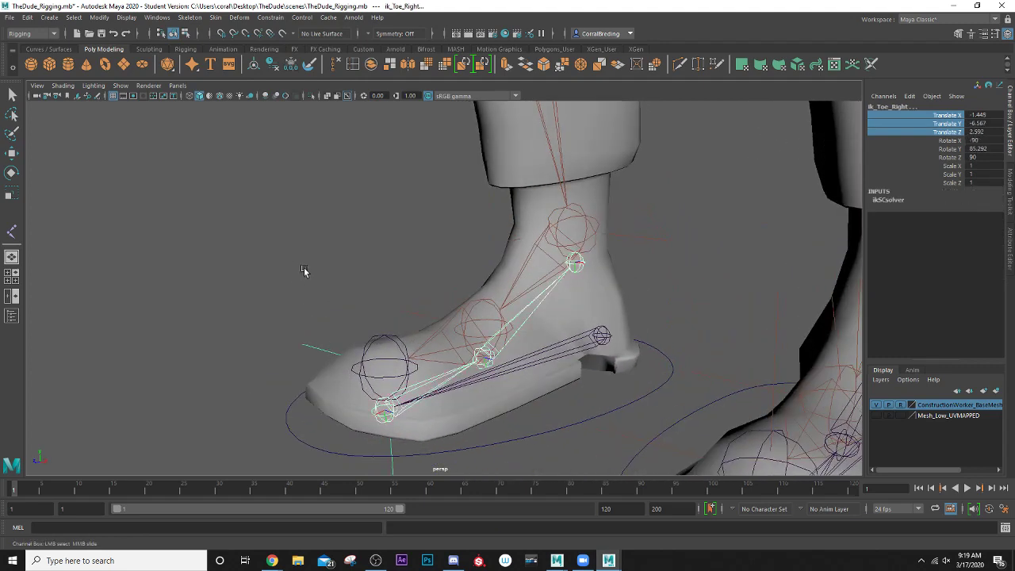
pyautogui.click(270, 17)
pyautogui.click(274, 54)
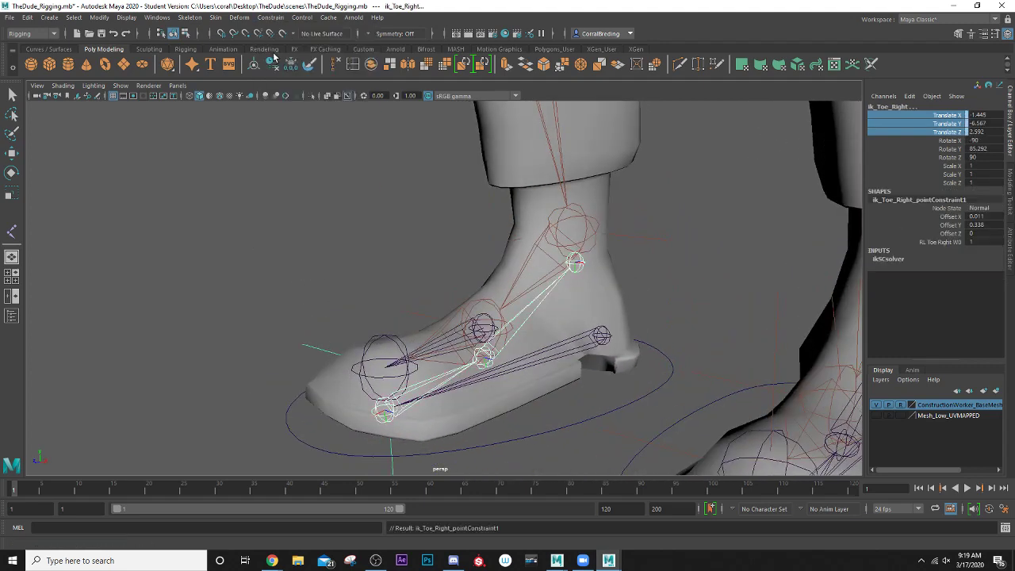
# Step: Test moving and rotating the reverse heel joint RL_Heal_Right, undoing the changes
pyautogui.scroll(-4, 402, 269)
pyautogui.click(389, 248)
pyautogui.press('e')
pyautogui.scroll(2, 394, 271)
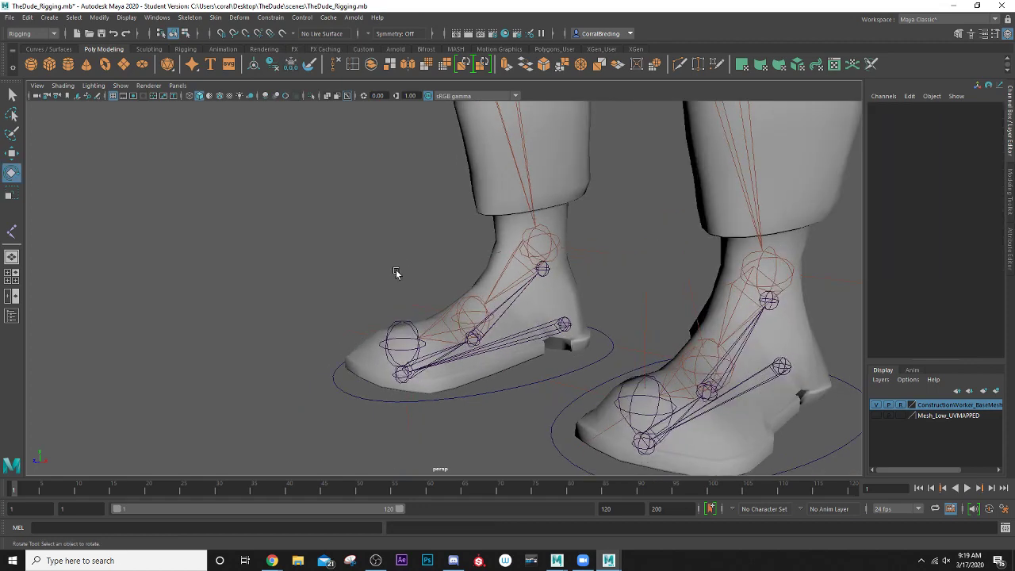
pyautogui.click(565, 324)
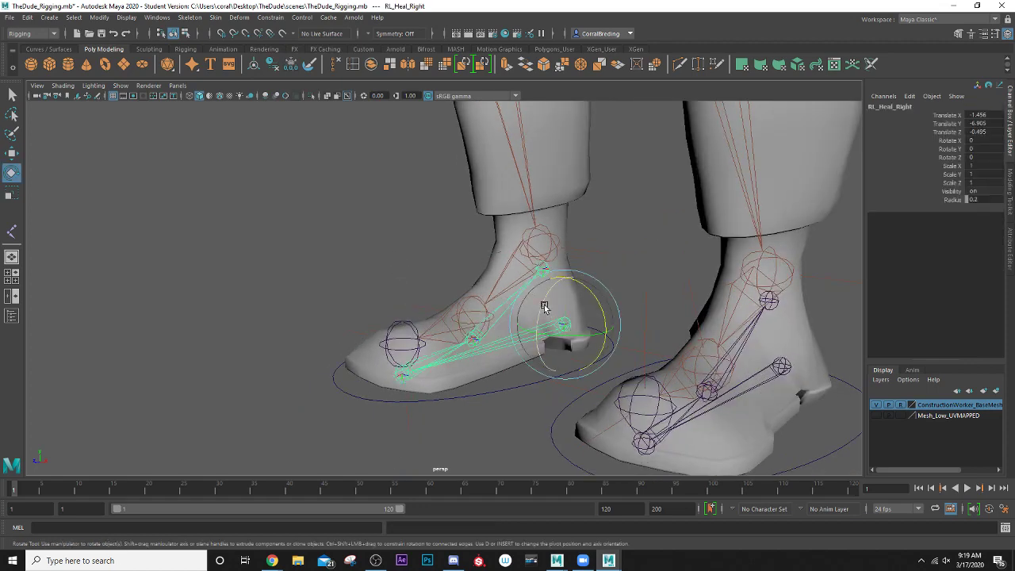
pyautogui.press('w')
pyautogui.moveTo(566, 303)
pyautogui.mouseDown()
pyautogui.moveTo(566, 258)
pyautogui.moveTo(566, 302)
pyautogui.moveTo(550, 270)
pyautogui.moveTo(546, 317)
pyautogui.moveTo(547, 299)
pyautogui.mouseUp()
pyautogui.hotkey('ctrl', 'z')
pyautogui.press('e')
pyautogui.hotkey('ctrl', 'z')
# Step: Test rotating the foot control ctrl_Foot_right about its X axis and undo the rotation
pyautogui.click(491, 391)
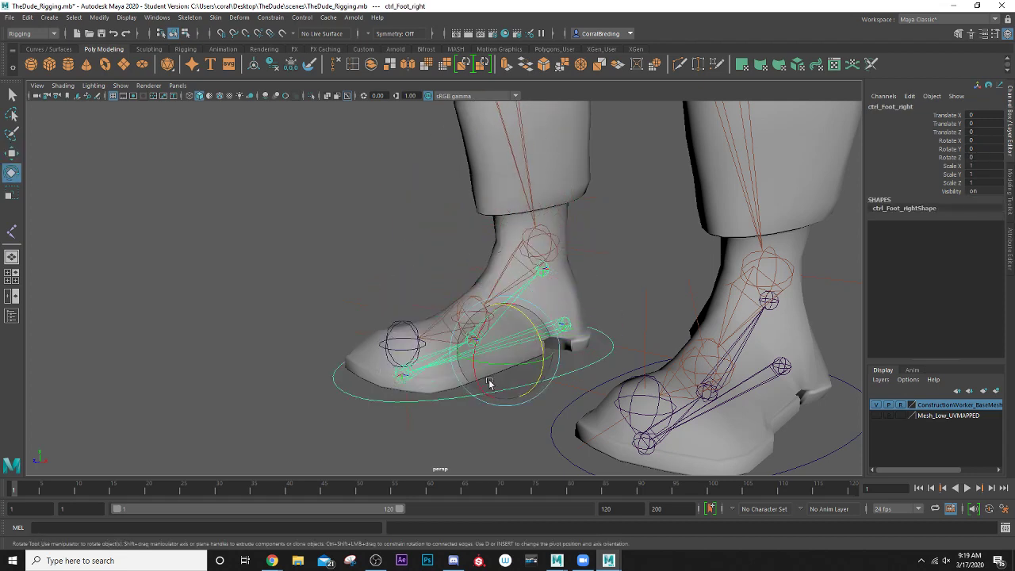
pyautogui.moveTo(482, 336)
pyautogui.mouseDown()
pyautogui.moveTo(478, 351)
pyautogui.moveTo(482, 336)
pyautogui.mouseUp()
pyautogui.hotkey('ctrl', 'z')
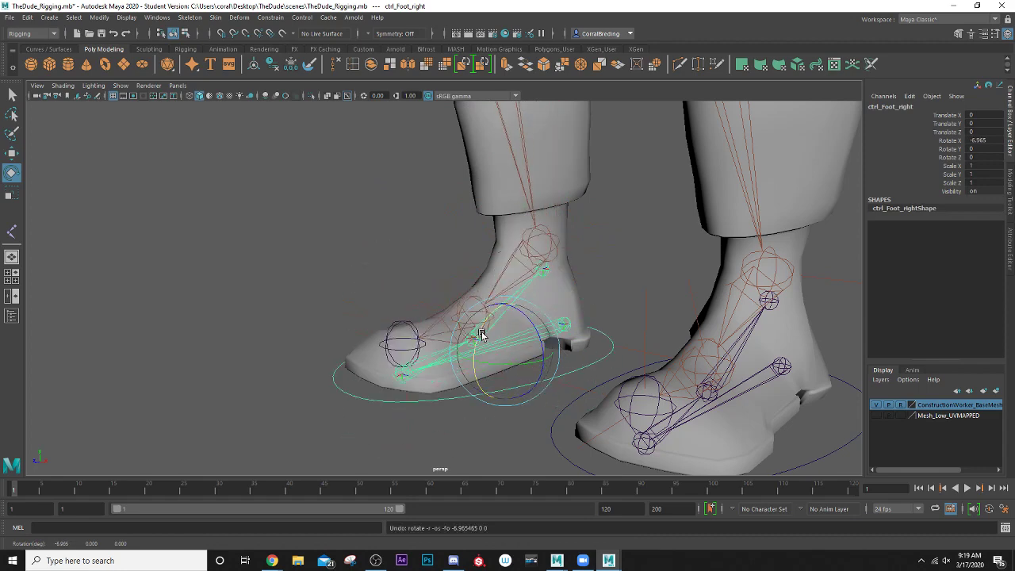
# Step: Test moving the foot control ctrl_Foot_Left to check the leg's bending, and undo the move
pyautogui.scroll(-5, 481, 313)
pyautogui.keyDown('alt'); pyautogui.moveTo(447, 236); pyautogui.dragTo(419, 331, button='middle'); pyautogui.keyUp('alt')
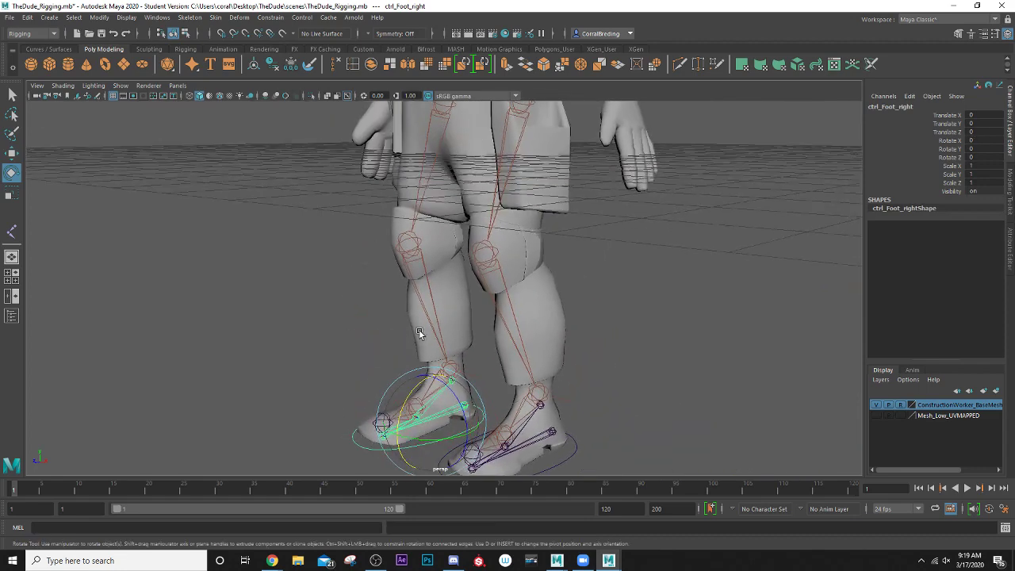
pyautogui.click(597, 320)
pyautogui.scroll(3, 597, 316)
pyautogui.scroll(-5, 594, 315)
pyautogui.keyDown('alt'); pyautogui.moveTo(426, 385); pyautogui.dragTo(390, 356); pyautogui.keyUp('alt')
pyautogui.scroll(3, 484, 379)
pyautogui.click(538, 466)
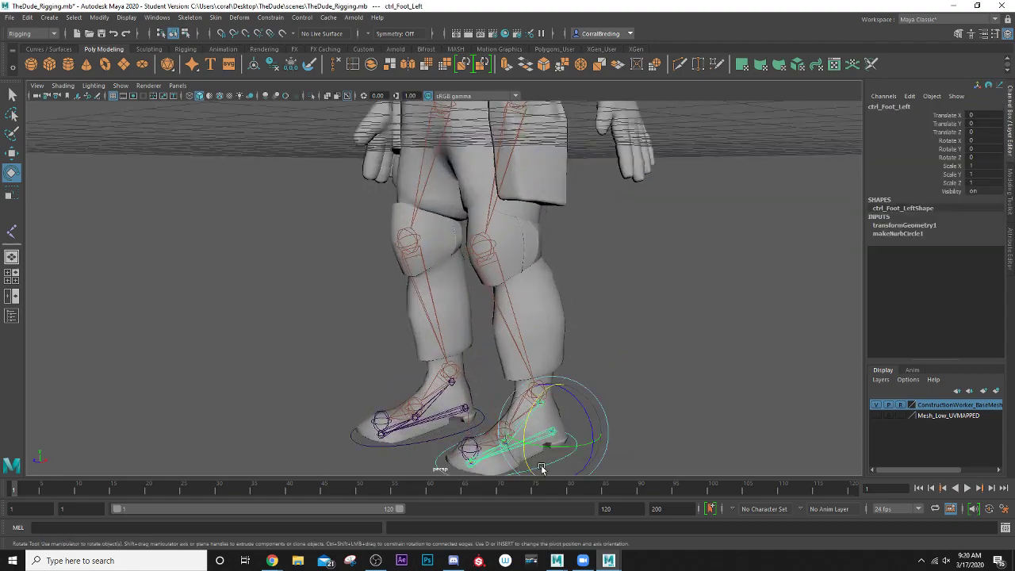
pyautogui.scroll(-3, 532, 451)
pyautogui.press('w')
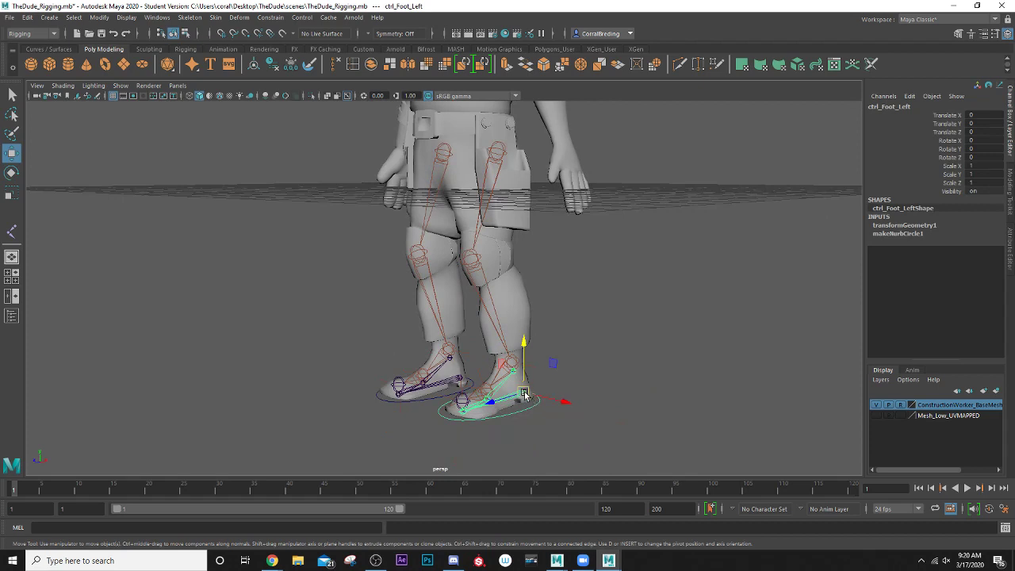
pyautogui.moveTo(530, 410); pyautogui.dragTo(423, 242)
pyautogui.hotkey('ctrl', 'z')
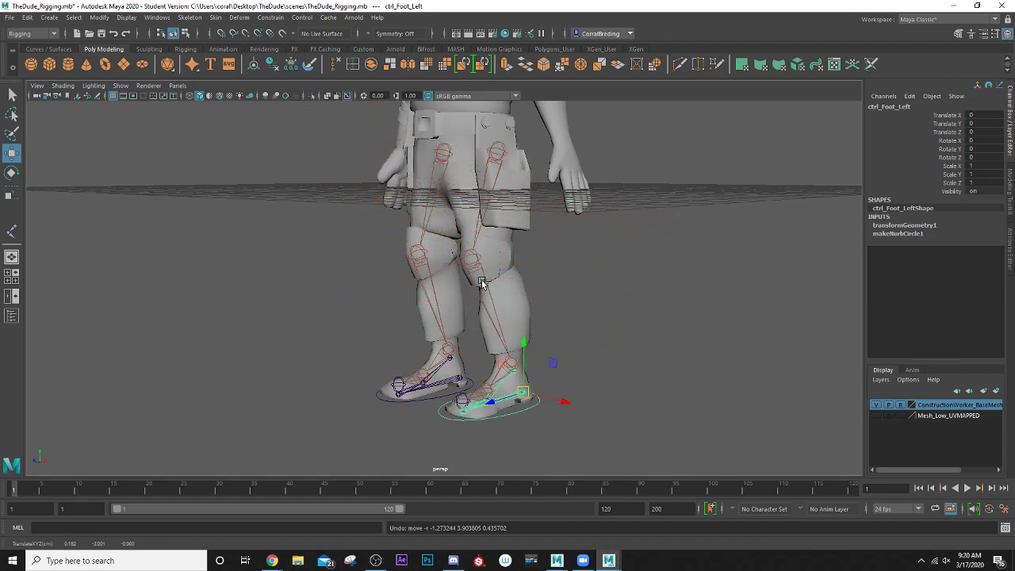
# Step: Examine the hip, knee and ankle joints of both legs from the side and front to judge knee direction
pyautogui.scroll(4, 481, 281)
pyautogui.keyDown('alt'); pyautogui.moveTo(477, 260); pyautogui.dragTo(485, 278, button='middle'); pyautogui.keyUp('alt')
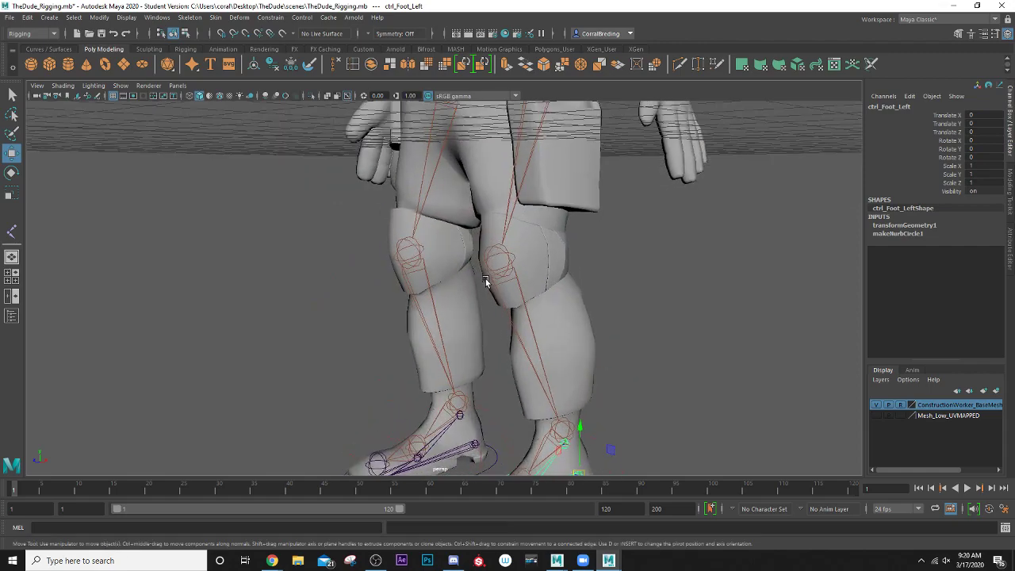
pyautogui.scroll(-2, 485, 278)
pyautogui.keyDown('alt'); pyautogui.moveTo(534, 257); pyautogui.dragTo(430, 227); pyautogui.keyUp('alt')
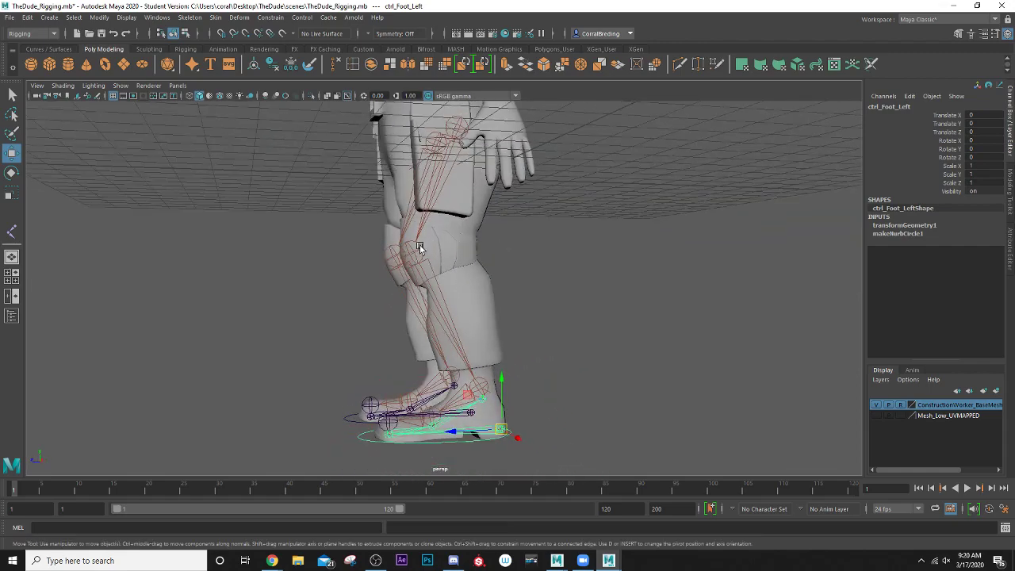
pyautogui.keyDown('alt'); pyautogui.moveTo(431, 277); pyautogui.dragTo(463, 275); pyautogui.keyUp('alt')
pyautogui.scroll(3, 496, 274)
pyautogui.scroll(-3, 505, 268)
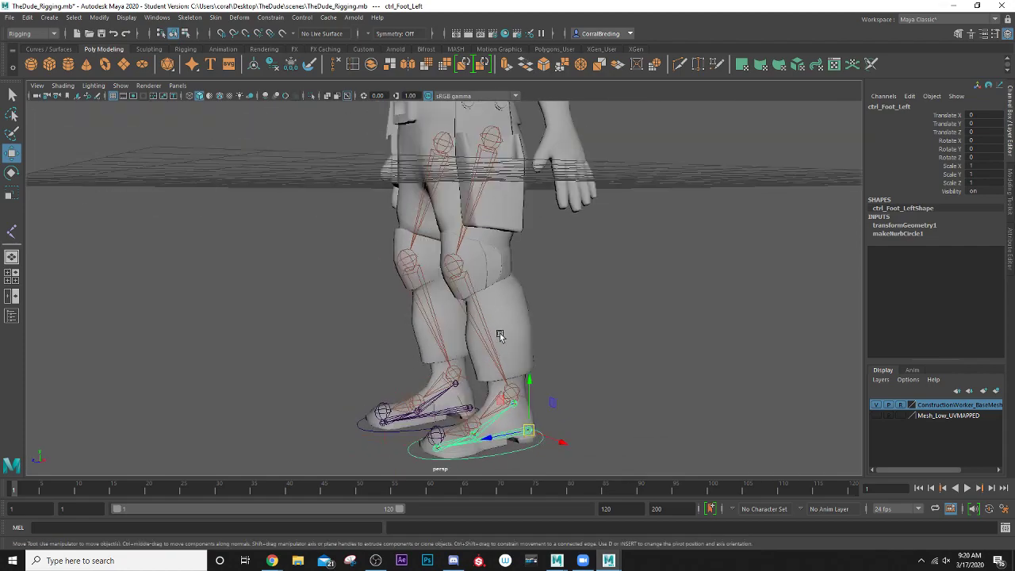
pyautogui.keyDown('alt'); pyautogui.moveTo(499, 333); pyautogui.dragTo(468, 341); pyautogui.keyUp('alt')
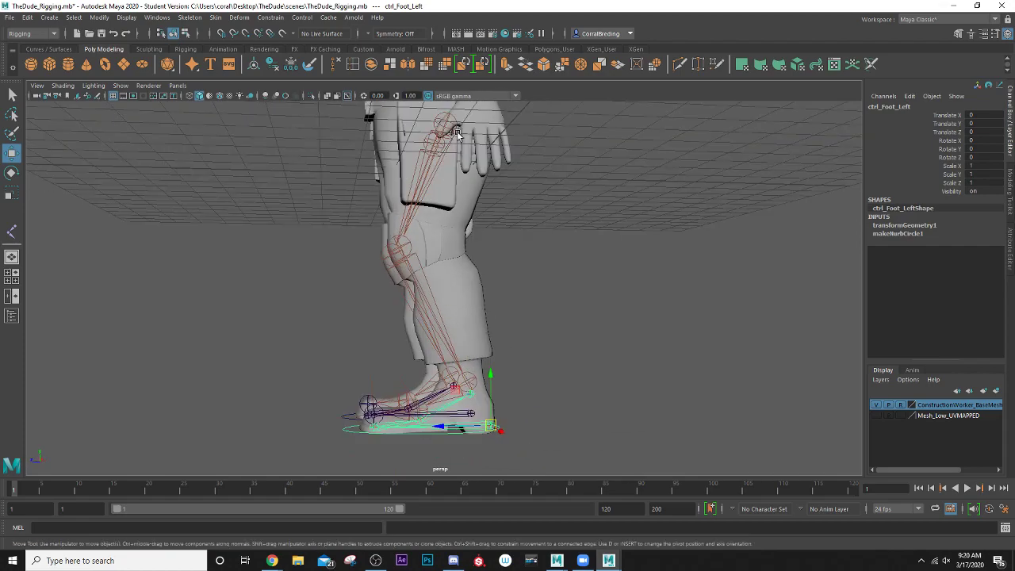
pyautogui.scroll(-1, 453, 223)
pyautogui.keyDown('alt'); pyautogui.moveTo(453, 222); pyautogui.dragTo(452, 283, button='middle'); pyautogui.keyUp('alt')
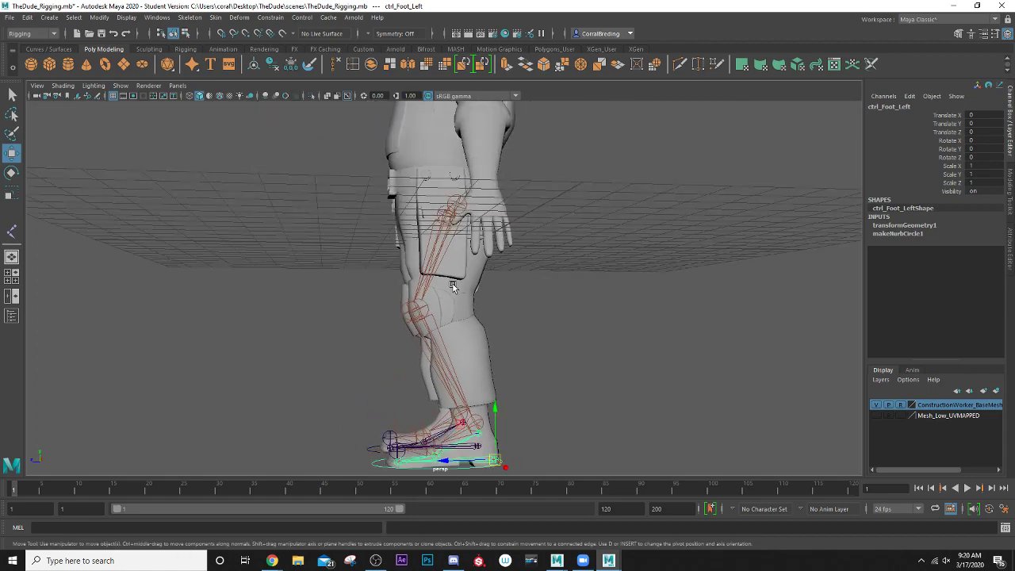
pyautogui.scroll(3, 451, 292)
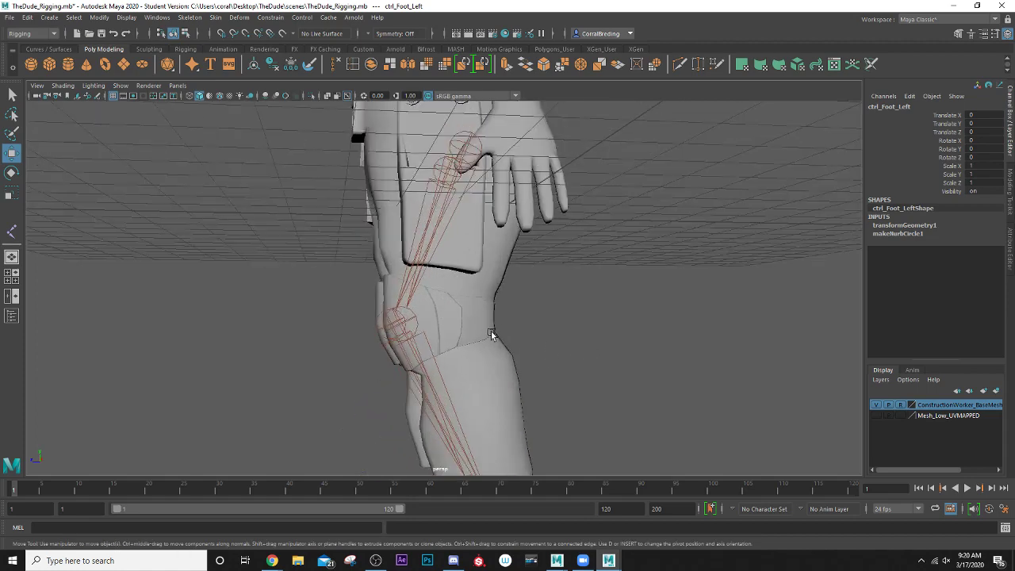
pyautogui.keyDown('alt'); pyautogui.moveTo(399, 319); pyautogui.dragTo(451, 314); pyautogui.keyUp('alt')
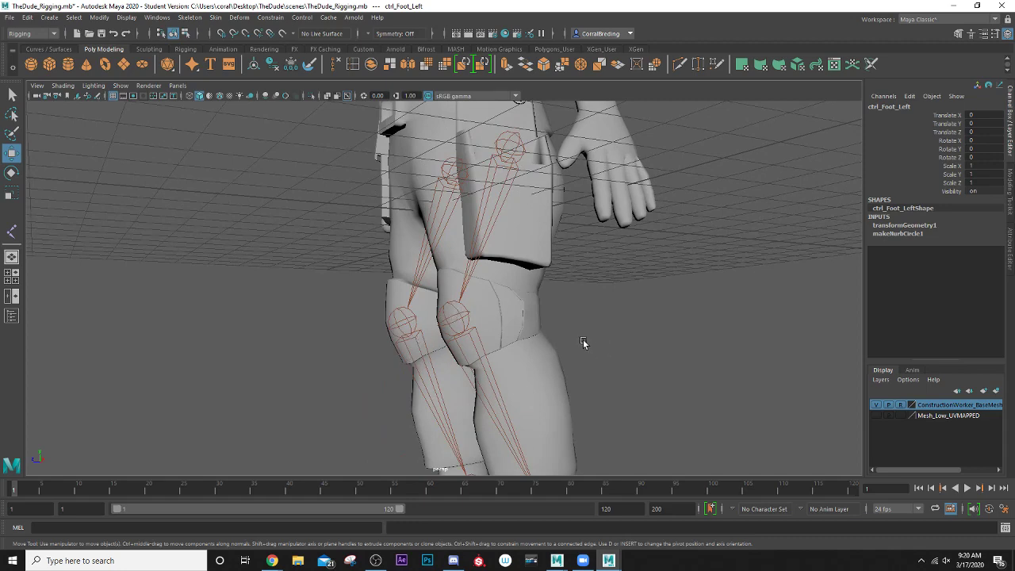
pyautogui.scroll(-2, 493, 163)
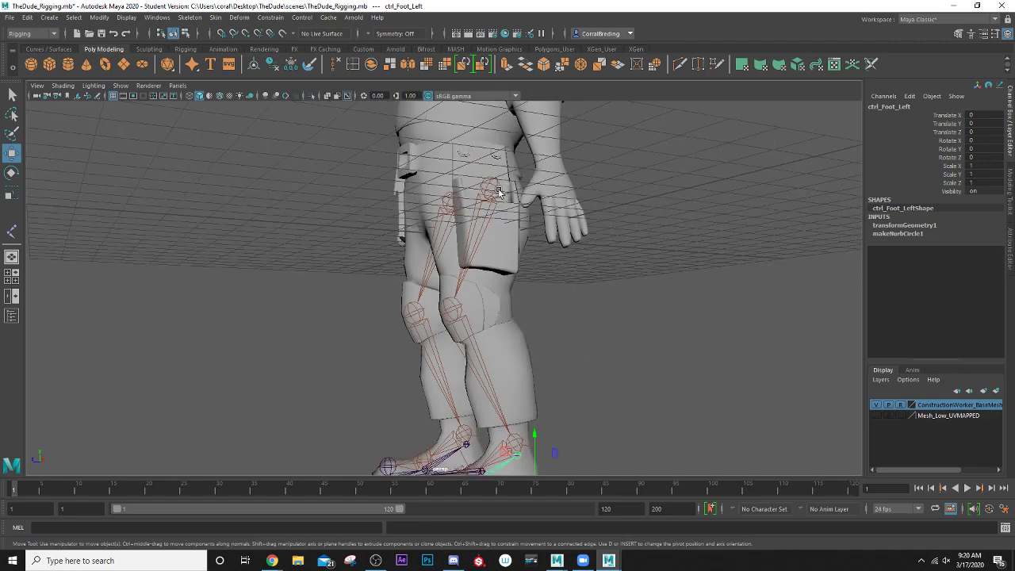
pyautogui.scroll(-2, 489, 176)
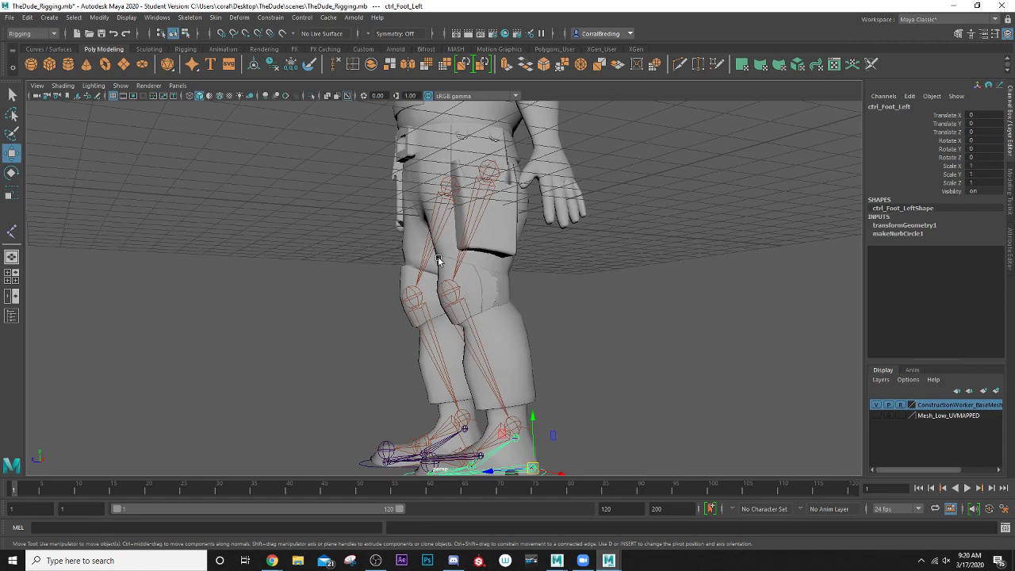
pyautogui.moveTo(438, 261)
pyautogui.keyDown('alt'); pyautogui.mouseDown()
pyautogui.moveTo(502, 317)
pyautogui.moveTo(456, 257)
pyautogui.mouseUp(); pyautogui.keyUp('alt')
pyautogui.scroll(3, 456, 257)
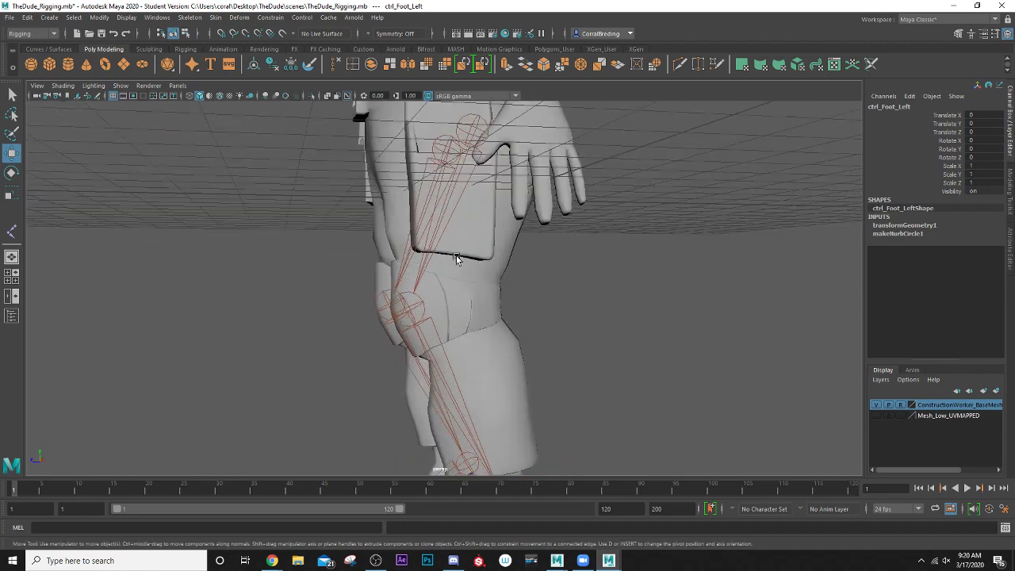
pyautogui.keyDown('alt'); pyautogui.moveTo(386, 294); pyautogui.dragTo(440, 187); pyautogui.keyUp('alt')
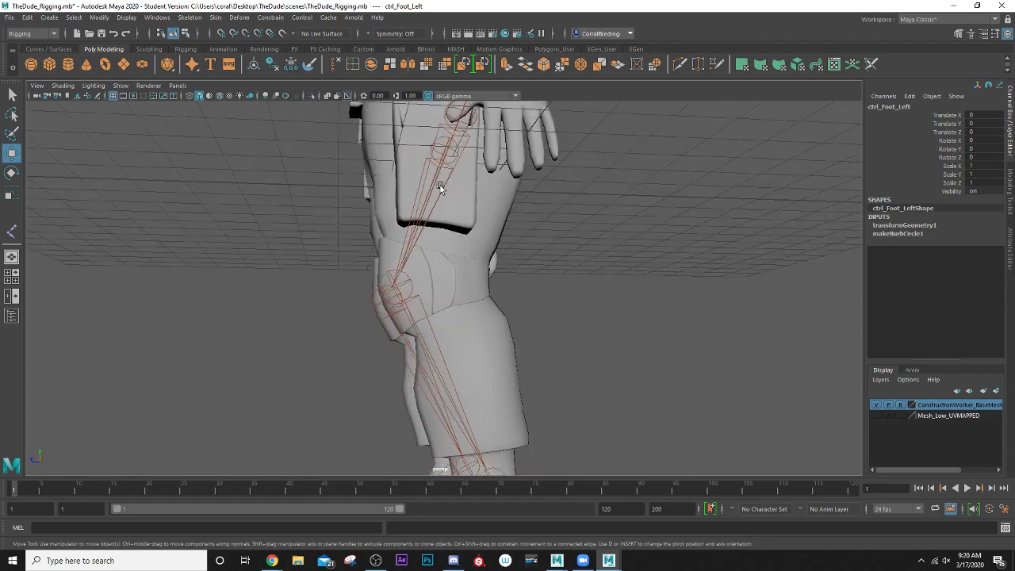
pyautogui.scroll(-3, 455, 266)
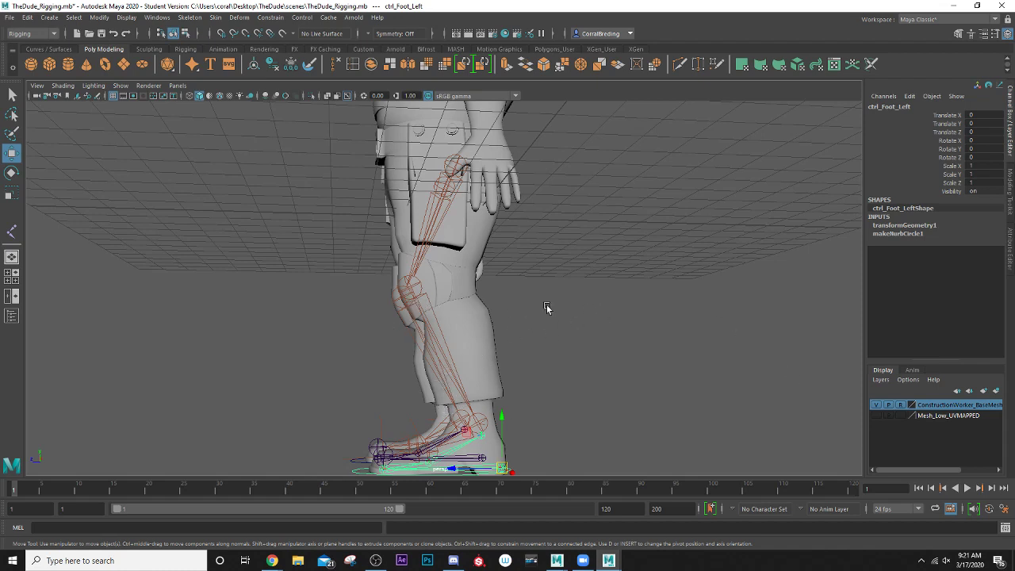
pyautogui.scroll(3, 437, 290)
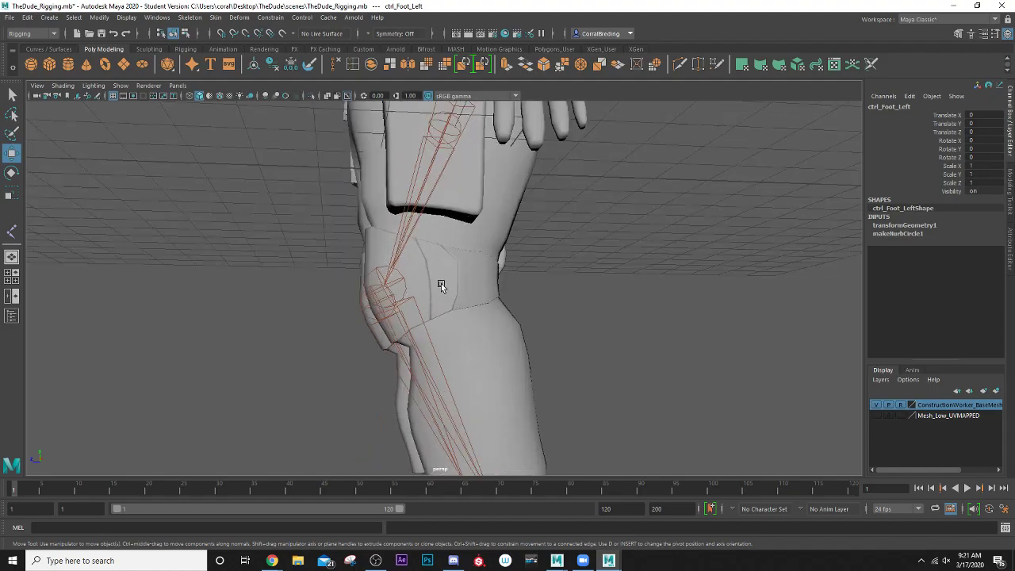
pyautogui.scroll(-3, 441, 283)
pyautogui.keyDown('alt'); pyautogui.moveTo(441, 283); pyautogui.dragTo(414, 296); pyautogui.keyUp('alt')
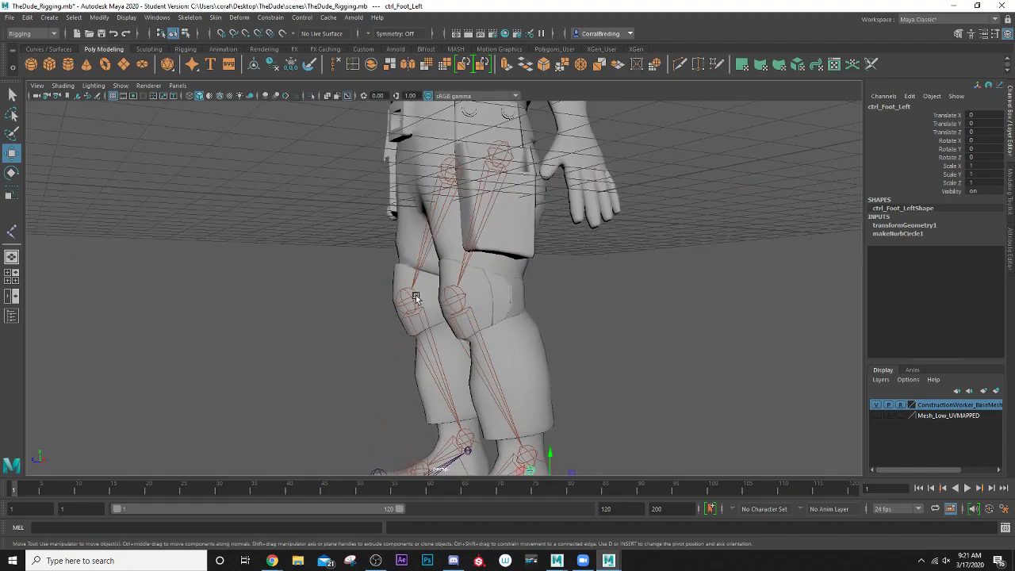
pyautogui.keyDown('alt'); pyautogui.moveTo(474, 314); pyautogui.dragTo(605, 305); pyautogui.keyUp('alt')
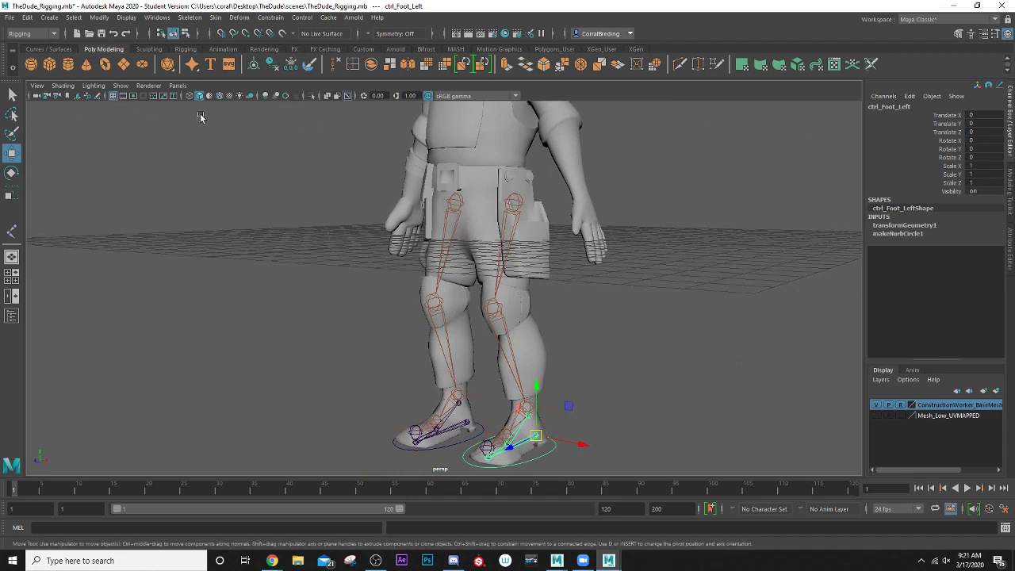
# Step: Create a NURBS circle and move it to the left knee, at about X 1.912, Y -1.265, Z 2.804
pyautogui.click(50, 17)
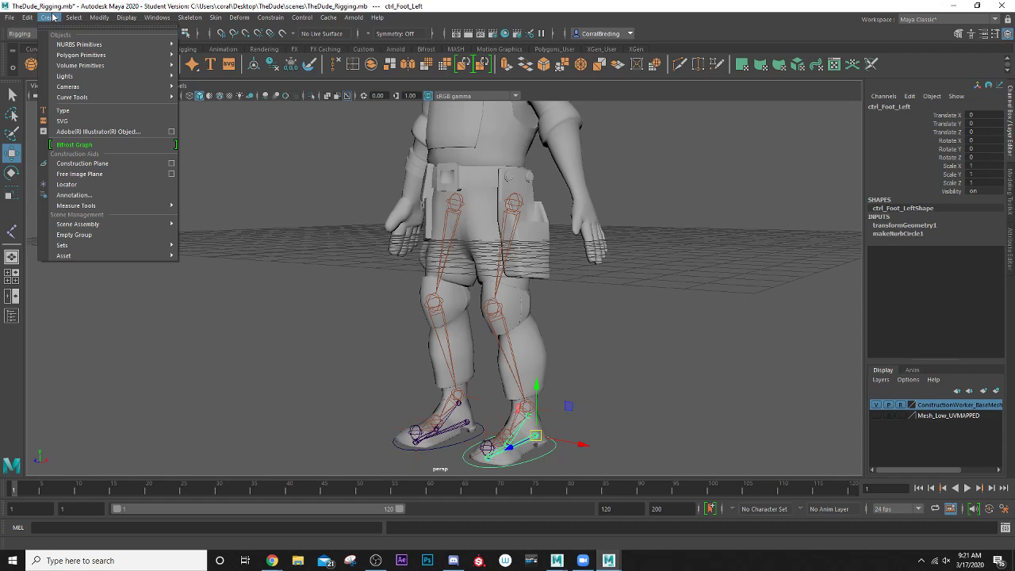
pyautogui.moveTo(85, 79)
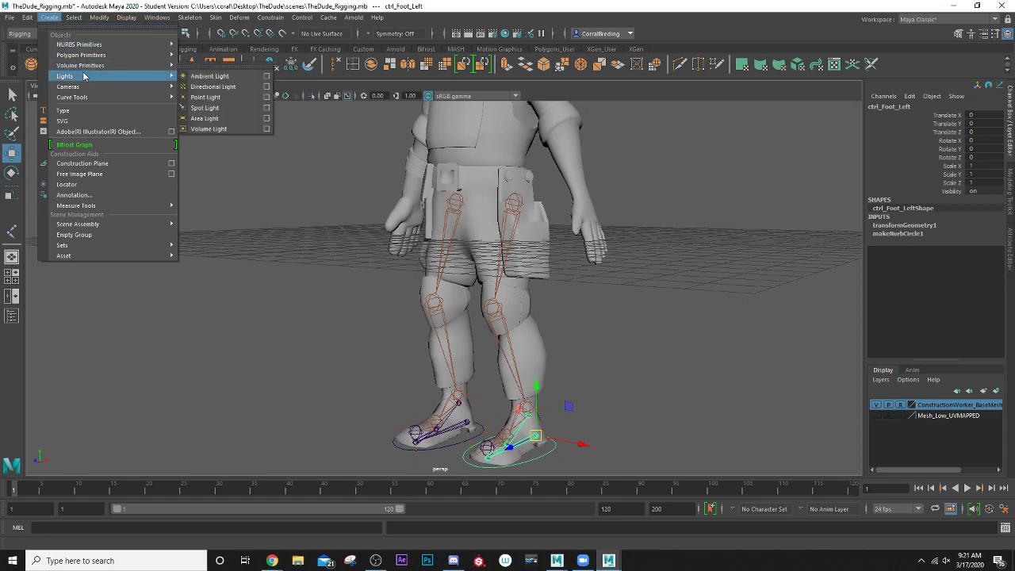
pyautogui.moveTo(100, 46)
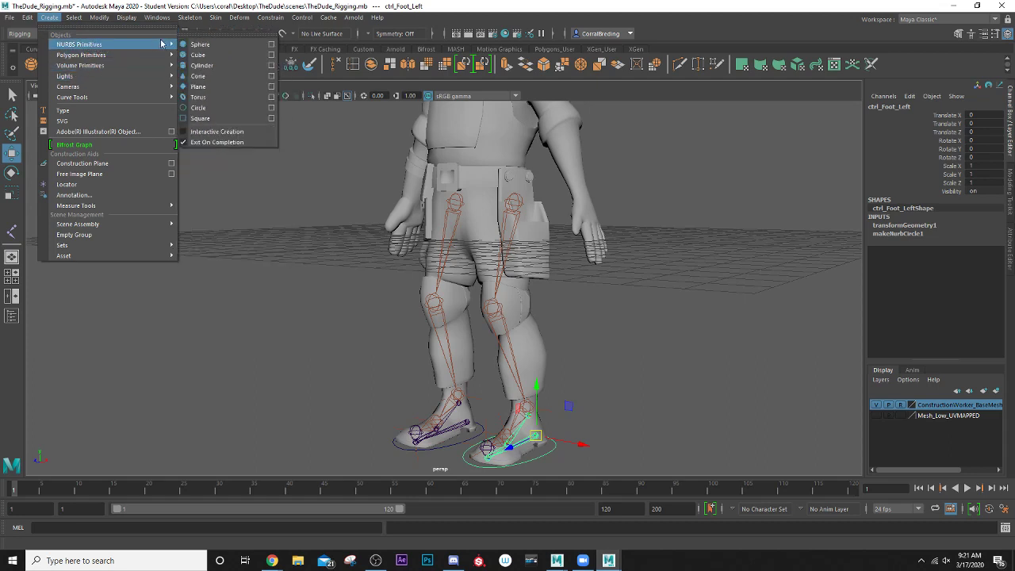
pyautogui.click(198, 107)
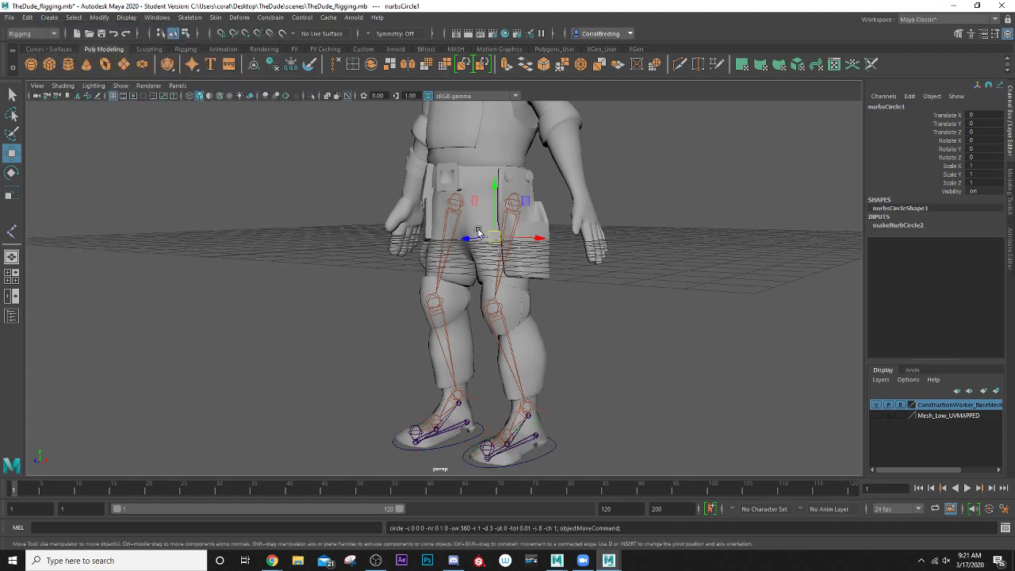
pyautogui.moveTo(478, 232); pyautogui.dragTo(437, 284)
pyautogui.moveTo(499, 310); pyautogui.dragTo(555, 331)
pyautogui.moveTo(505, 271); pyautogui.dragTo(506, 303)
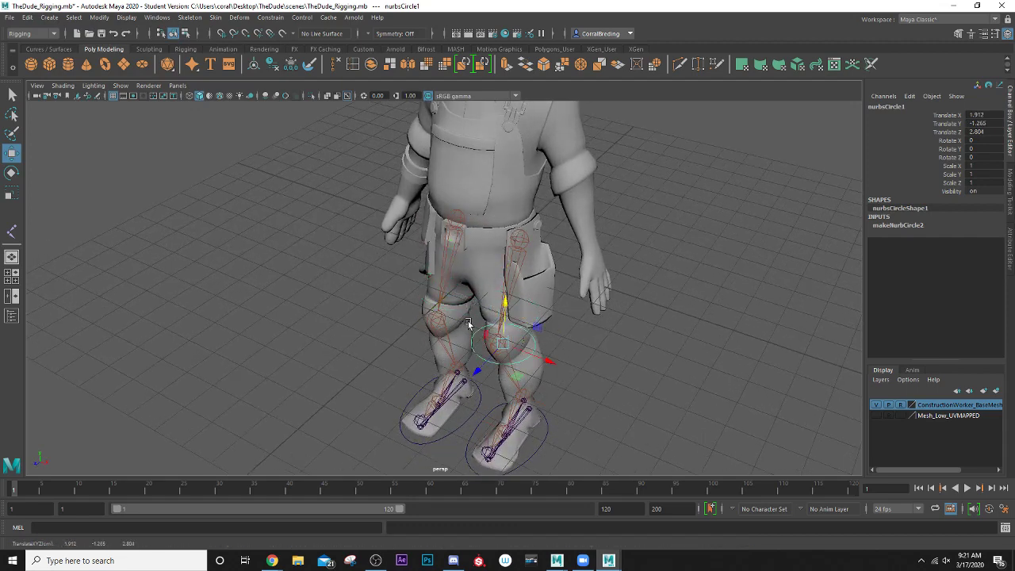
# Step: Move the circle forward to about Z 3.903 and set its Rotate X to 90
pyautogui.scroll(5, 453, 315)
pyautogui.keyDown('alt'); pyautogui.moveTo(452, 316); pyautogui.dragTo(442, 276, button='middle'); pyautogui.keyUp('alt')
pyautogui.keyDown('alt'); pyautogui.moveTo(443, 274); pyautogui.dragTo(367, 277); pyautogui.keyUp('alt')
pyautogui.press('e')
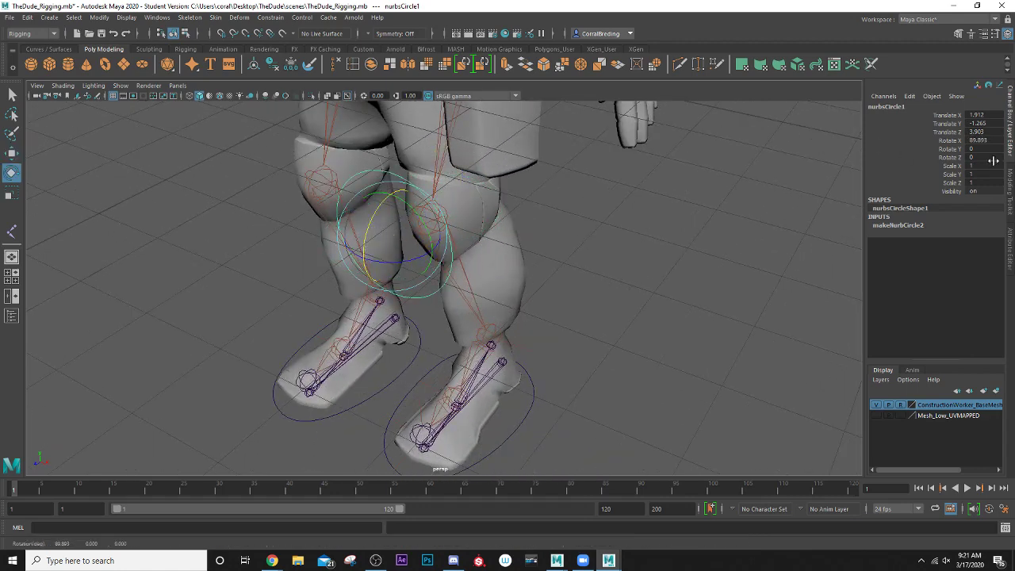
pyautogui.doubleClick(980, 140)
pyautogui.write('90')
pyautogui.press('Return')
pyautogui.scroll(3, 526, 242)
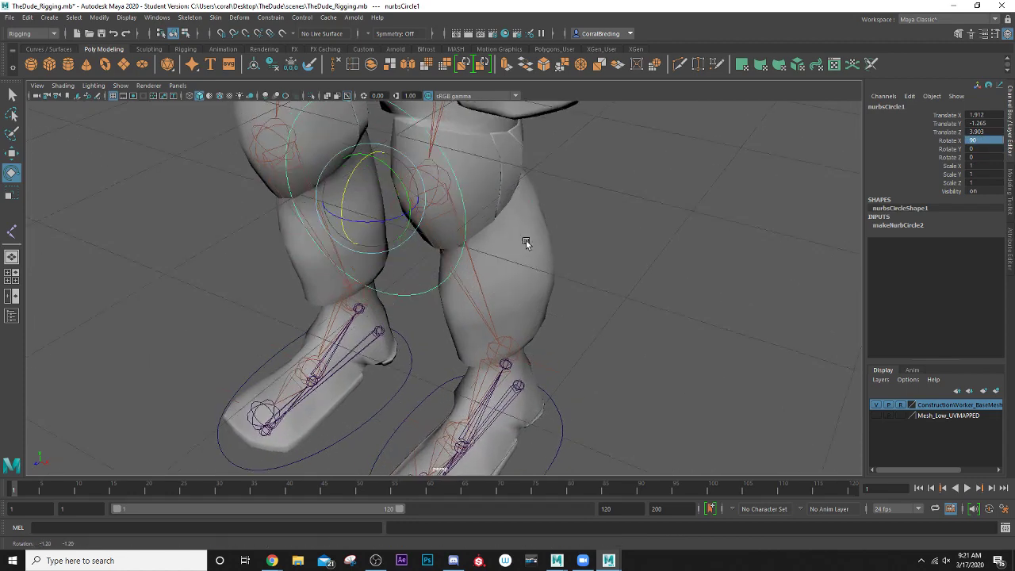
# Step: Snap the circle to the left knee joint, then duplicate it and place the copy at the right knee joint
pyautogui.keyDown('alt'); pyautogui.moveTo(526, 242); pyautogui.dragTo(508, 203); pyautogui.keyUp('alt')
pyautogui.keyDown('alt'); pyautogui.moveTo(507, 203); pyautogui.dragTo(498, 305, button='middle'); pyautogui.keyUp('alt')
pyautogui.scroll(-2, 489, 281)
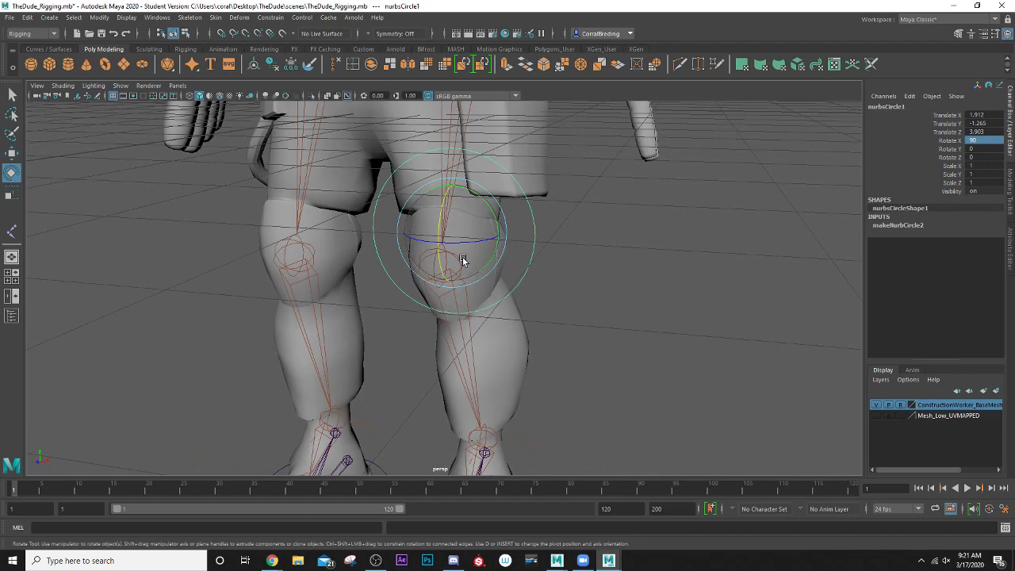
pyautogui.press('w')
pyautogui.press('v')
pyautogui.scroll(-2, 453, 233)
pyautogui.moveTo(451, 194); pyautogui.dragTo(384, 277)
pyautogui.hotkey('ctrl', 'd')
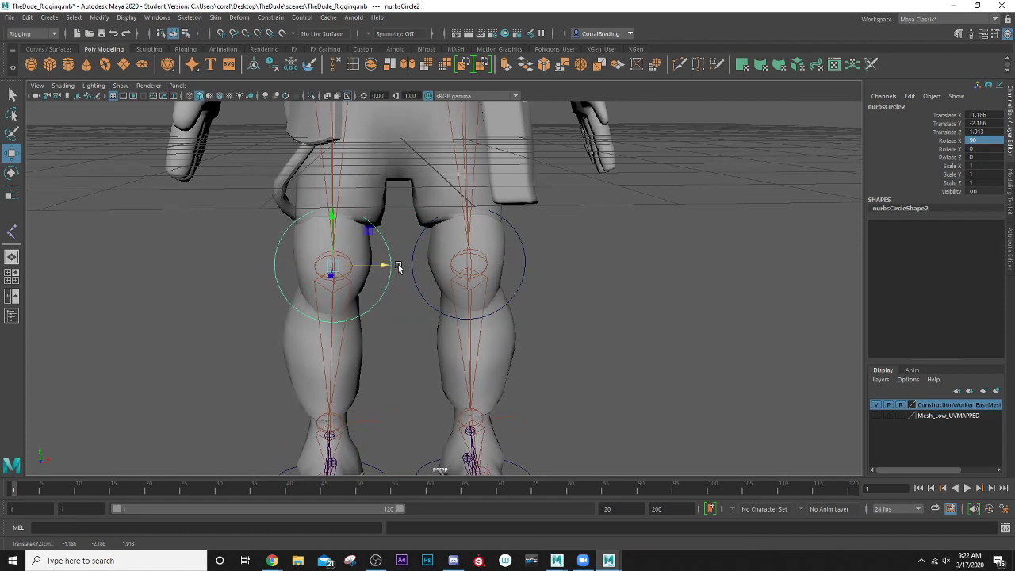
pyautogui.keyDown('alt'); pyautogui.moveTo(489, 282); pyautogui.dragTo(434, 284); pyautogui.keyUp('alt')
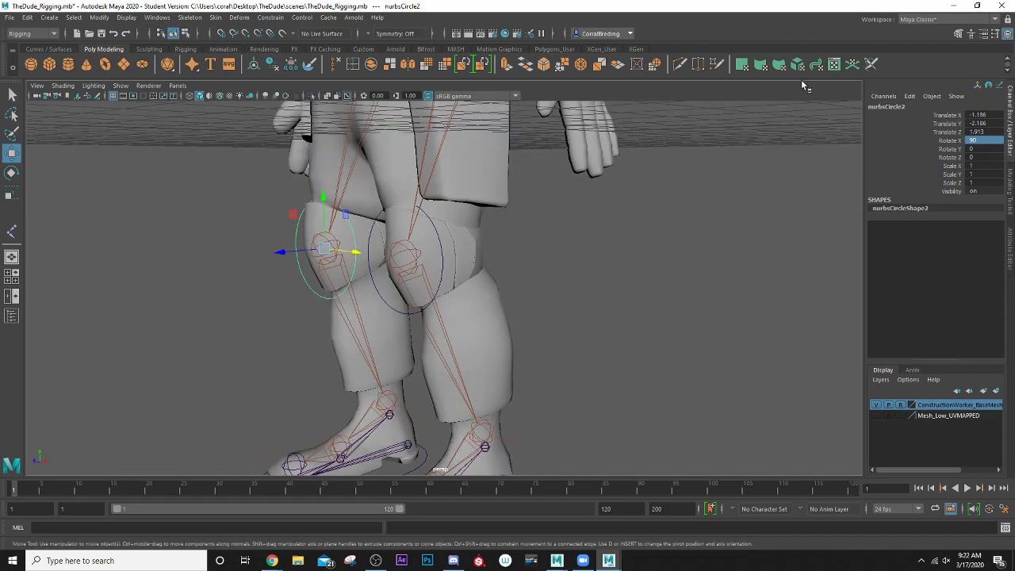
# Step: Move both knee circles forward in front of the knees to about Z 3.246 and freeze their transformations
pyautogui.click(382, 298)
pyautogui.moveTo(362, 262); pyautogui.dragTo(342, 270)
pyautogui.scroll(-3, 303, 275)
pyautogui.moveTo(327, 270); pyautogui.dragTo(298, 272)
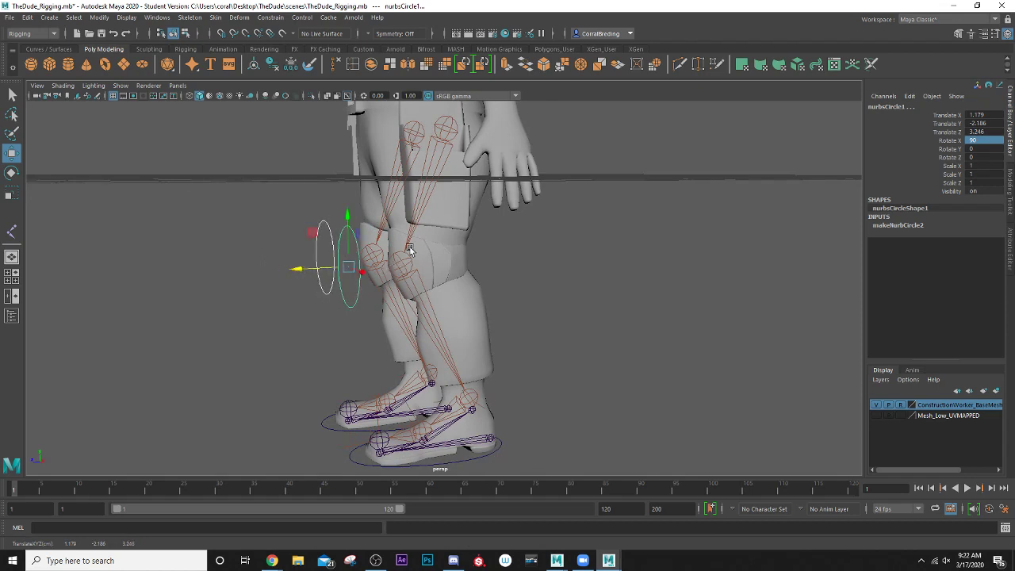
pyautogui.click(290, 65)
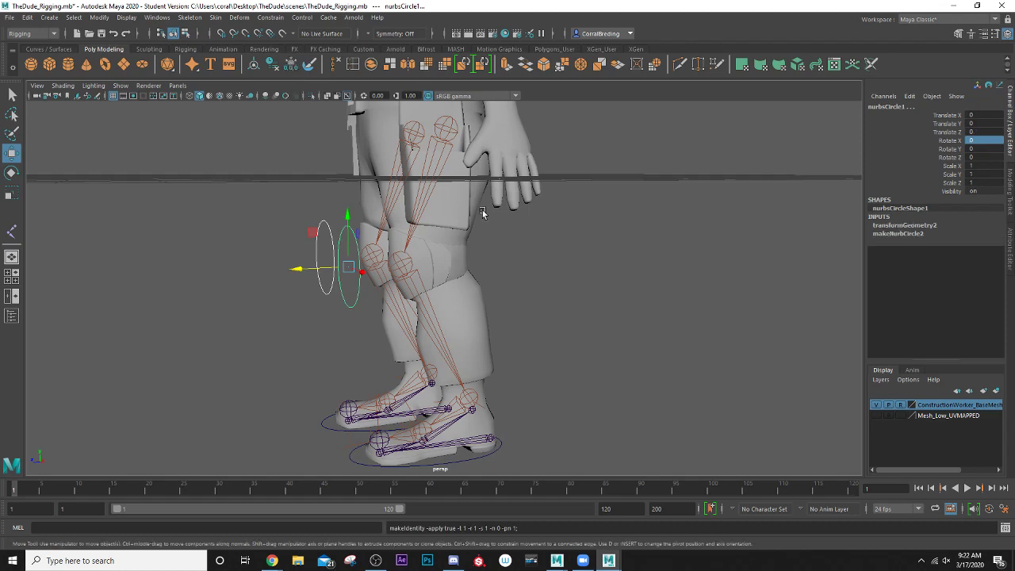
# Step: Scale both knee circles down uniformly to about 0.589 and freeze their transformations
pyautogui.click(350, 305)
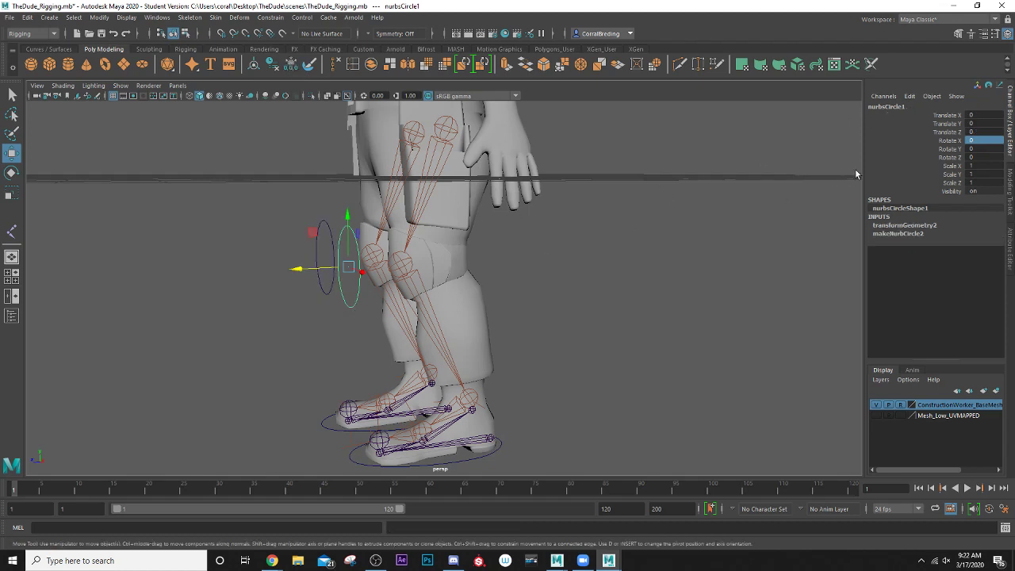
pyautogui.click(885, 106)
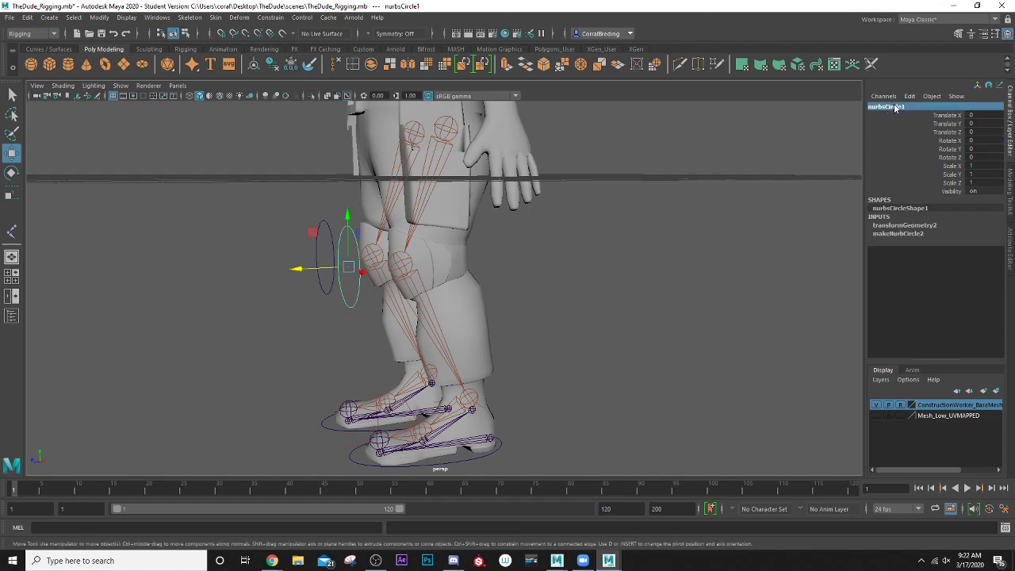
pyautogui.keyDown('shift'); pyautogui.click(327, 293); pyautogui.keyUp('shift')
pyautogui.press('r')
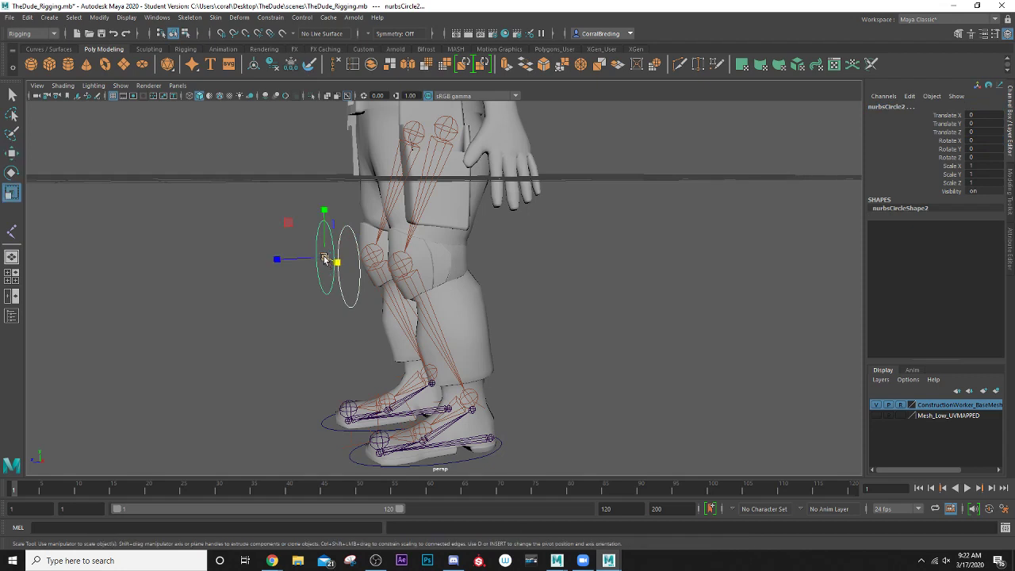
pyautogui.moveTo(325, 258); pyautogui.dragTo(301, 263)
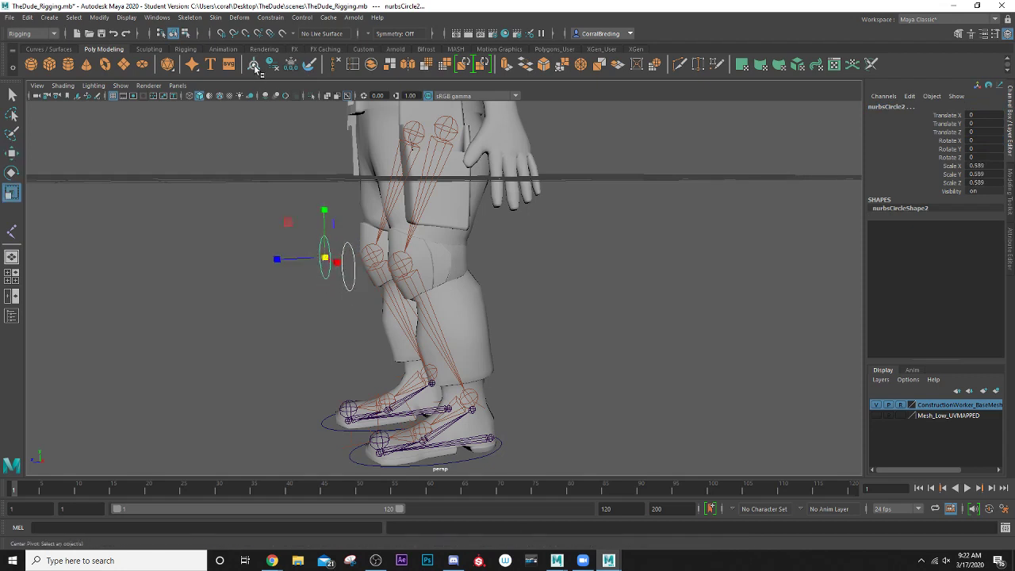
pyautogui.click(290, 65)
pyautogui.scroll(4, 352, 279)
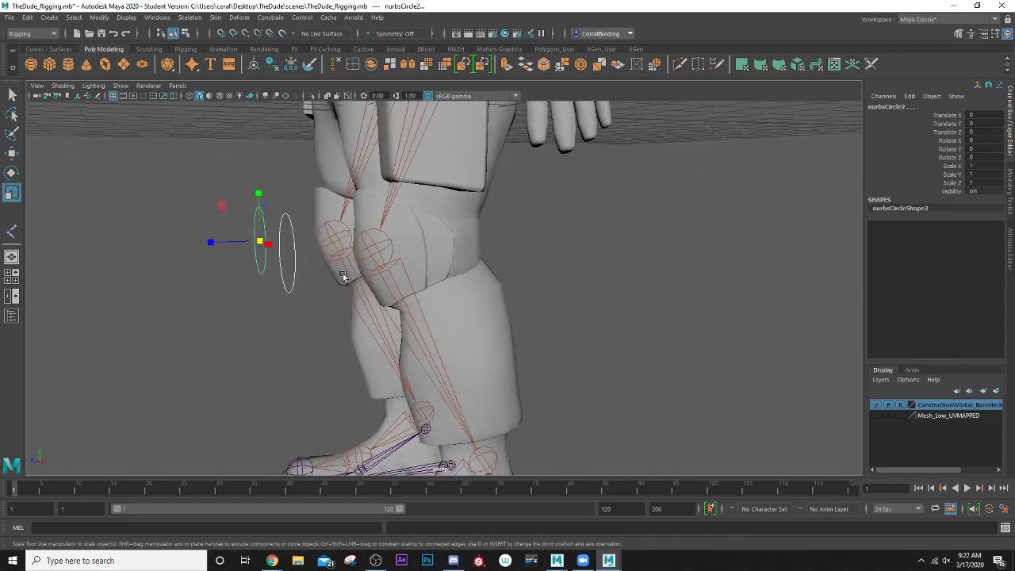
# Step: Select alternating control vertices on the right knee circle and scale them inward to form a four-pointed star
pyautogui.keyDown('alt'); pyautogui.moveTo(277, 278); pyautogui.dragTo(254, 268); pyautogui.keyUp('alt')
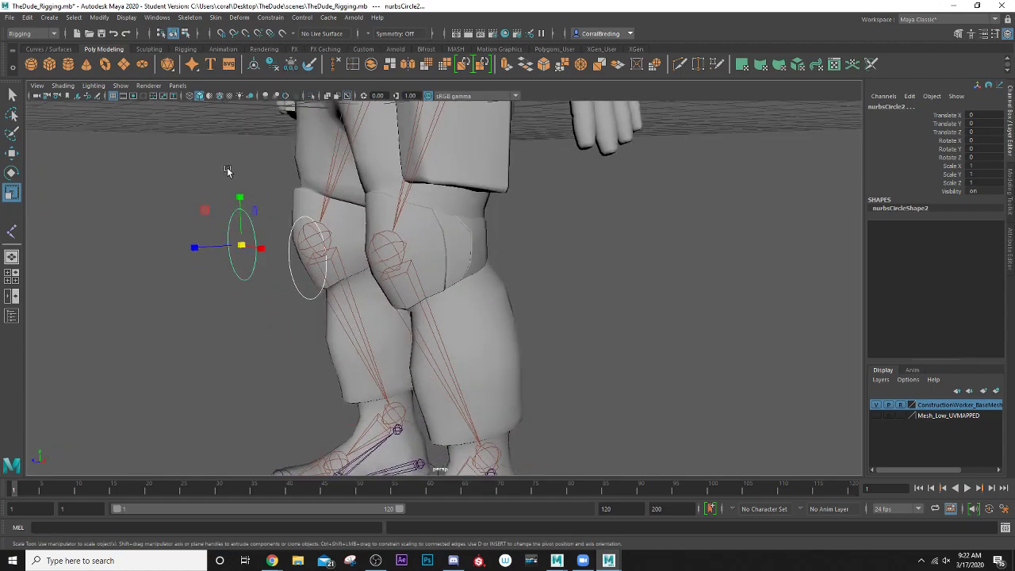
pyautogui.moveTo(228, 166); pyautogui.dragTo(207, 166, button='right')
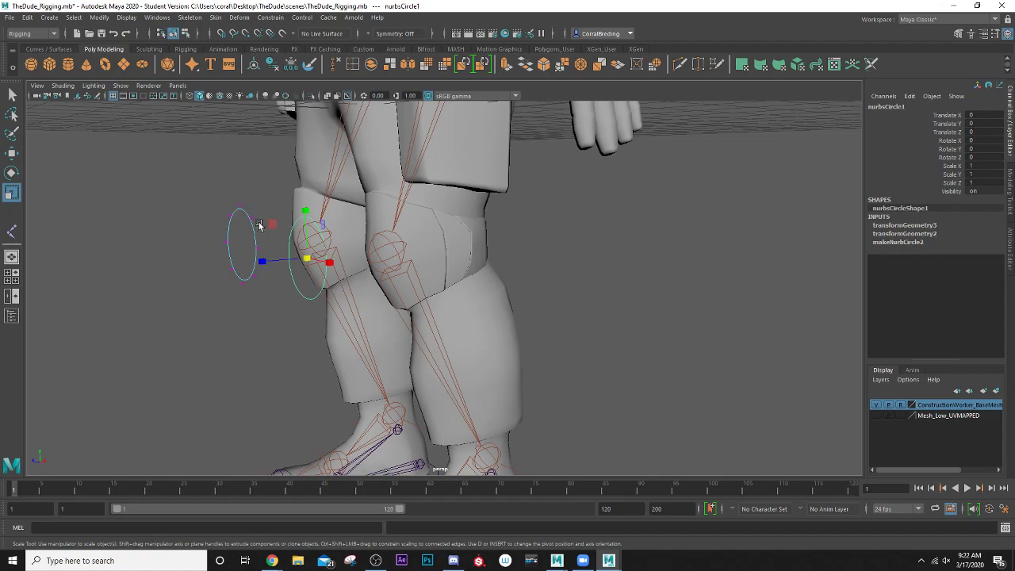
pyautogui.moveTo(297, 300); pyautogui.dragTo(279, 290, button='right')
pyautogui.keyDown('alt'); pyautogui.moveTo(279, 290); pyautogui.dragTo(321, 295); pyautogui.keyUp('alt')
pyautogui.moveTo(206, 234); pyautogui.dragTo(276, 260)
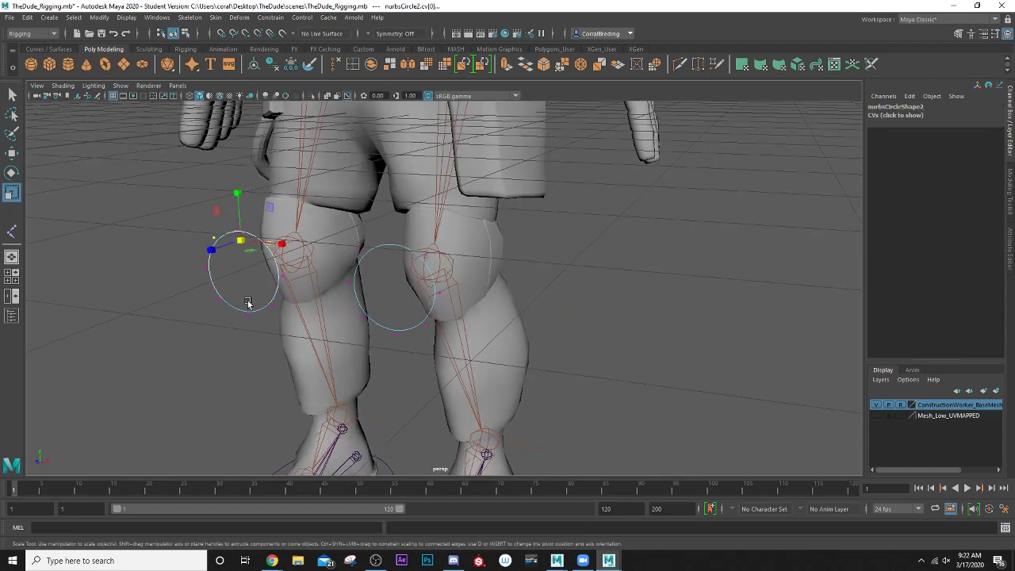
pyautogui.keyDown('shift'); pyautogui.moveTo(214, 291); pyautogui.dragTo(288, 310); pyautogui.keyUp('shift')
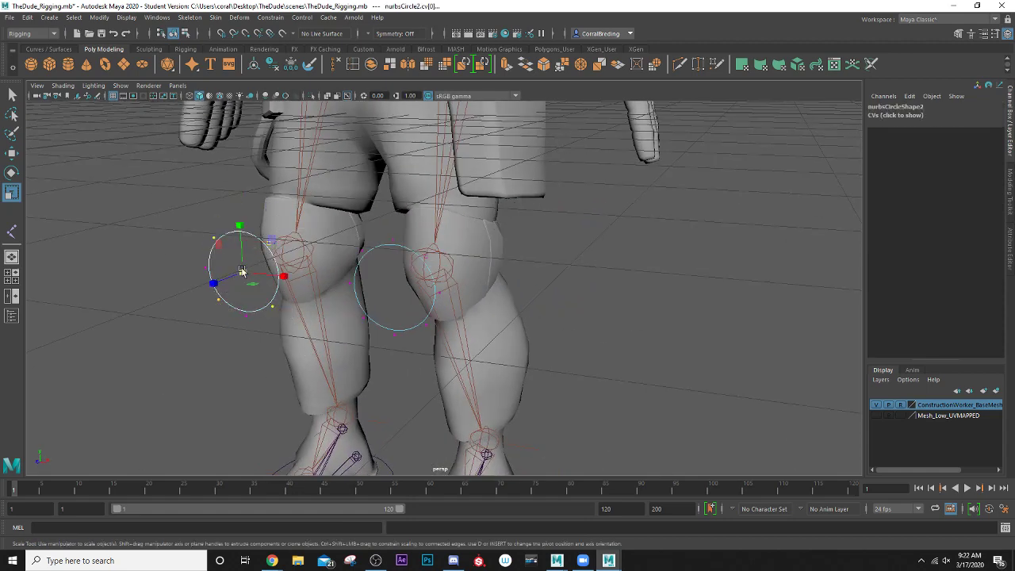
pyautogui.moveTo(242, 272); pyautogui.dragTo(211, 272)
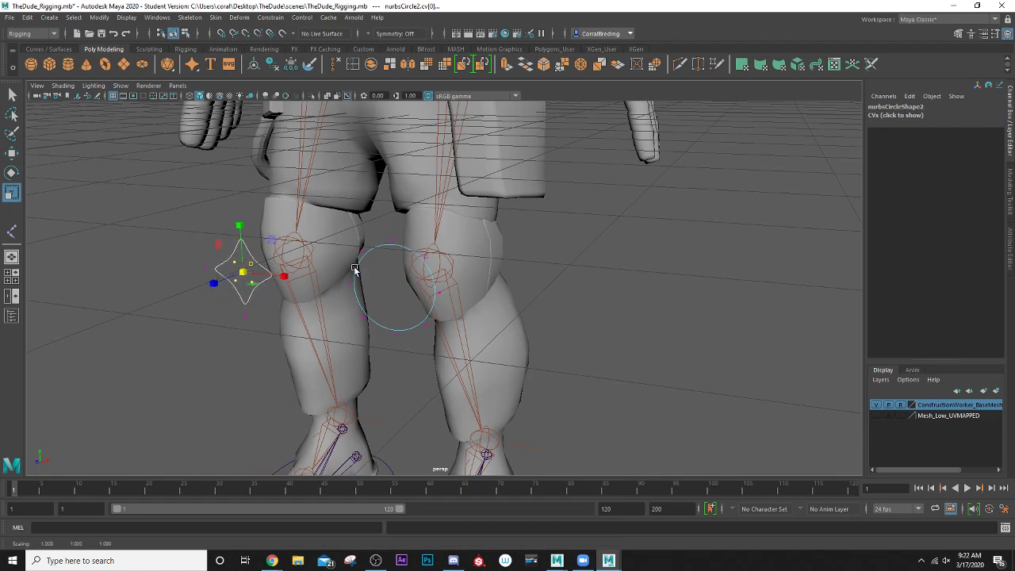
# Step: Scale alternating control vertices of the left knee circle inward to form a matching four-pointed star, and return to object selection
pyautogui.keyDown('alt'); pyautogui.moveTo(369, 262); pyautogui.dragTo(325, 258, button='middle'); pyautogui.keyUp('alt')
pyautogui.moveTo(314, 247); pyautogui.dragTo(396, 266)
pyautogui.hotkey('ctrl', 'z')
pyautogui.keyDown('alt'); pyautogui.moveTo(324, 302); pyautogui.dragTo(331, 281); pyautogui.keyUp('alt')
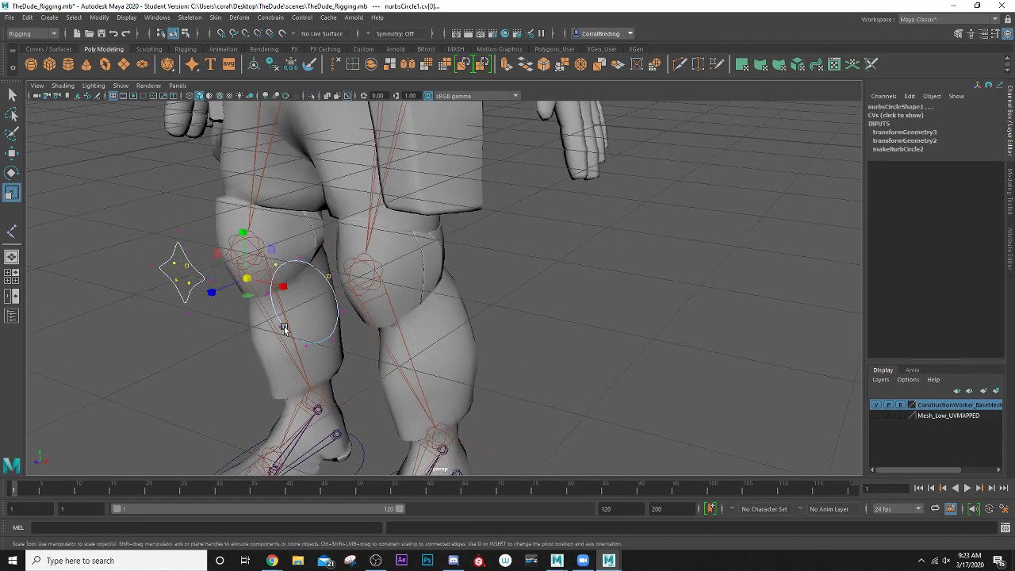
pyautogui.keyDown('shift'); pyautogui.moveTo(281, 328); pyautogui.dragTo(299, 330); pyautogui.keyUp('shift')
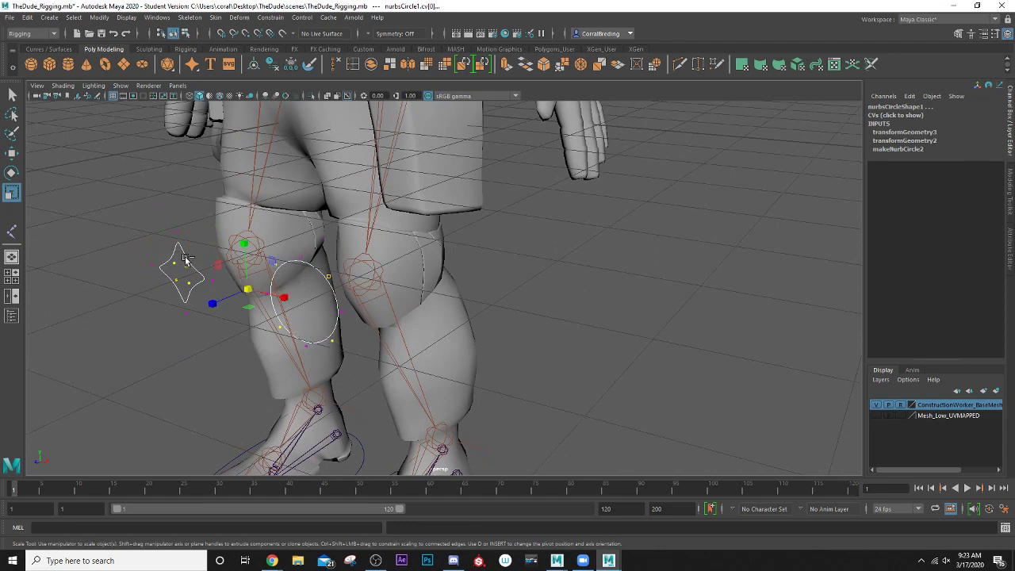
pyautogui.keyDown('ctrl'); pyautogui.moveTo(136, 211); pyautogui.dragTo(199, 320); pyautogui.keyUp('ctrl')
pyautogui.moveTo(307, 305); pyautogui.dragTo(346, 292)
pyautogui.moveTo(523, 252); pyautogui.dragTo(589, 222, button='right')
pyautogui.click(526, 255)
pyautogui.click(474, 286)
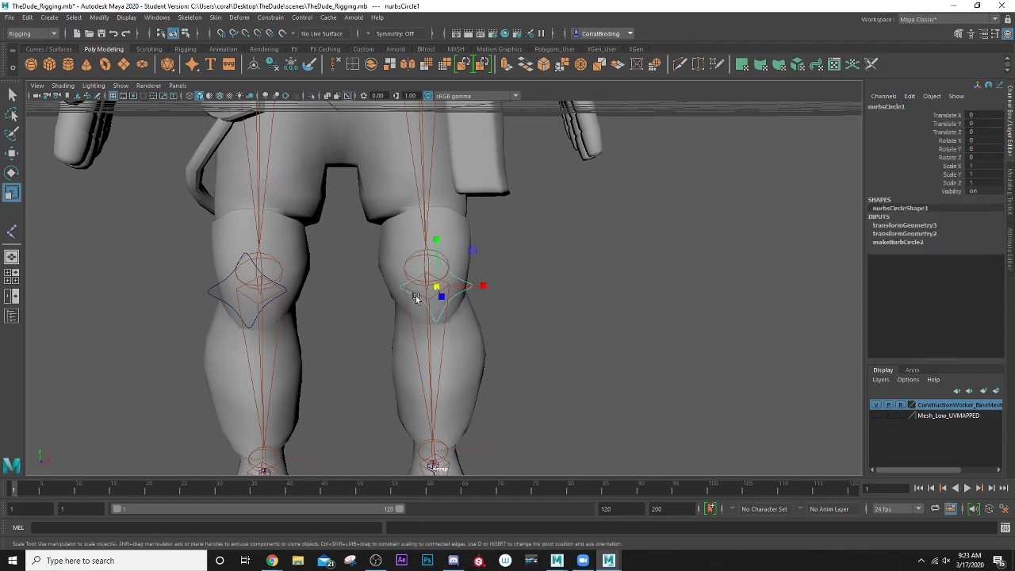
# Step: Rename the left knee's star-shaped control ctrl_Knee_Left
pyautogui.keyDown('alt'); pyautogui.moveTo(431, 288); pyautogui.dragTo(286, 232); pyautogui.keyUp('alt')
pyautogui.keyDown('alt'); pyautogui.moveTo(157, 279); pyautogui.dragTo(251, 283, button='right'); pyautogui.keyUp('alt')
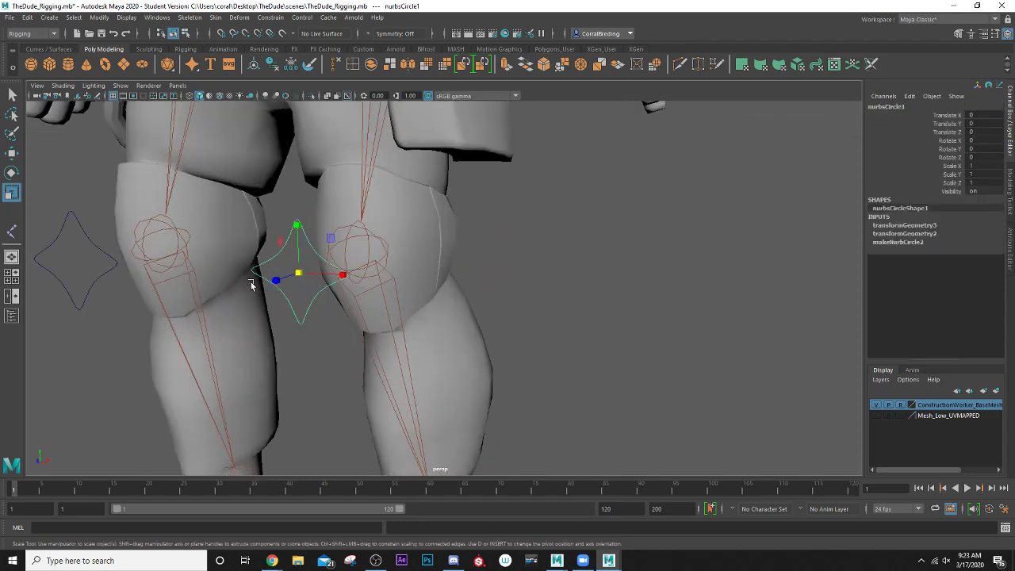
pyautogui.keyDown('alt'); pyautogui.moveTo(354, 275); pyautogui.dragTo(333, 341, button='right'); pyautogui.keyUp('alt')
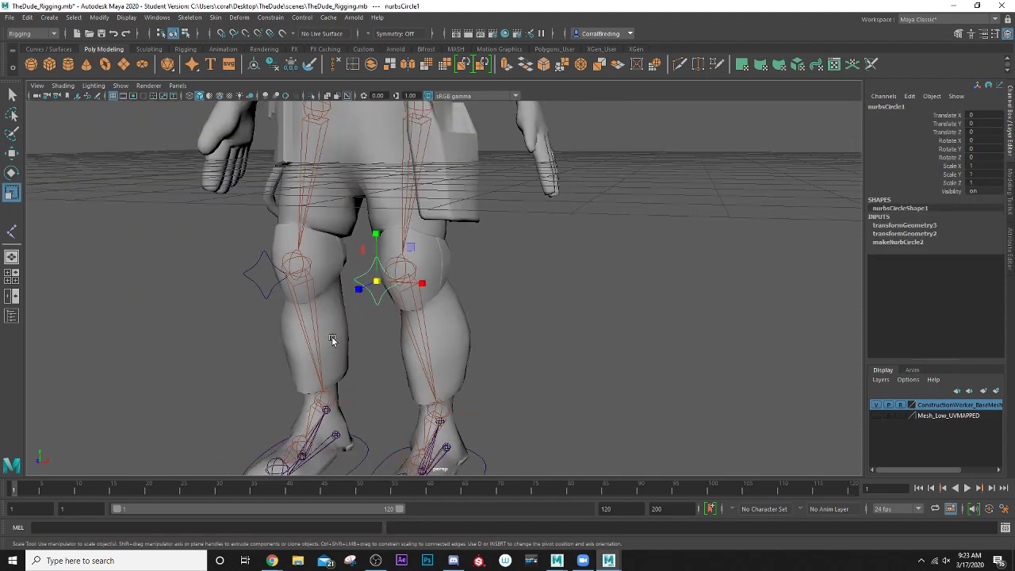
pyautogui.keyDown('alt'); pyautogui.moveTo(333, 340); pyautogui.dragTo(381, 331); pyautogui.keyUp('alt')
pyautogui.scroll(3, 381, 331)
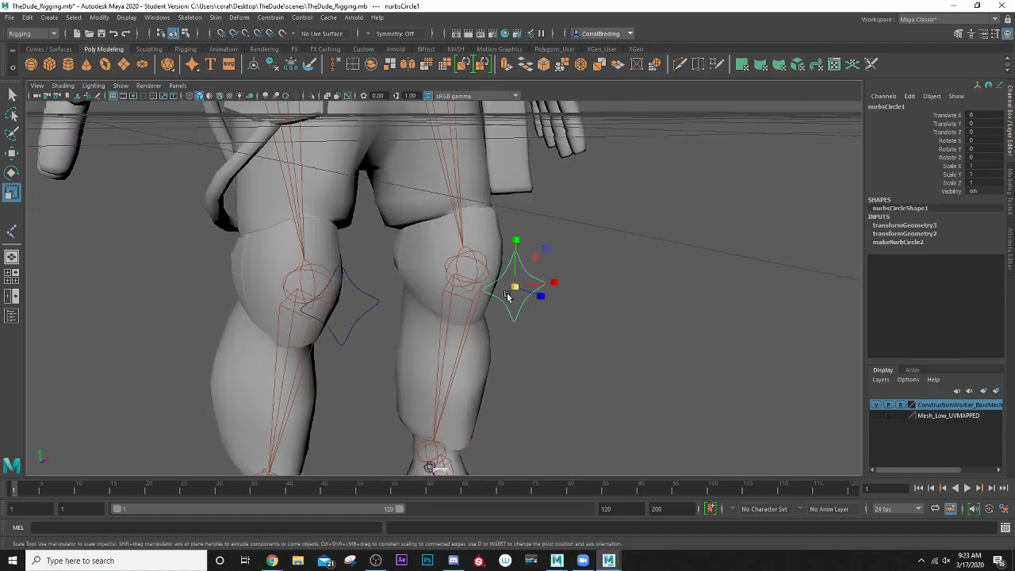
pyautogui.doubleClick(896, 107)
pyautogui.write('ctrl Knee Left')
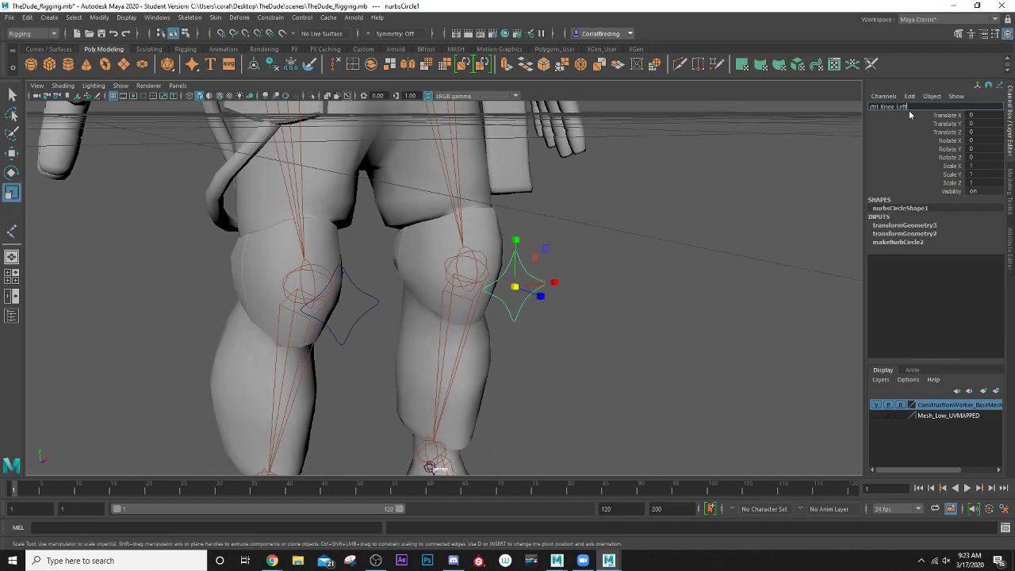
pyautogui.press('Return')
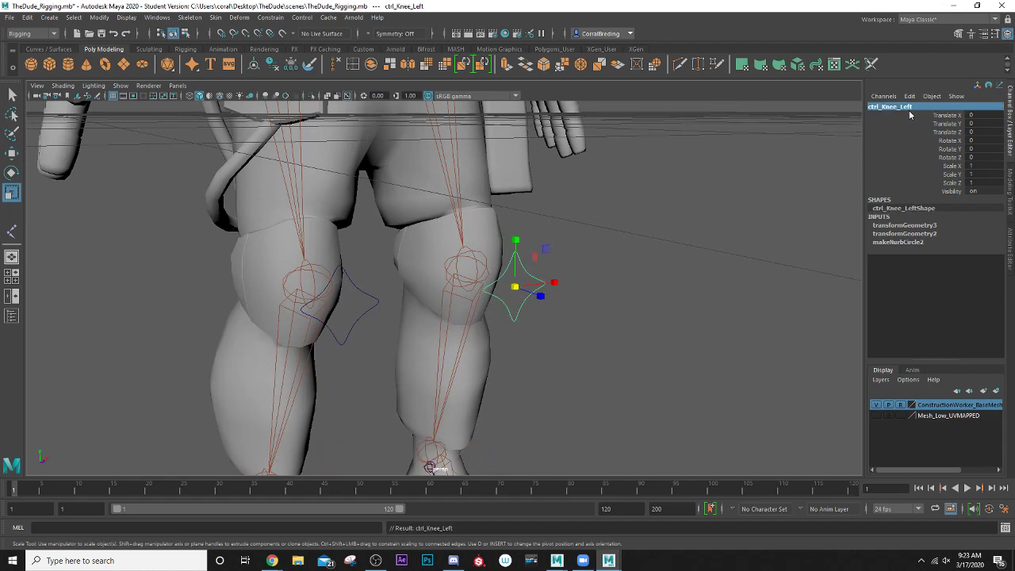
# Step: Rename the right knee's star-shaped control ctrl_Knee_Right
pyautogui.click(360, 322)
pyautogui.doubleClick(899, 107)
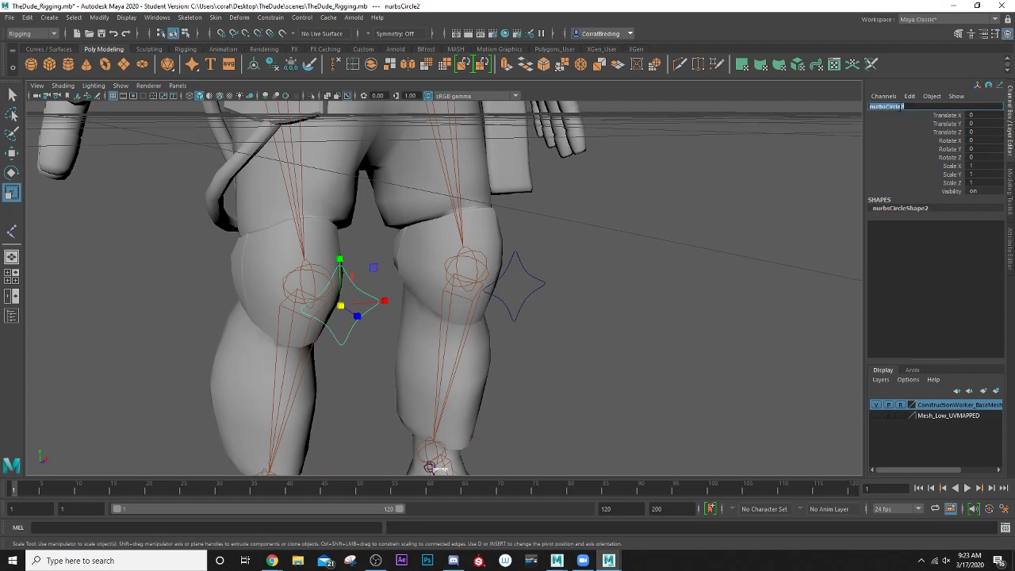
pyautogui.write('ctrl_Knee_Right')
pyautogui.press('Return')
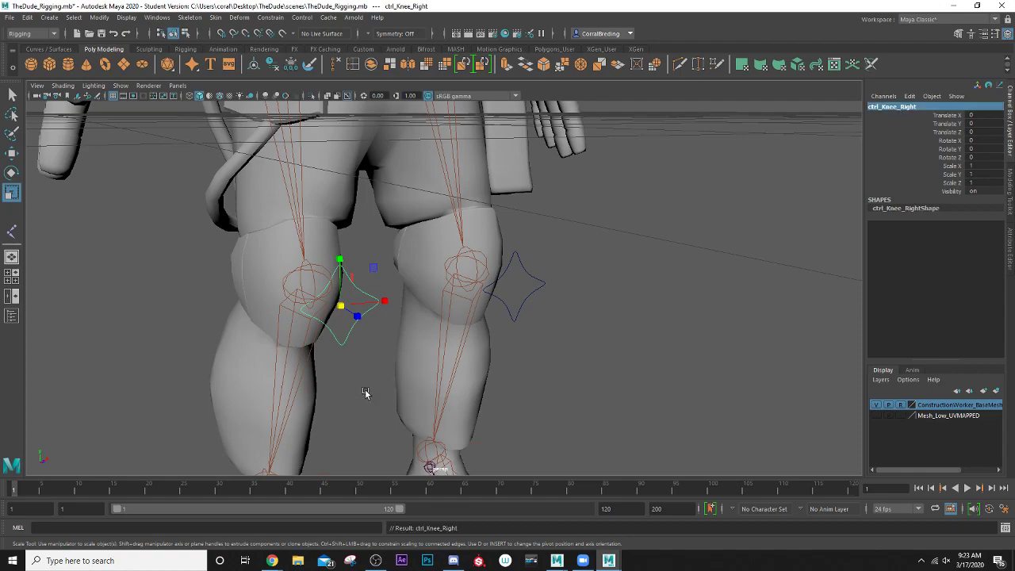
# Step: Apply a Pole Vector constraint from the left knee control to the left leg's IK handle
pyautogui.scroll(-4, 433, 338)
pyautogui.keyDown('alt'); pyautogui.moveTo(458, 324); pyautogui.dragTo(394, 310); pyautogui.keyUp('alt')
pyautogui.scroll(3, 378, 312)
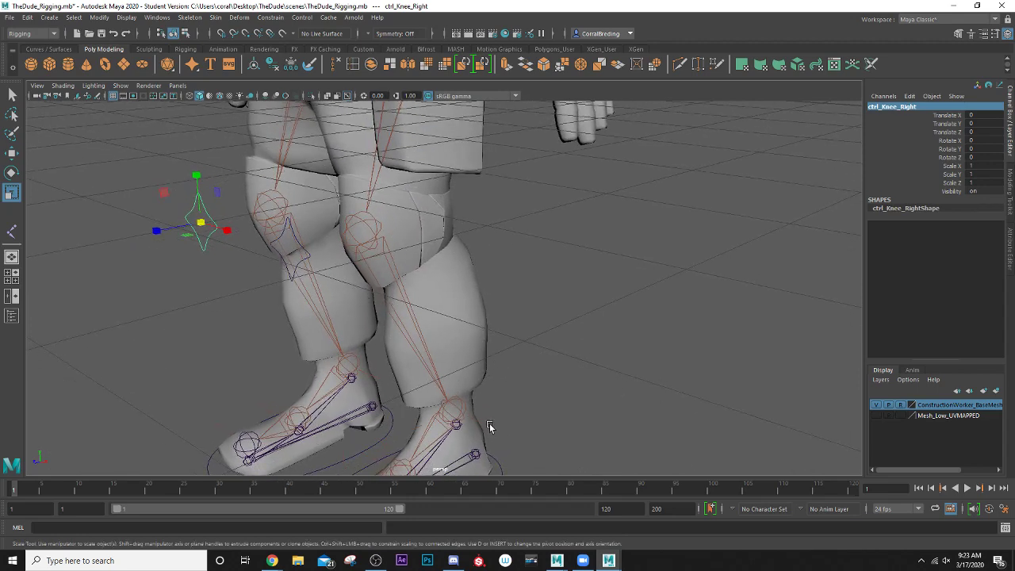
pyautogui.click(488, 428)
pyautogui.press('q')
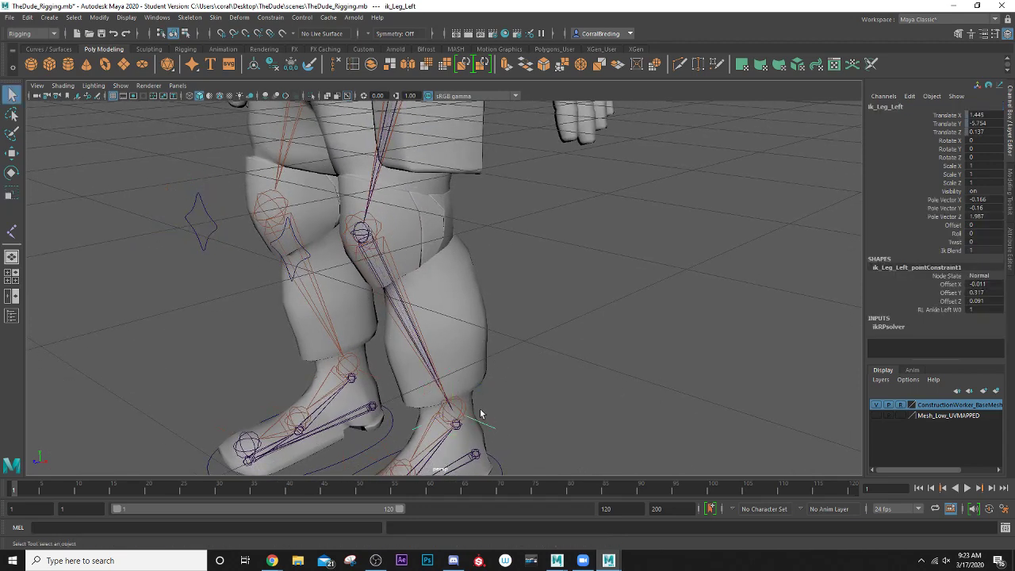
pyautogui.keyDown('alt'); pyautogui.moveTo(471, 405); pyautogui.dragTo(443, 393); pyautogui.keyUp('alt')
pyautogui.keyDown('alt'); pyautogui.moveTo(443, 393); pyautogui.dragTo(505, 406, button='middle'); pyautogui.keyUp('alt')
pyautogui.keyDown('alt'); pyautogui.moveTo(505, 406); pyautogui.dragTo(434, 340); pyautogui.keyUp('alt')
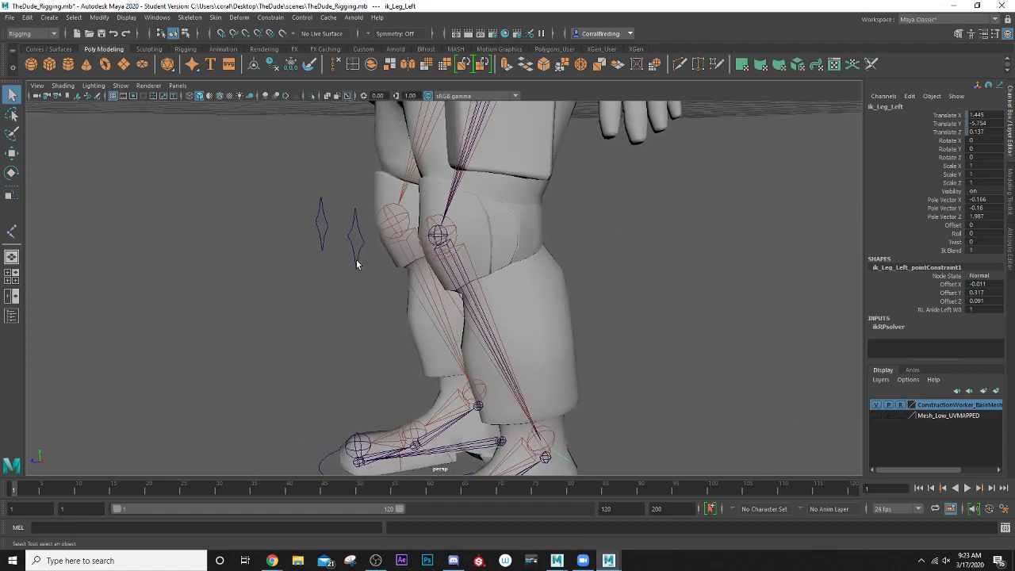
pyautogui.click(356, 238)
pyautogui.click(560, 459)
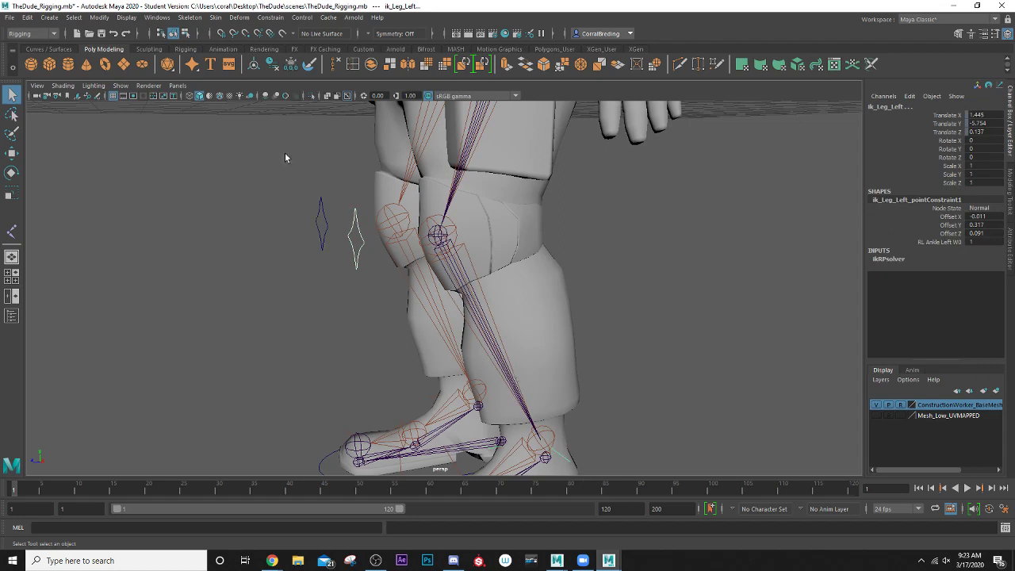
pyautogui.click(190, 17)
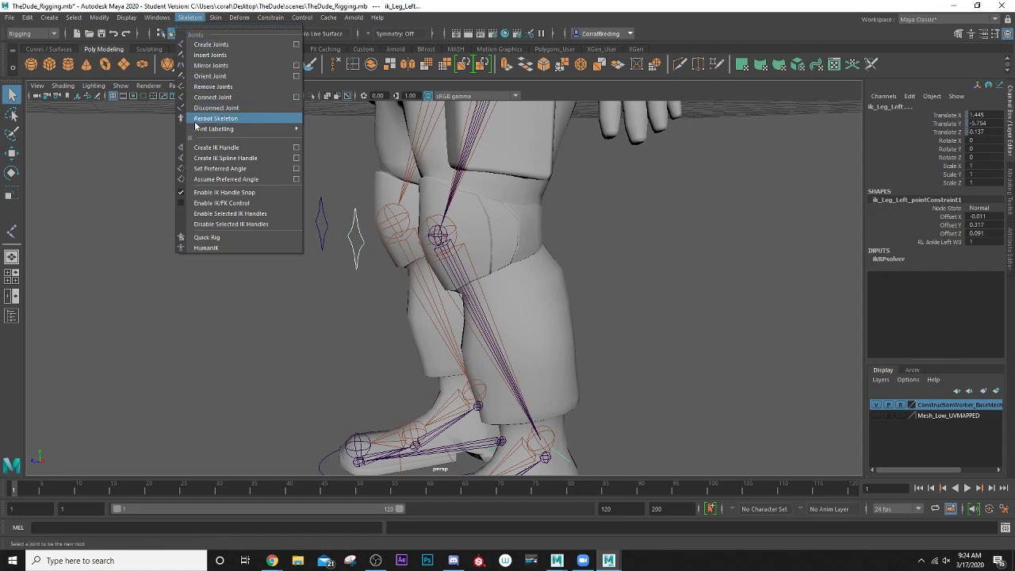
pyautogui.moveTo(272, 18)
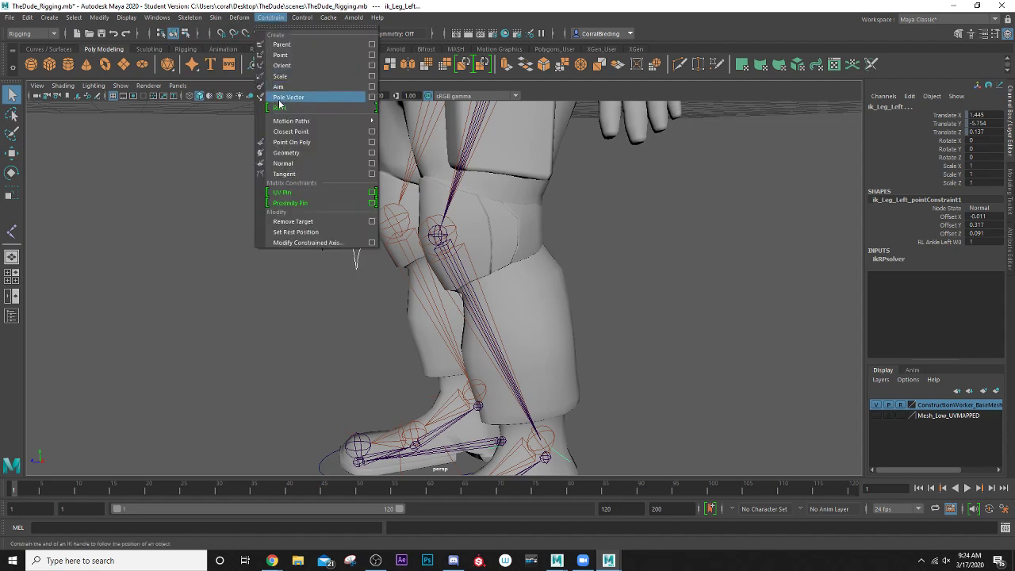
pyautogui.click(285, 96)
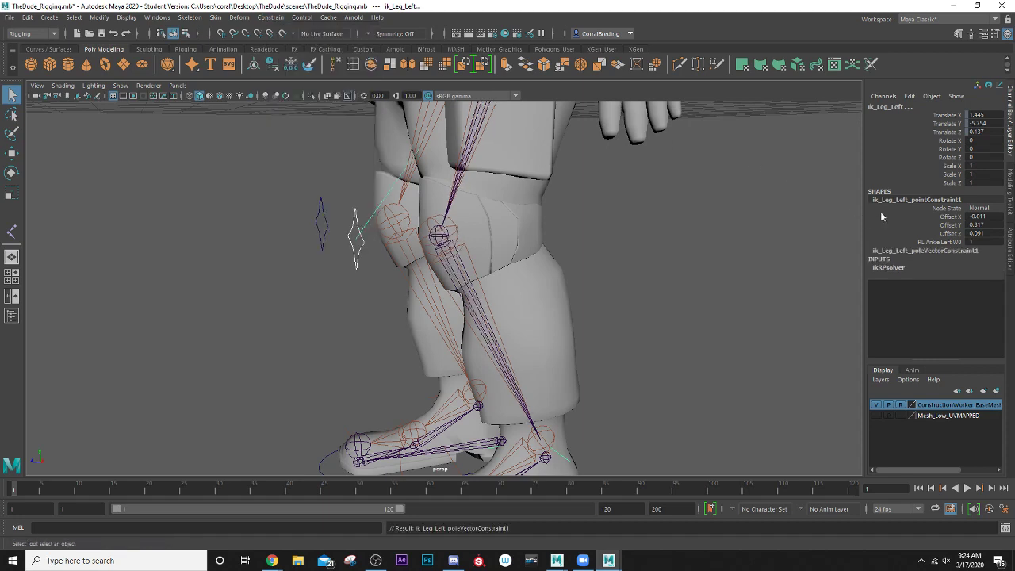
# Step: Inspect the left leg's pole vector setup, try out the left knee control, and undo the test
pyautogui.keyDown('alt'); pyautogui.moveTo(570, 362); pyautogui.dragTo(547, 373); pyautogui.keyUp('alt')
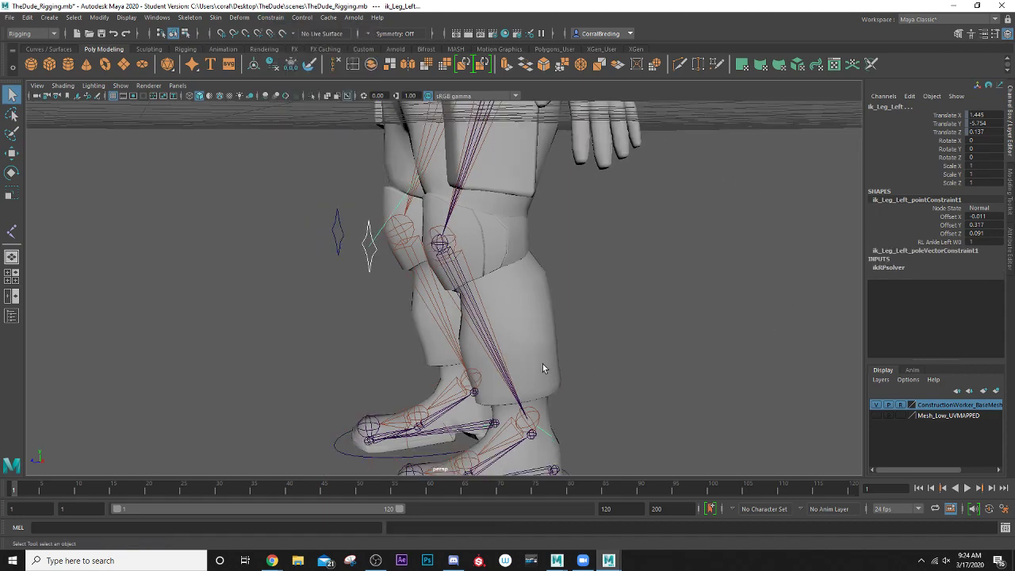
pyautogui.keyDown('alt'); pyautogui.moveTo(434, 268); pyautogui.dragTo(419, 223); pyautogui.keyUp('alt')
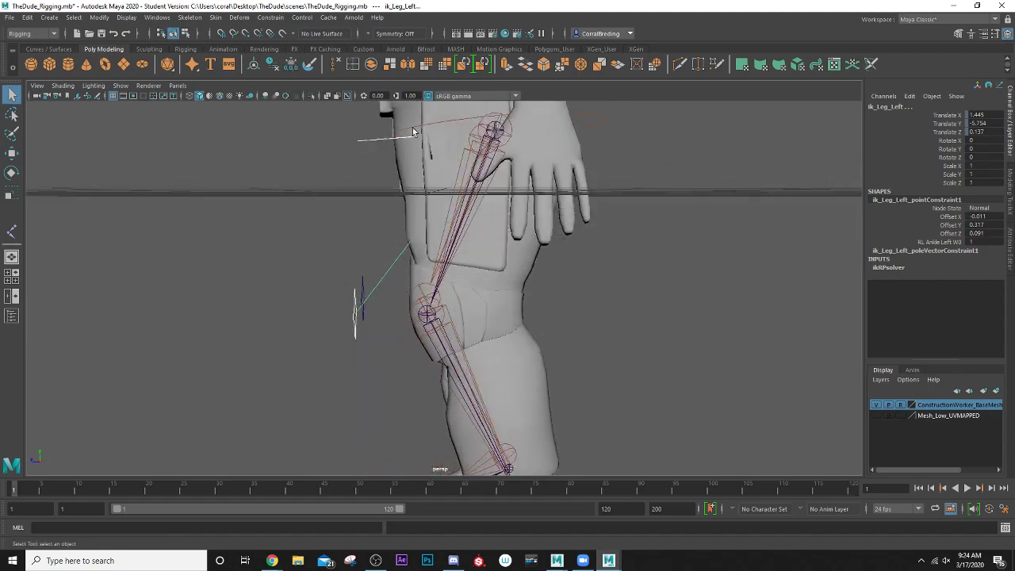
pyautogui.keyDown('alt'); pyautogui.moveTo(364, 308); pyautogui.dragTo(529, 317); pyautogui.keyUp('alt')
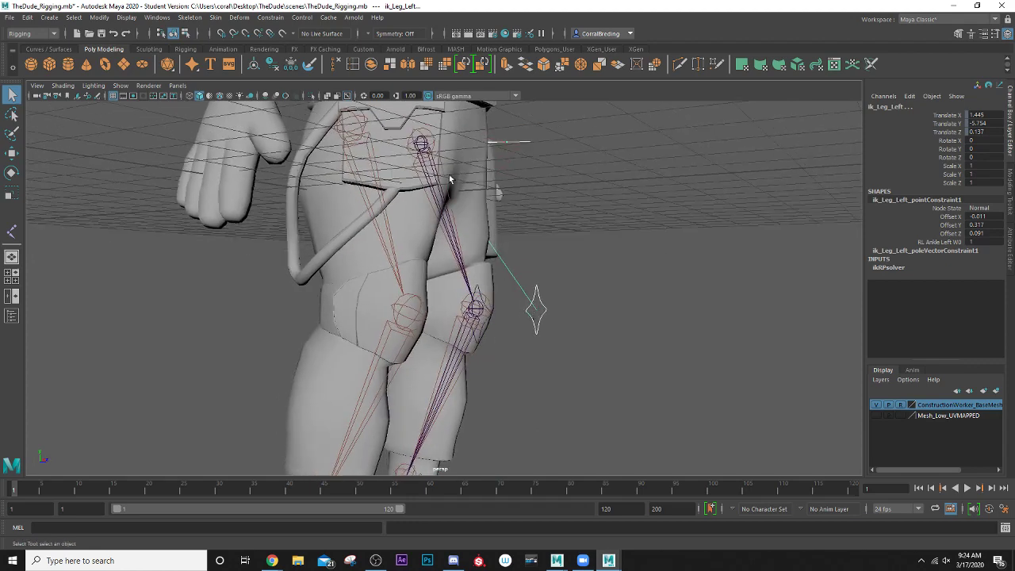
pyautogui.click(536, 311)
pyautogui.press('w')
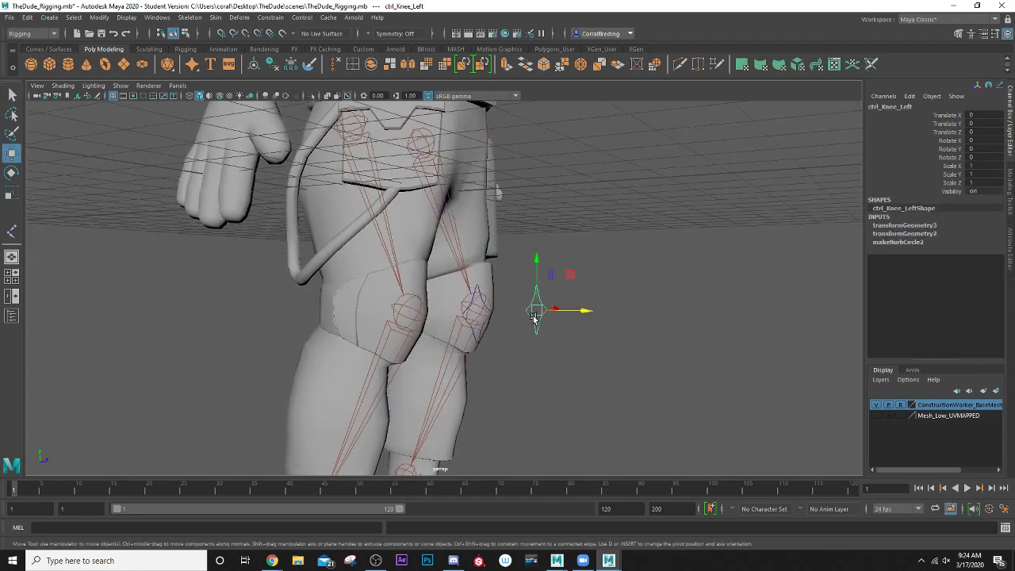
pyautogui.keyDown('alt'); pyautogui.moveTo(535, 316); pyautogui.dragTo(419, 221); pyautogui.keyUp('alt')
pyautogui.hotkey('ctrl', 'z')
# Step: Apply a Pole Vector constraint from the right knee control to the right leg's IK handle
pyautogui.click(414, 228)
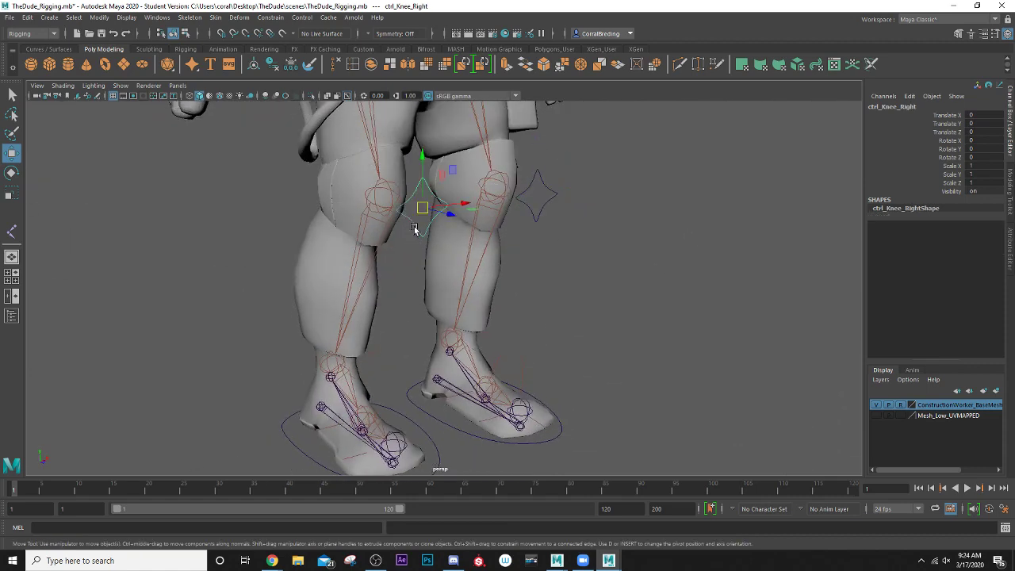
pyautogui.keyDown('alt'); pyautogui.moveTo(395, 366); pyautogui.dragTo(381, 368); pyautogui.keyUp('alt')
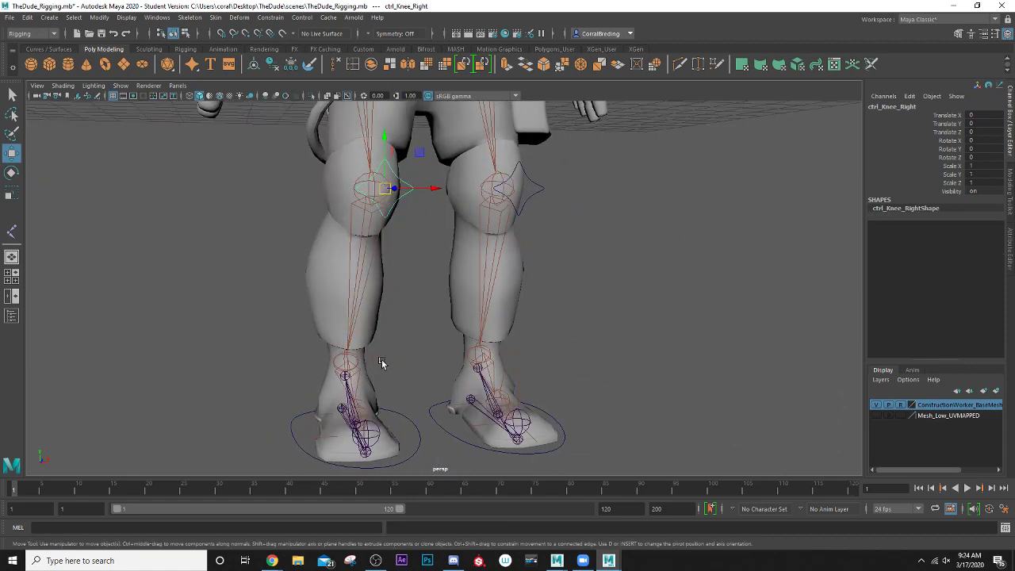
pyautogui.keyDown('shift'); pyautogui.click(381, 363); pyautogui.keyUp('shift')
pyautogui.click(270, 18)
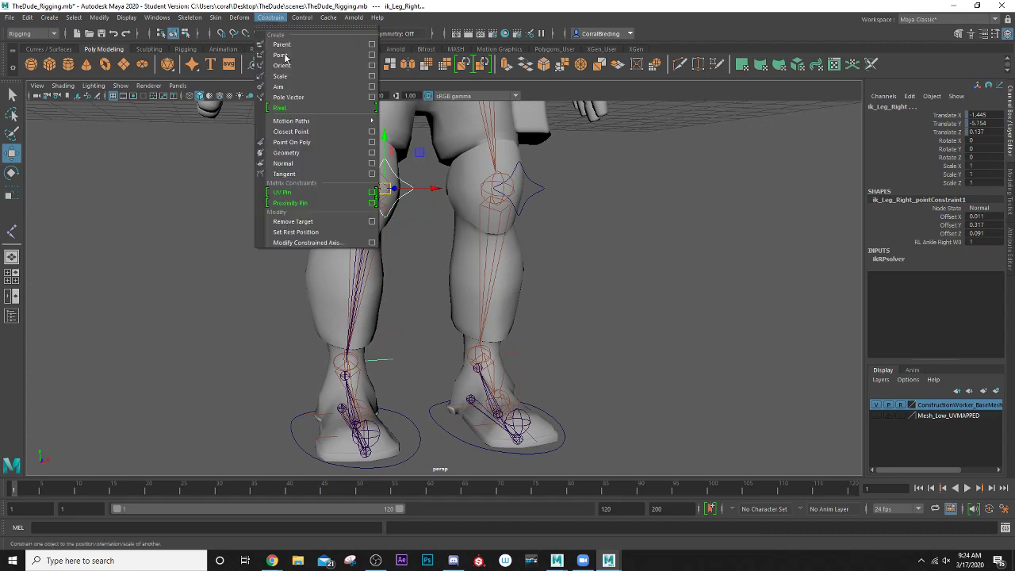
pyautogui.click(301, 97)
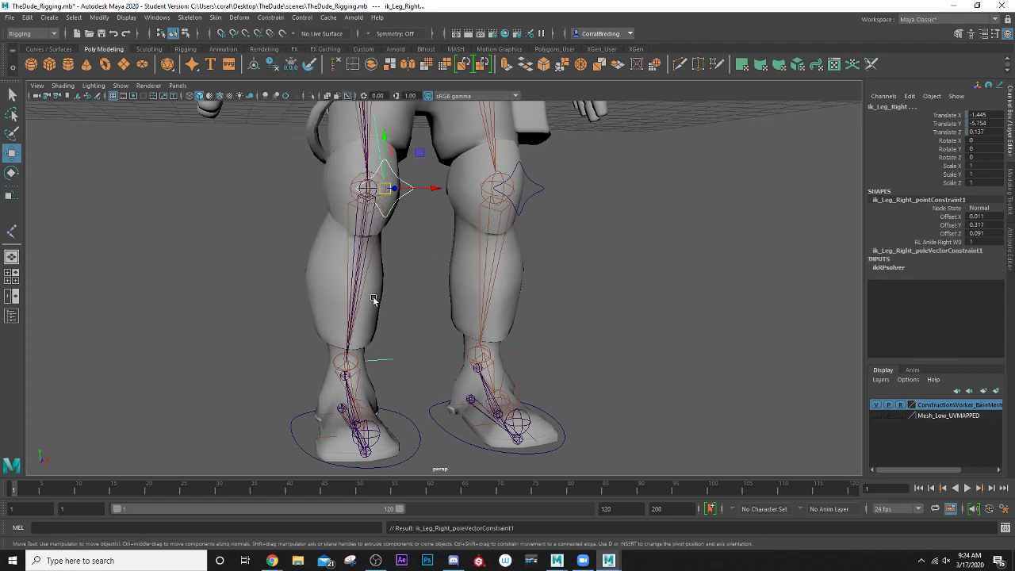
# Step: Try out the left foot control by moving it forward along Z, and undo the move
pyautogui.scroll(-3, 305, 276)
pyautogui.click(306, 277)
pyautogui.keyDown('alt'); pyautogui.moveTo(485, 282); pyautogui.dragTo(362, 283); pyautogui.keyUp('alt')
pyautogui.scroll(2, 364, 282)
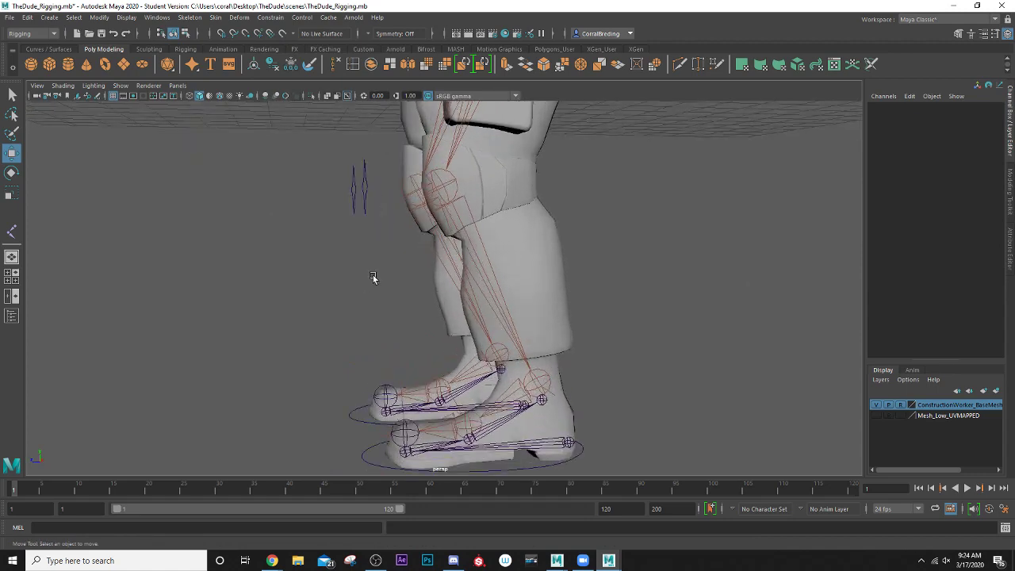
pyautogui.scroll(-3, 365, 280)
pyautogui.keyDown('alt'); pyautogui.moveTo(356, 285); pyautogui.dragTo(396, 250); pyautogui.keyUp('alt')
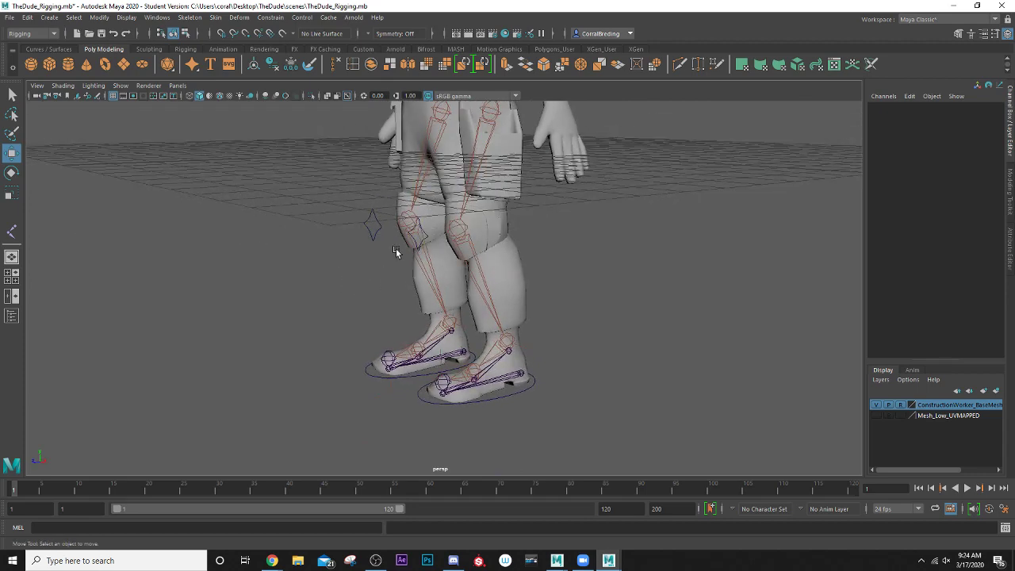
pyautogui.click(434, 403)
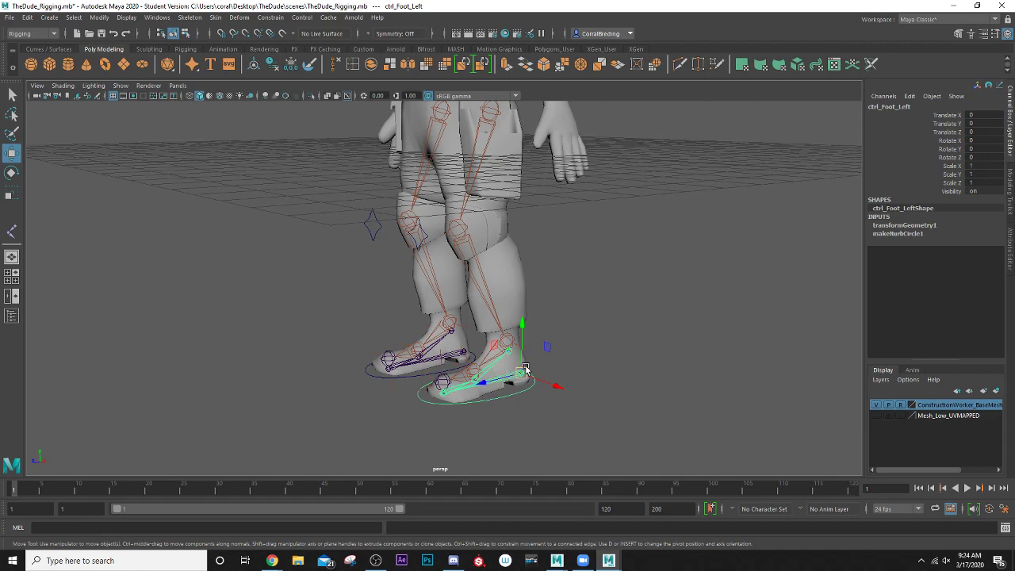
pyautogui.moveTo(446, 389); pyautogui.dragTo(415, 398)
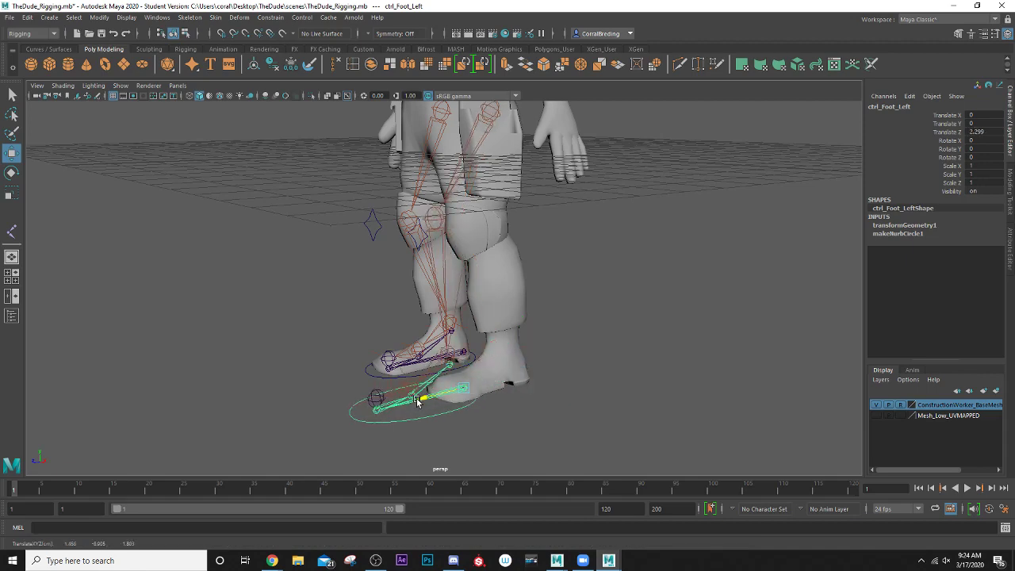
pyautogui.hotkey('ctrl', 'z')
pyautogui.keyDown('alt'); pyautogui.moveTo(441, 303); pyautogui.dragTo(406, 275); pyautogui.keyUp('alt')
# Step: Parent the left knee's star-shaped control to the left foot control
pyautogui.click(400, 251)
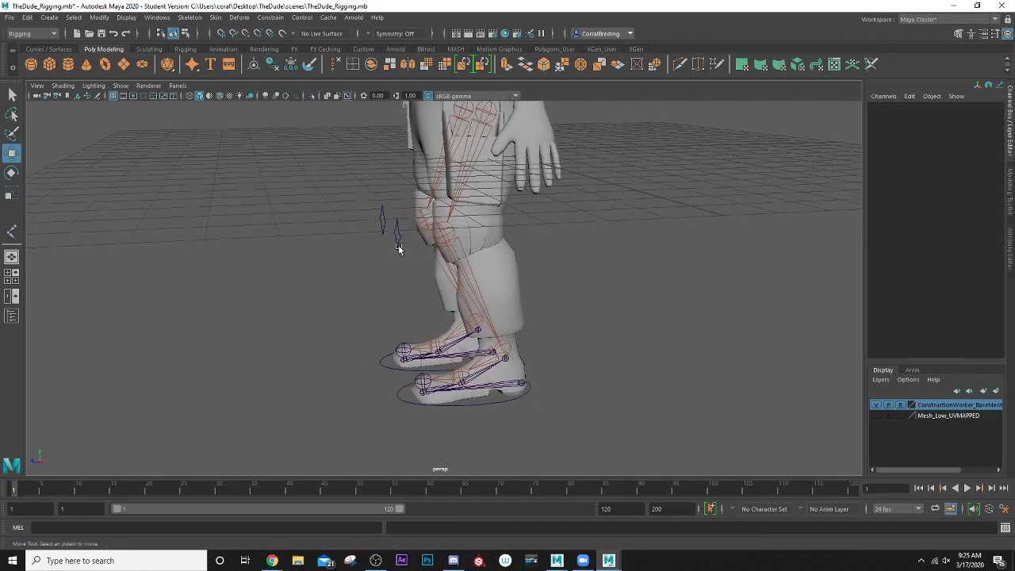
pyautogui.click(399, 247)
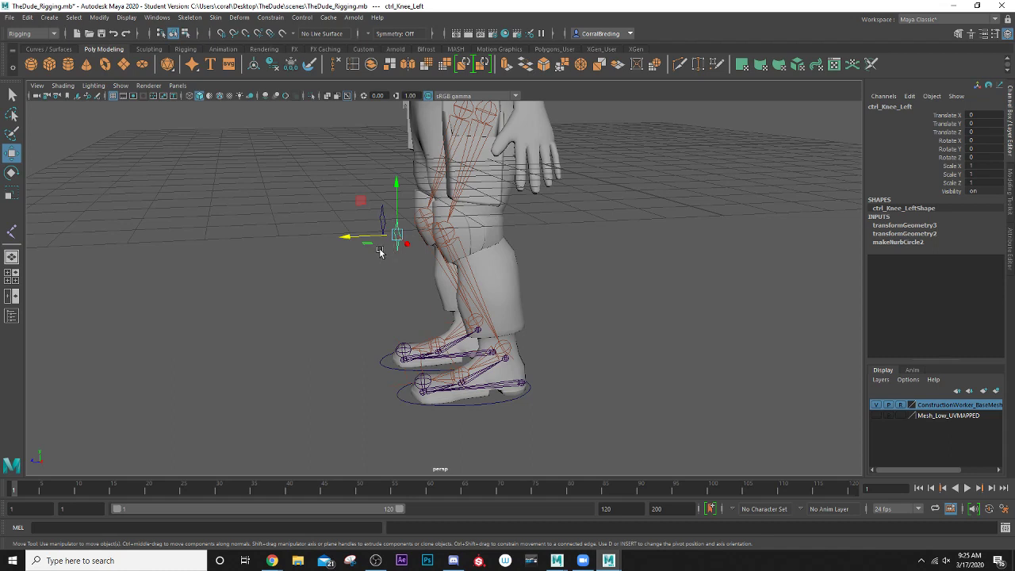
pyautogui.scroll(3, 377, 251)
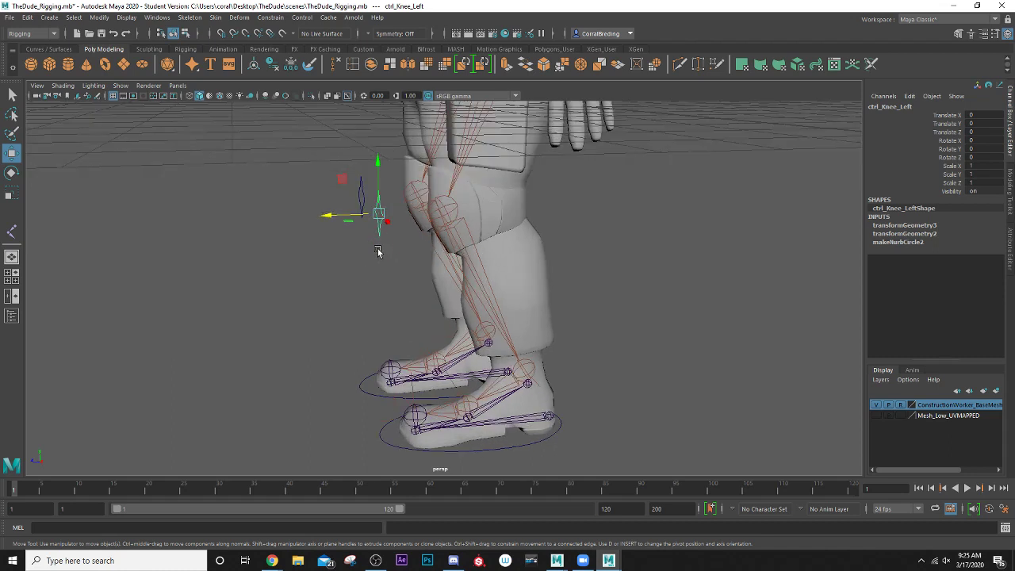
pyautogui.keyDown('shift'); pyautogui.click(385, 441); pyautogui.keyUp('shift')
pyautogui.press('p')
# Step: Test that the left knee control follows the foot control by moving the left leg's controls, and undo the test moves
pyautogui.click(391, 436)
pyautogui.click(385, 442)
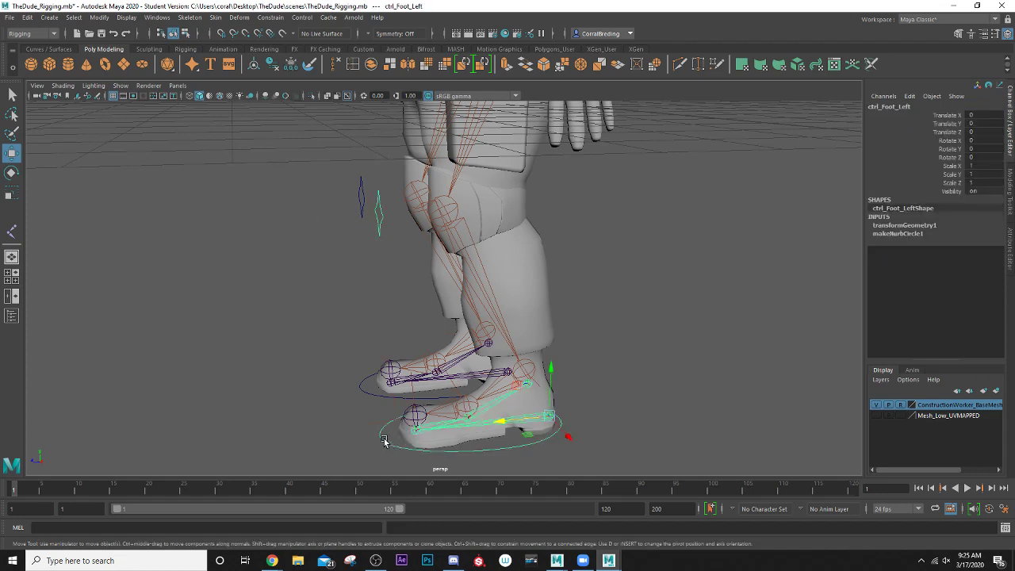
pyautogui.moveTo(496, 425); pyautogui.dragTo(342, 459)
pyautogui.hotkey('ctrl', 'z')
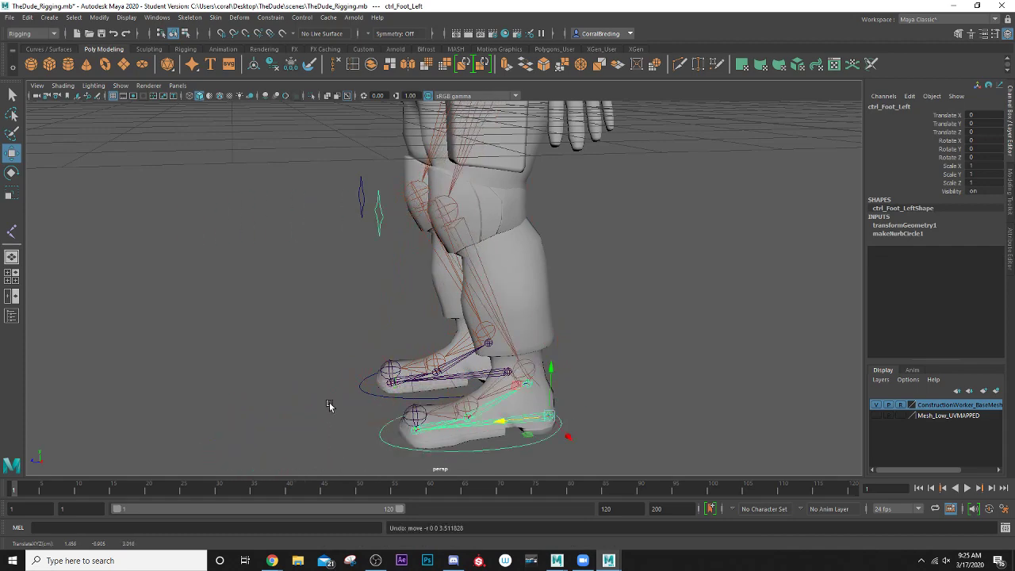
pyautogui.moveTo(329, 406)
pyautogui.keyDown('alt'); pyautogui.mouseDown()
pyautogui.moveTo(373, 401)
pyautogui.moveTo(317, 415)
pyautogui.mouseUp(); pyautogui.keyUp('alt')
pyautogui.moveTo(500, 419); pyautogui.dragTo(453, 420)
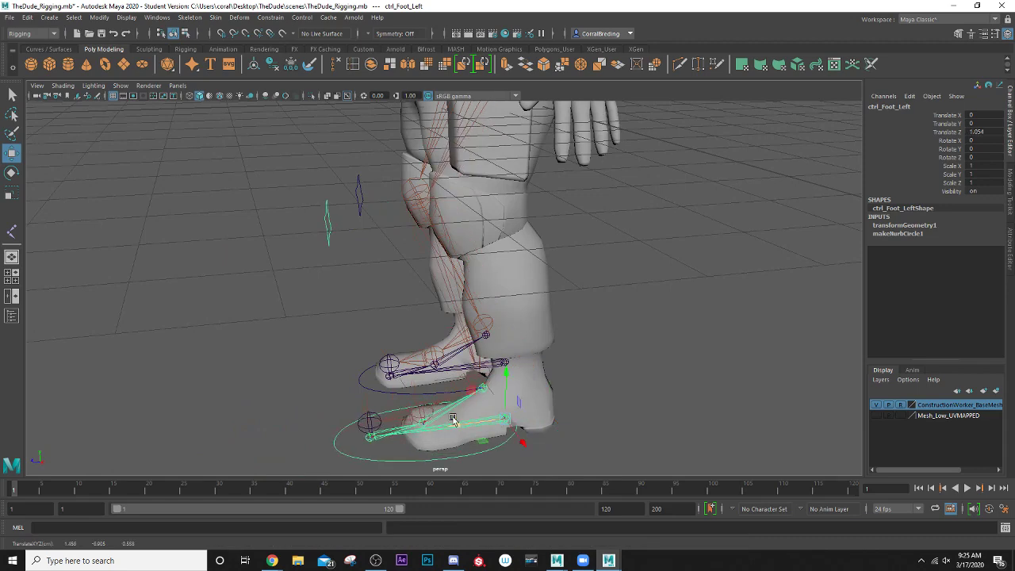
pyautogui.click(329, 235)
pyautogui.keyDown('alt'); pyautogui.moveTo(329, 236); pyautogui.dragTo(454, 294); pyautogui.keyUp('alt')
pyautogui.hotkey('ctrl', 'z')
pyautogui.hotkey('ctrl', 'z')
pyautogui.hotkey('ctrl', 'z')
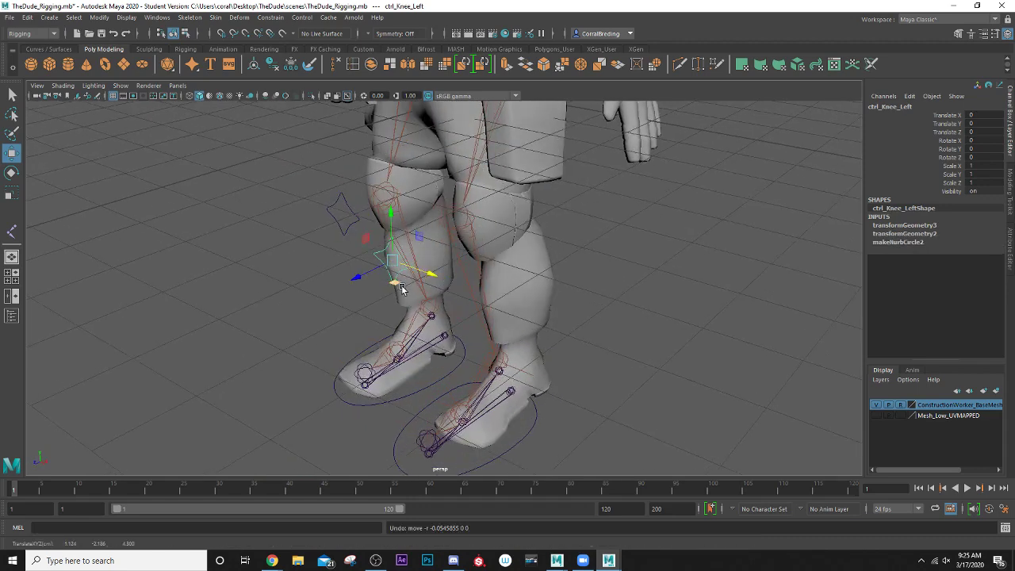
# Step: Parent the right knee's star-shaped control to the right foot control
pyautogui.keyDown('alt'); pyautogui.moveTo(343, 268); pyautogui.dragTo(387, 324); pyautogui.keyUp('alt')
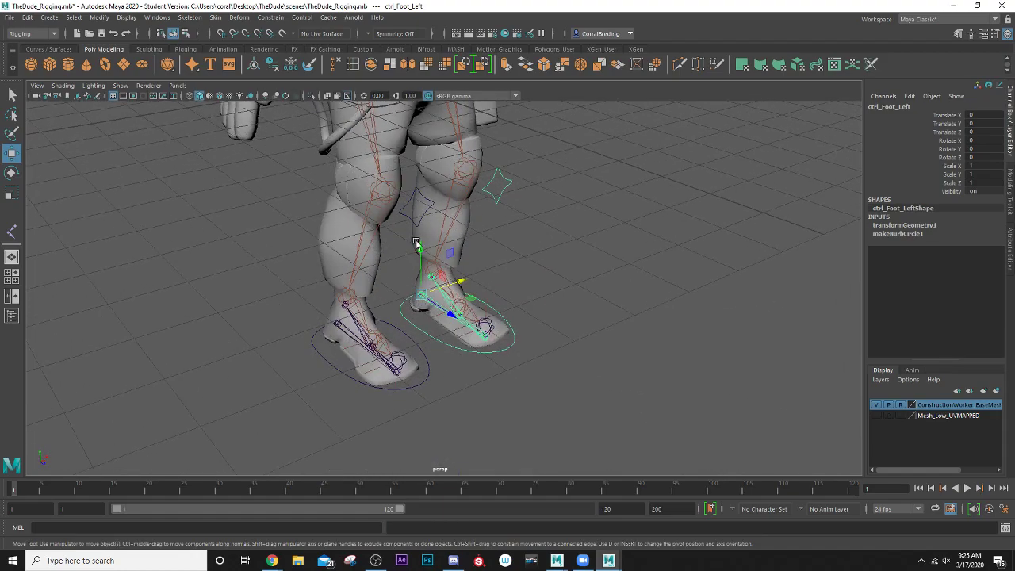
pyautogui.keyDown('alt'); pyautogui.moveTo(410, 271); pyautogui.dragTo(412, 228); pyautogui.keyUp('alt')
pyautogui.click(413, 214)
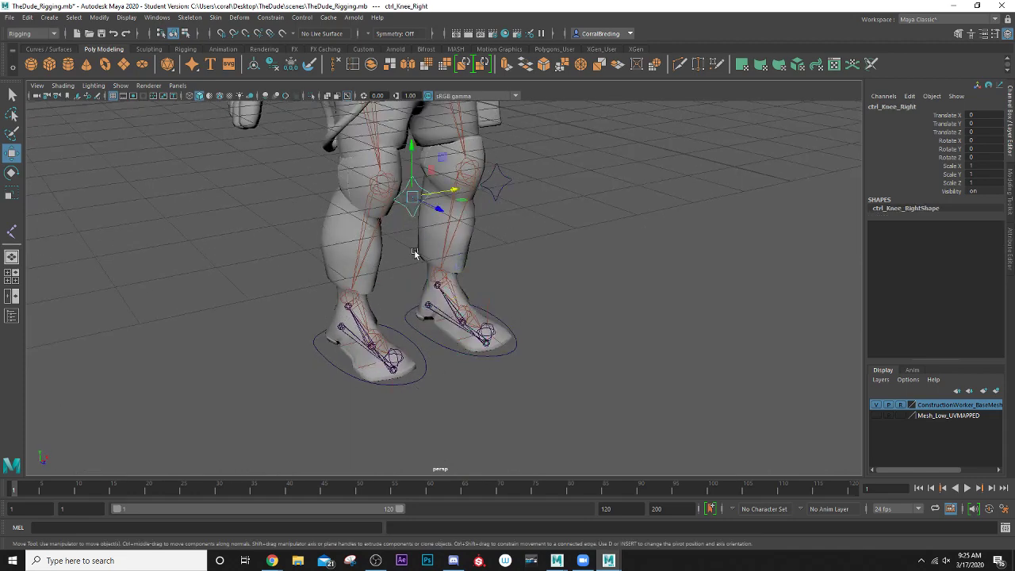
pyautogui.click(414, 344)
pyautogui.press('p')
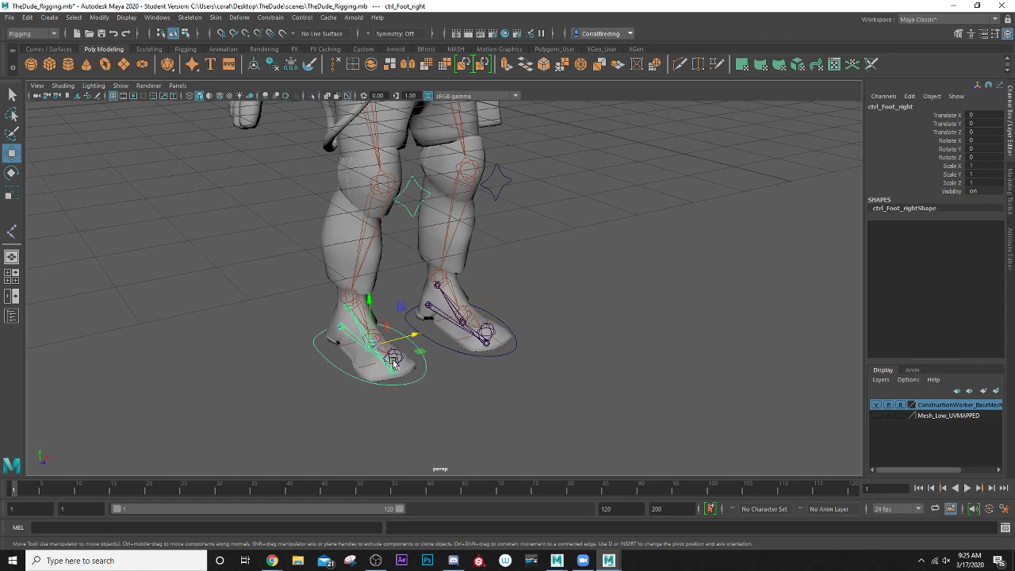
# Step: Try out the right foot control by moving it, undo the move, and check both legs from several angles
pyautogui.moveTo(394, 363); pyautogui.dragTo(444, 367)
pyautogui.hotkey('ctrl', 'z')
pyautogui.scroll(3, 447, 345)
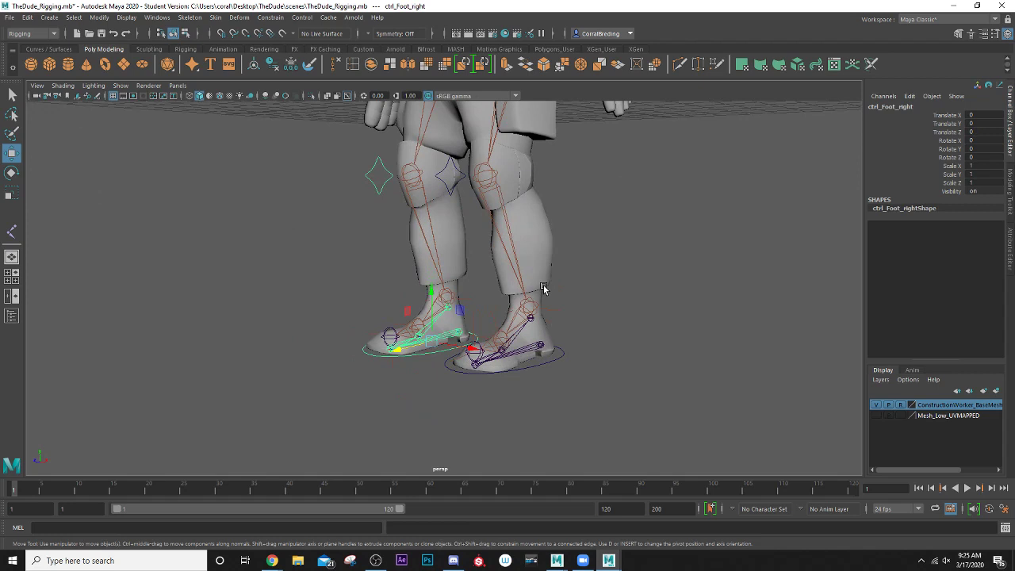
pyautogui.keyDown('alt'); pyautogui.moveTo(507, 300); pyautogui.dragTo(510, 334); pyautogui.keyUp('alt')
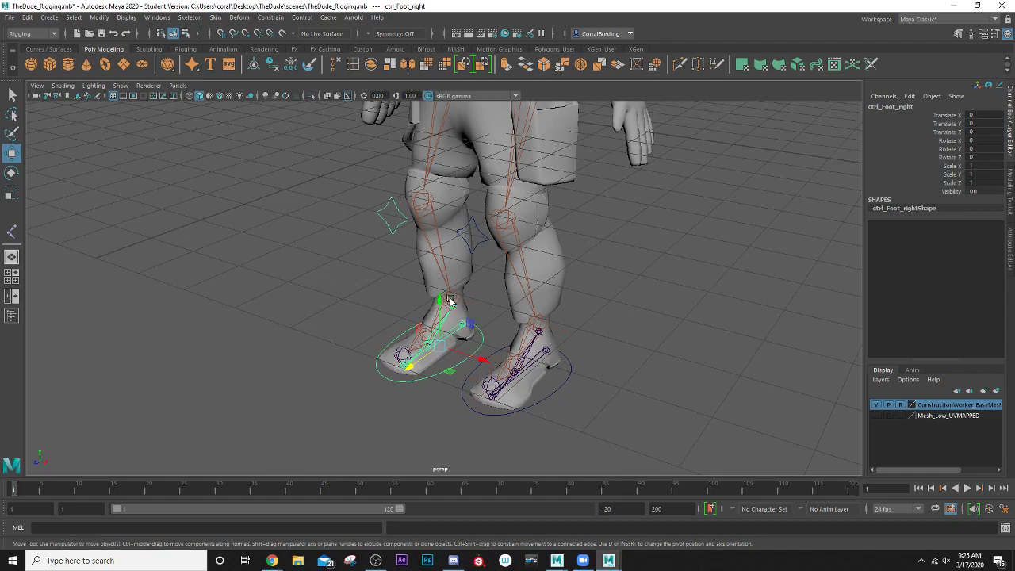
pyautogui.keyDown('alt'); pyautogui.moveTo(452, 295); pyautogui.dragTo(504, 280); pyautogui.keyUp('alt')
pyautogui.keyDown('alt'); pyautogui.moveTo(435, 221); pyautogui.dragTo(564, 259); pyautogui.keyUp('alt')
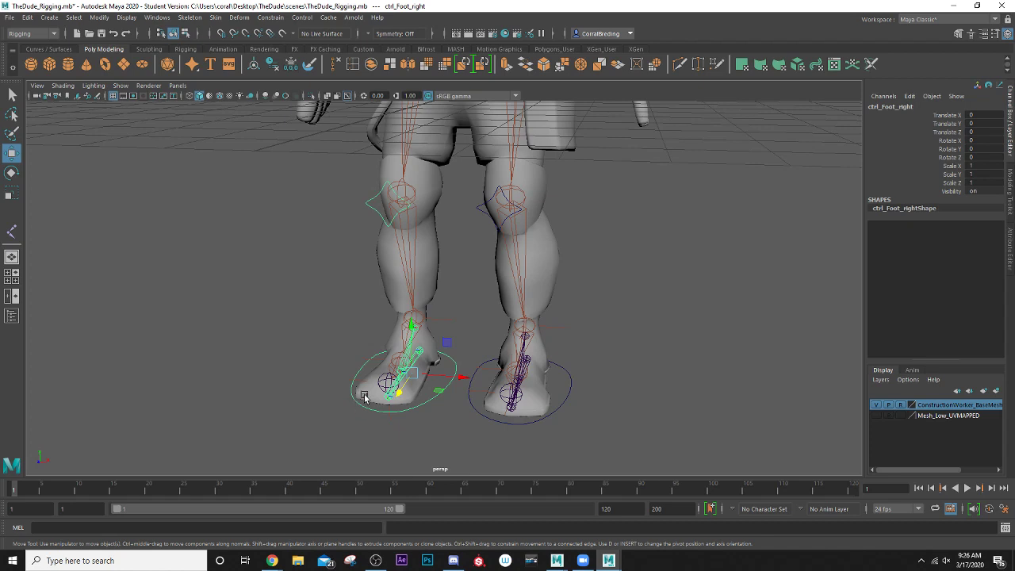
# Step: Put the selected right foot control in a new display layer named Ctrl_Right and colour the layer red
pyautogui.click(996, 392)
pyautogui.doubleClick(926, 405)
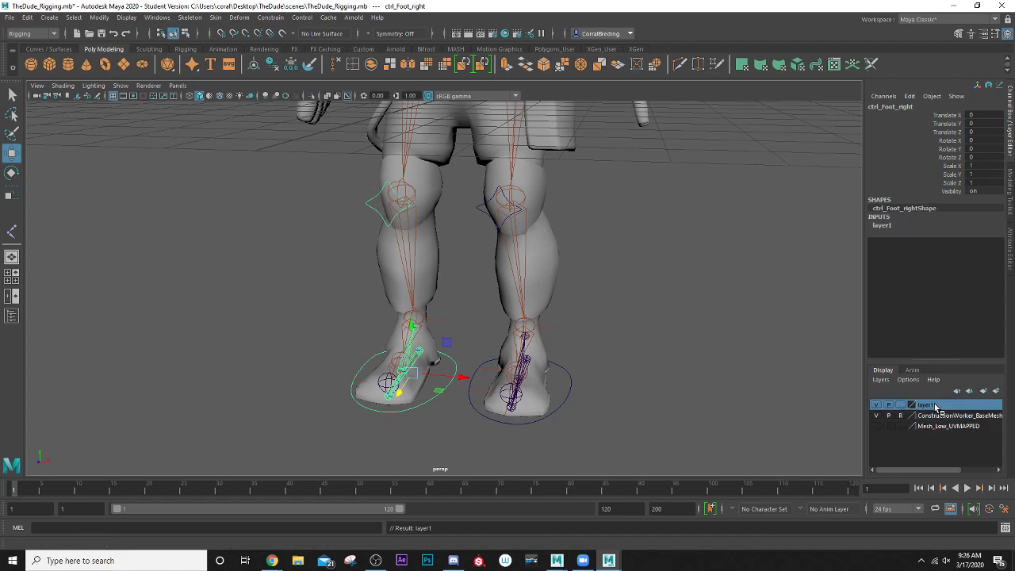
pyautogui.moveTo(409, 206); pyautogui.dragTo(360, 206)
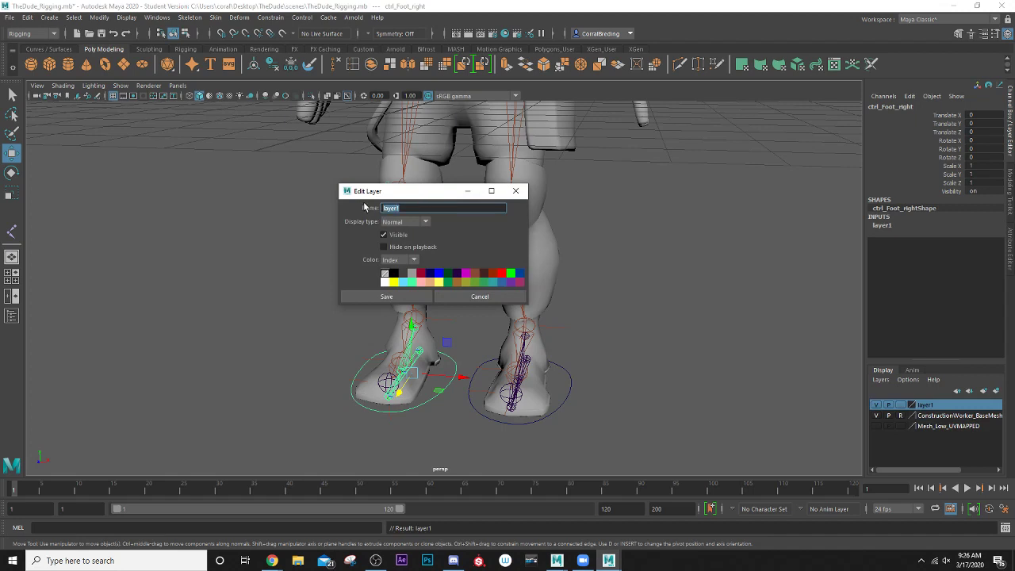
pyautogui.write('c')
pyautogui.write('trl_Right')
pyautogui.press('Return')
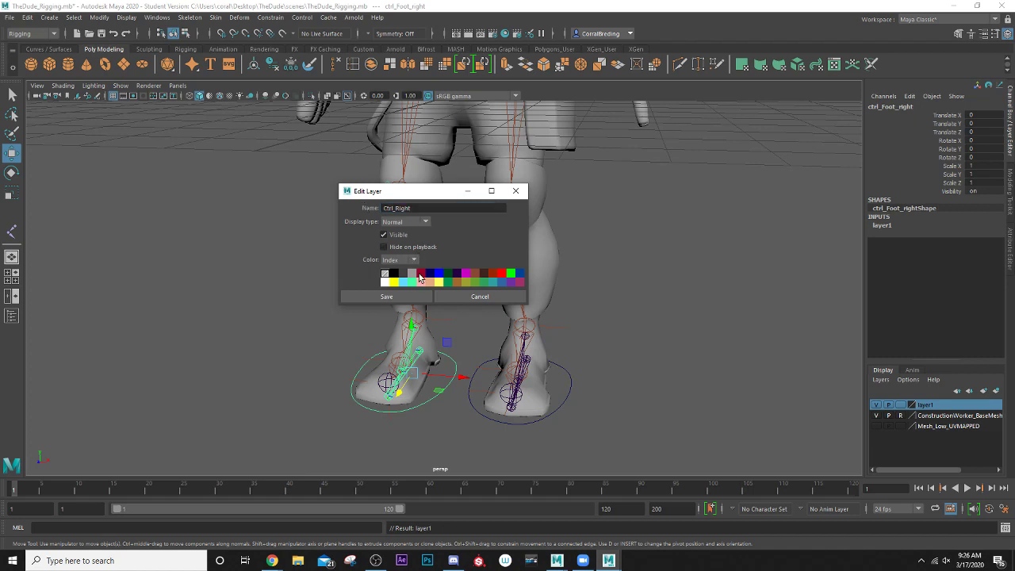
pyautogui.click(501, 273)
pyautogui.click(408, 297)
pyautogui.click(326, 299)
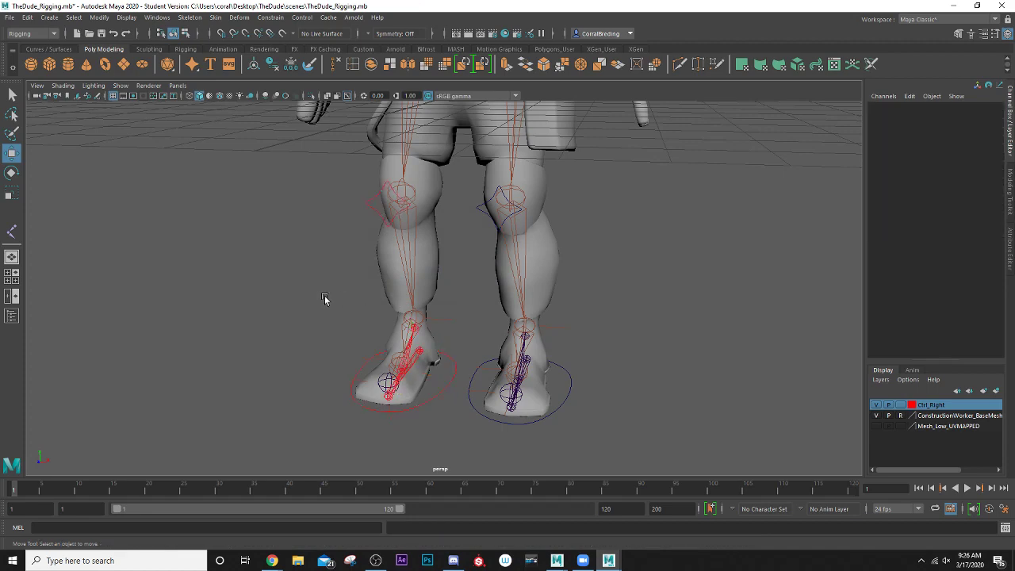
# Step: Switch the viewport's X-ray joint display off and back on to check the leg controls without the skeleton
pyautogui.keyDown('alt'); pyautogui.moveTo(374, 304); pyautogui.dragTo(359, 267); pyautogui.keyUp('alt')
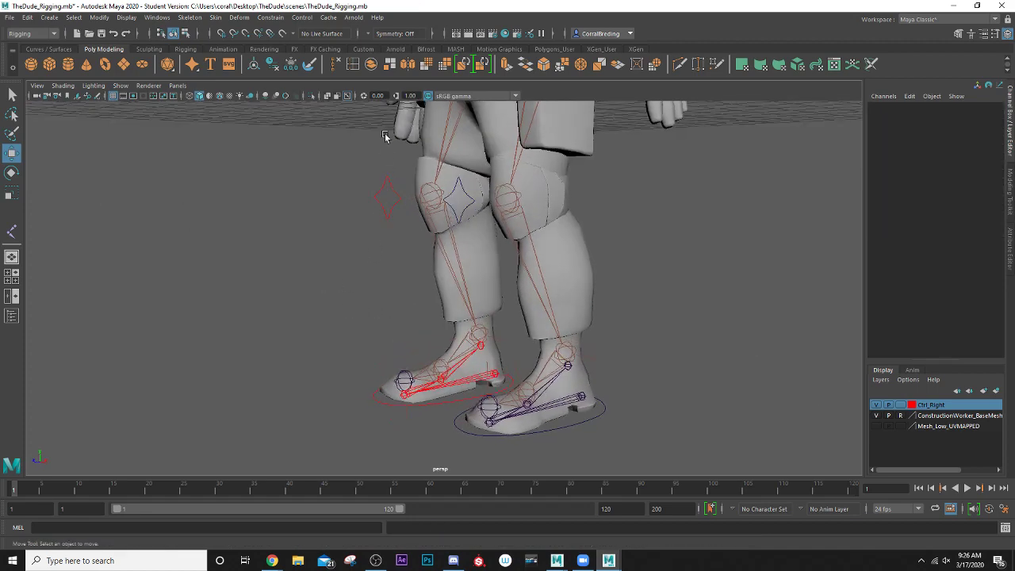
pyautogui.click(347, 96)
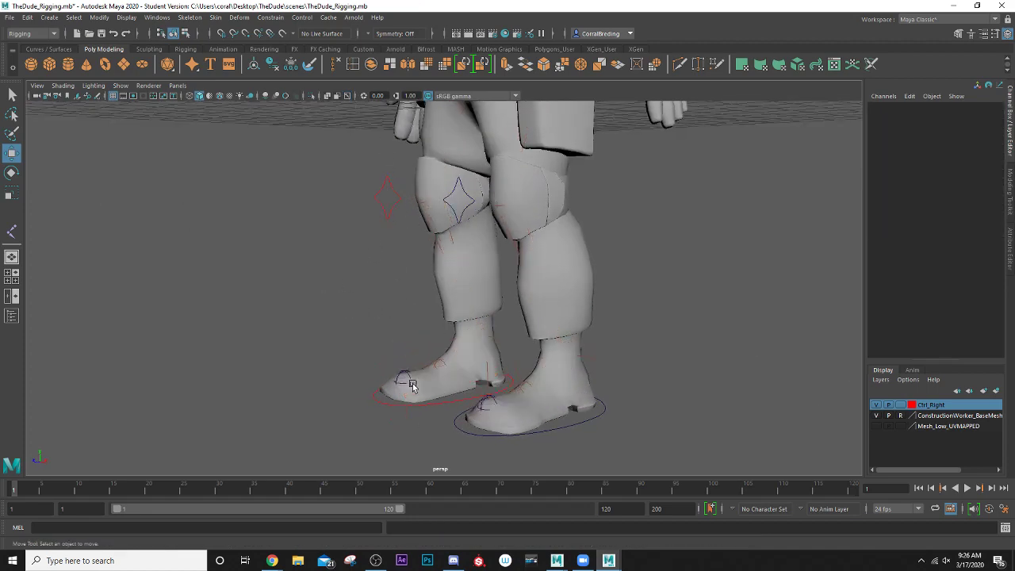
pyautogui.click(346, 95)
pyautogui.click(349, 98)
# Step: Put the left knee and left foot controls in a new display layer named CTRL_Left
pyautogui.keyDown('alt'); pyautogui.moveTo(482, 361); pyautogui.dragTo(579, 335); pyautogui.keyUp('alt')
pyautogui.click(516, 209)
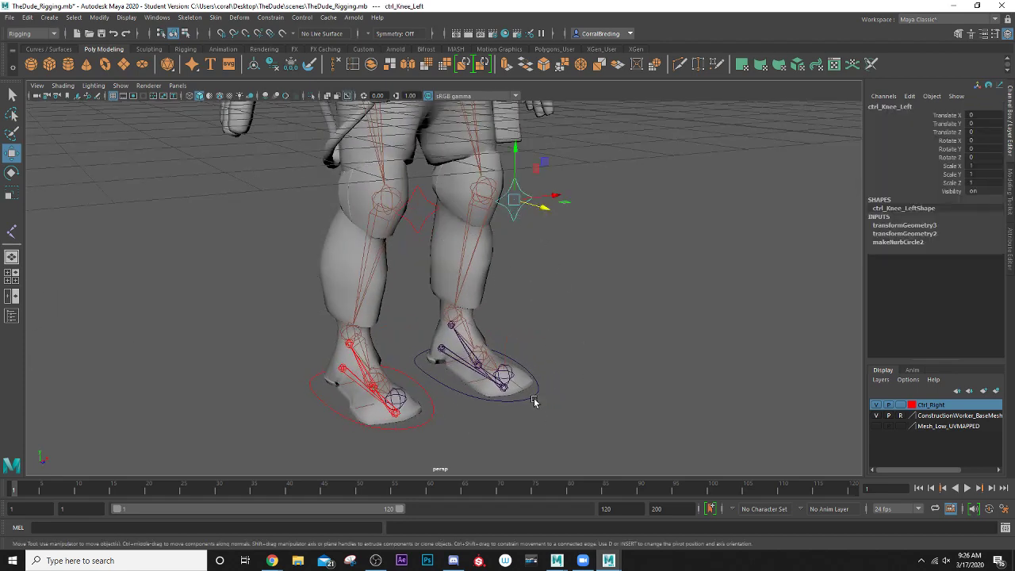
pyautogui.click(533, 401)
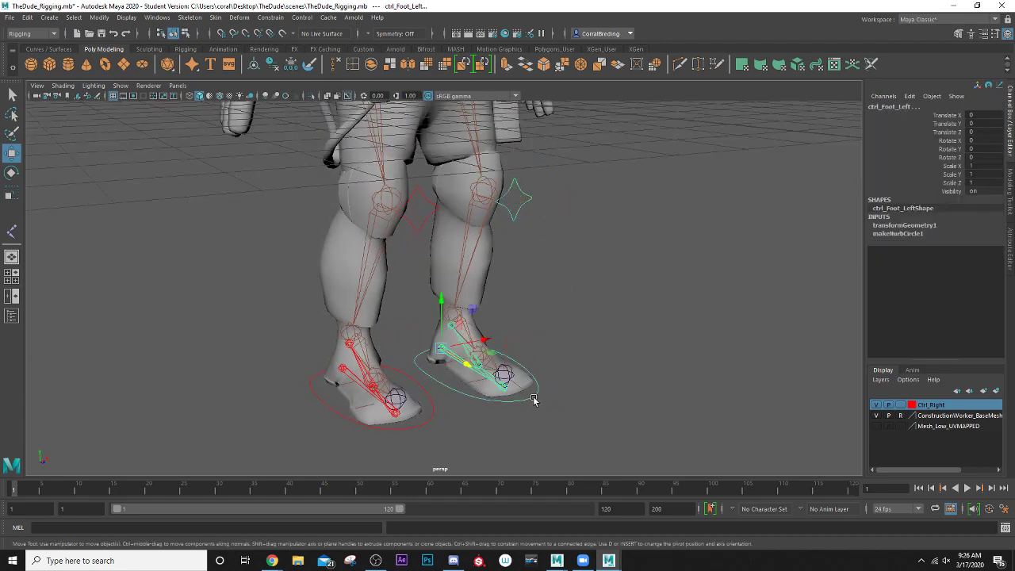
pyautogui.click(997, 391)
pyautogui.doubleClick(911, 405)
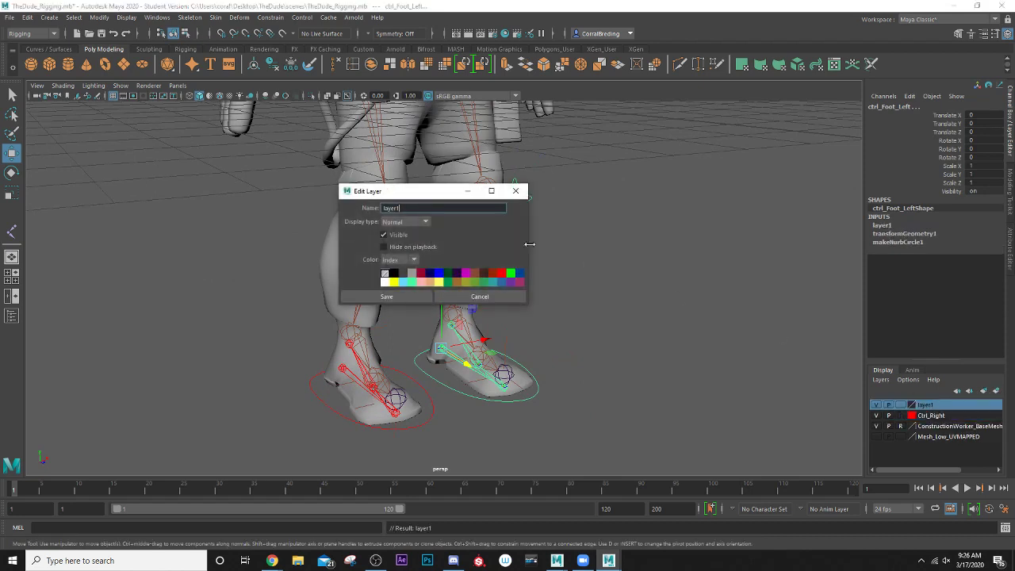
pyautogui.moveTo(425, 208); pyautogui.dragTo(361, 211)
pyautogui.write('cTRL_Right')
pyautogui.press('Return')
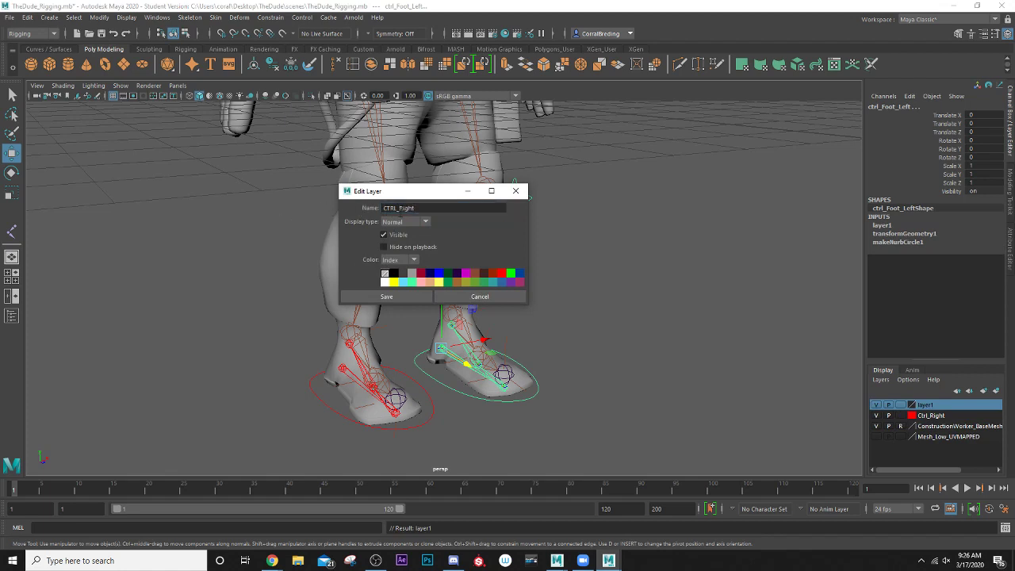
pyautogui.click(417, 208)
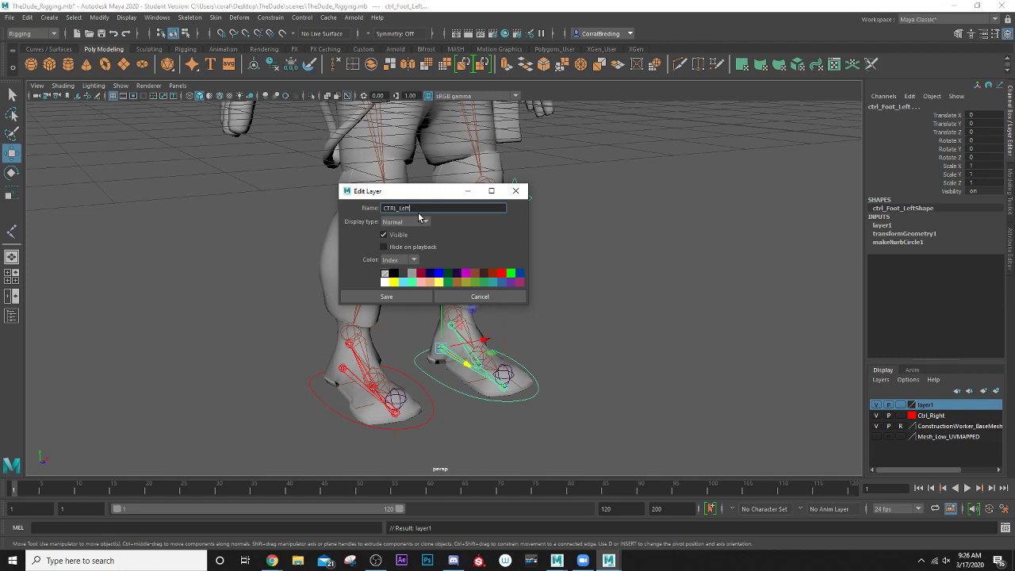
pyautogui.click(401, 296)
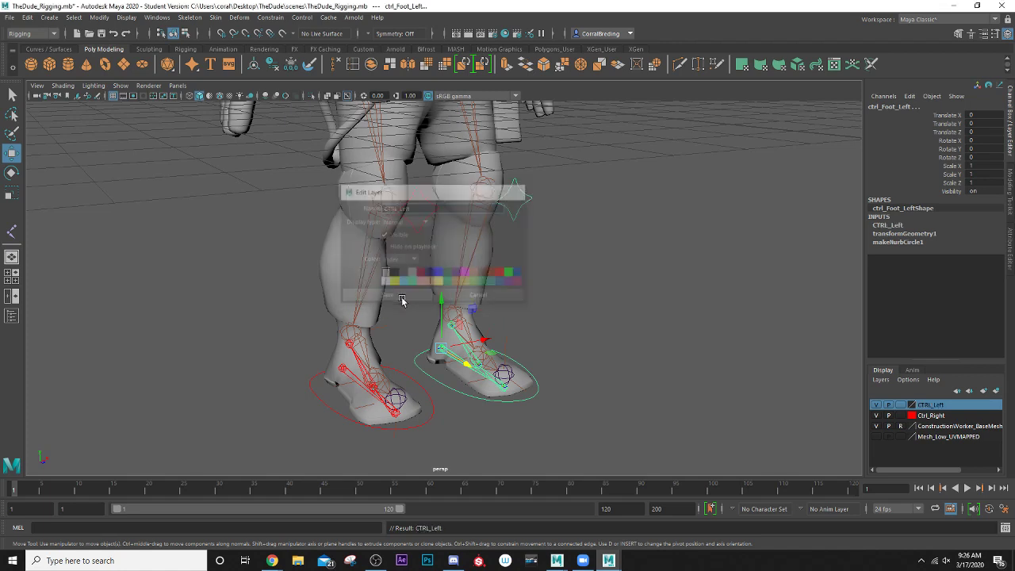
# Step: Set the CTRL_Left display layer's colour to bright green
pyautogui.doubleClick(926, 406)
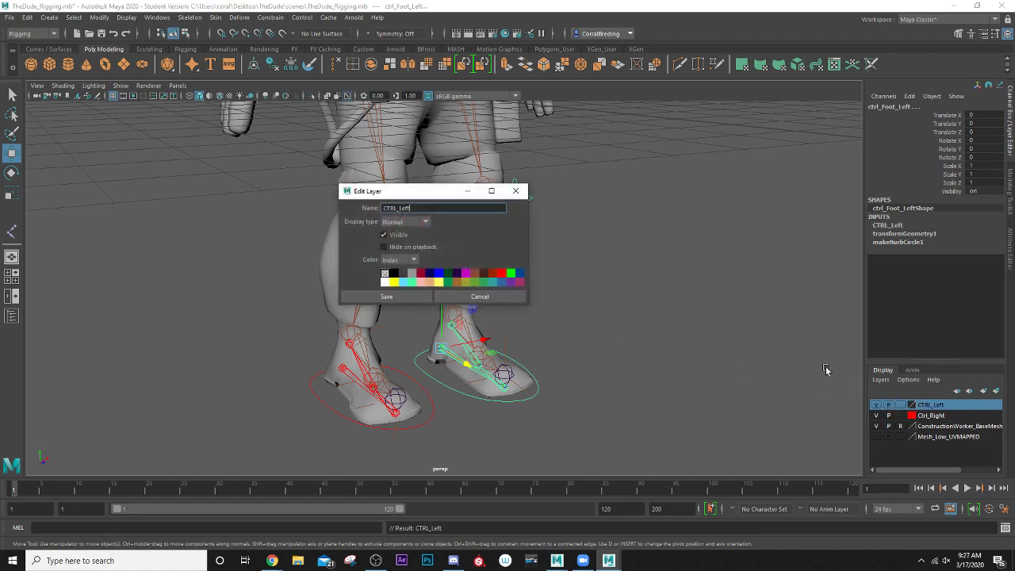
pyautogui.click(511, 274)
pyautogui.click(386, 296)
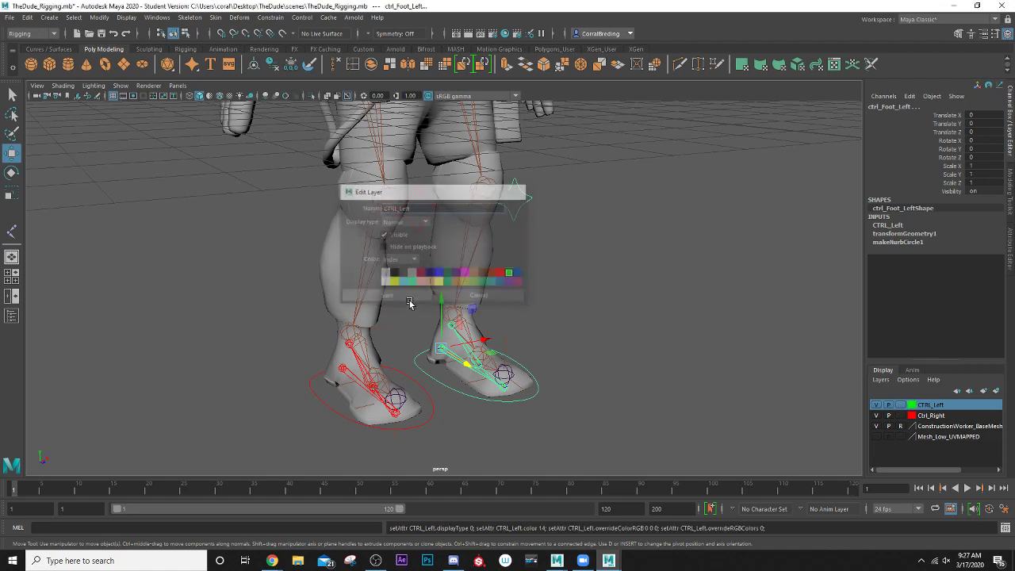
pyautogui.click(539, 337)
pyautogui.keyDown('alt'); pyautogui.moveTo(548, 372); pyautogui.dragTo(544, 332); pyautogui.keyUp('alt')
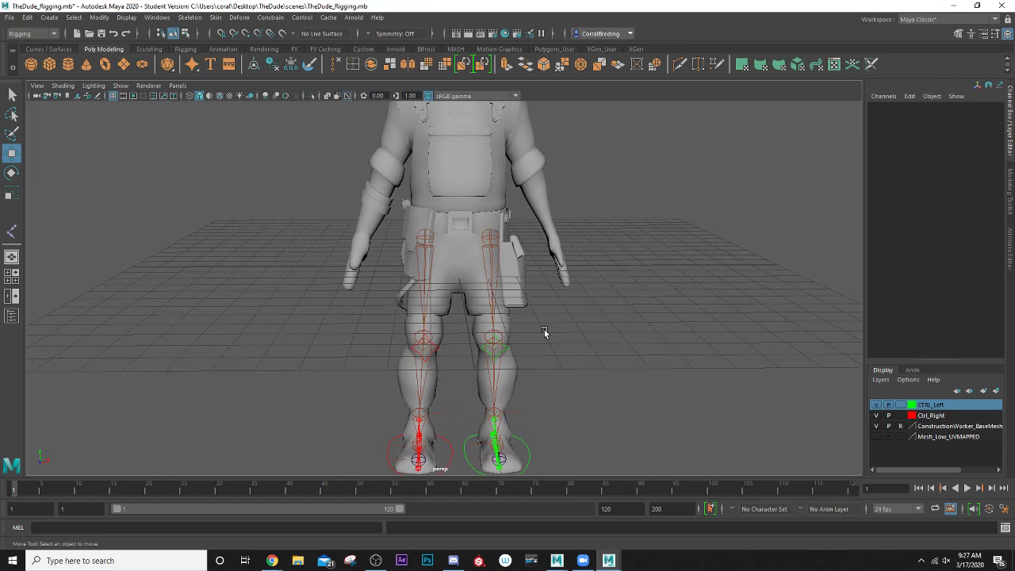
# Step: Save the scene under its existing file name
pyautogui.click(9, 17)
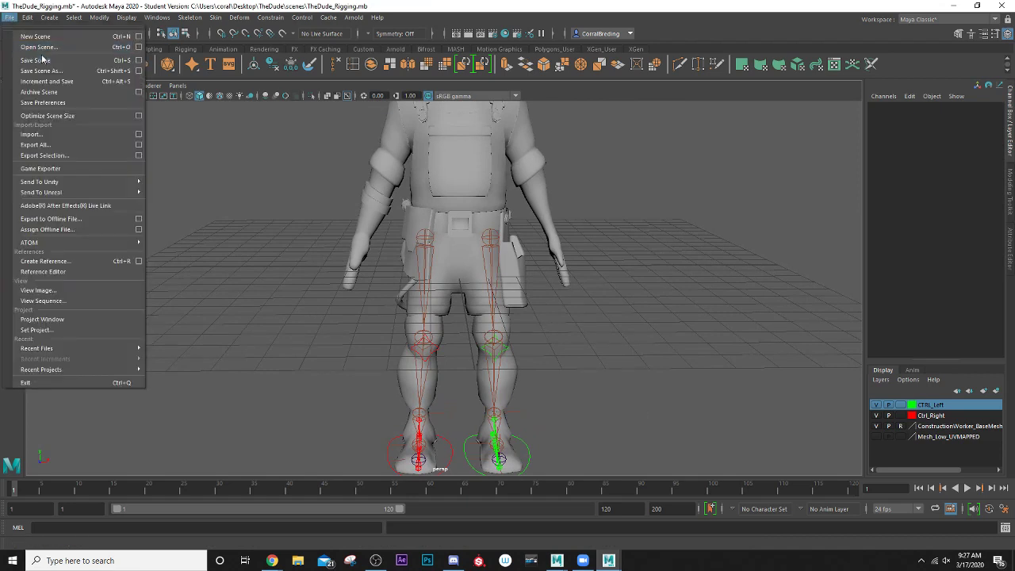
pyautogui.click(43, 59)
pyautogui.click(484, 288)
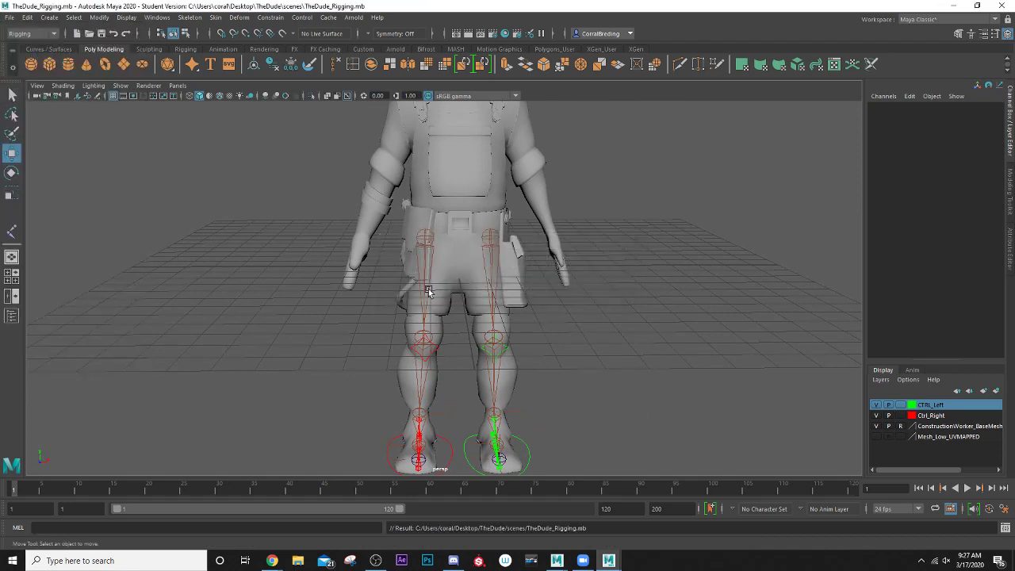
pyautogui.press('w')
pyautogui.scroll(-2, 435, 357)
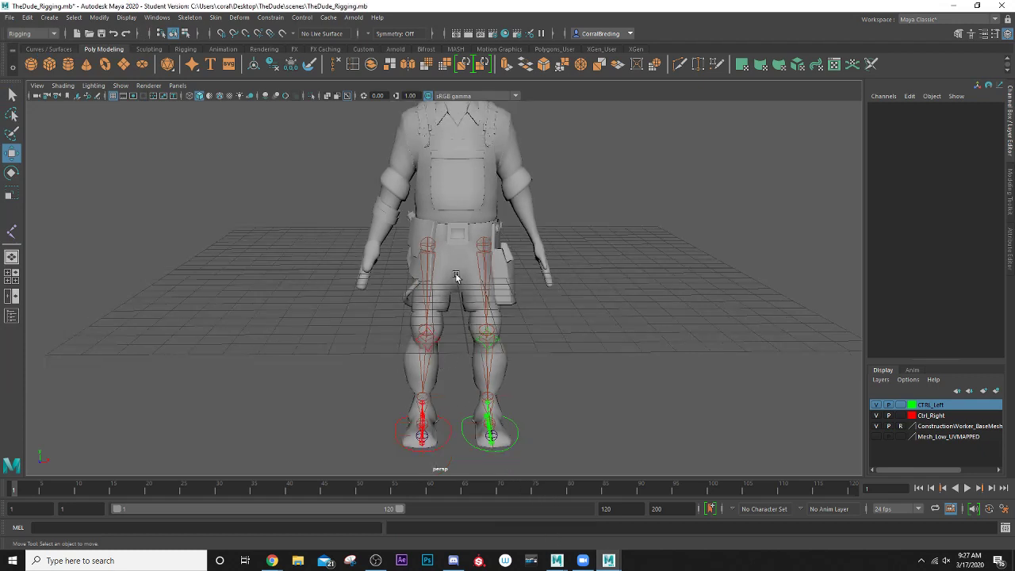